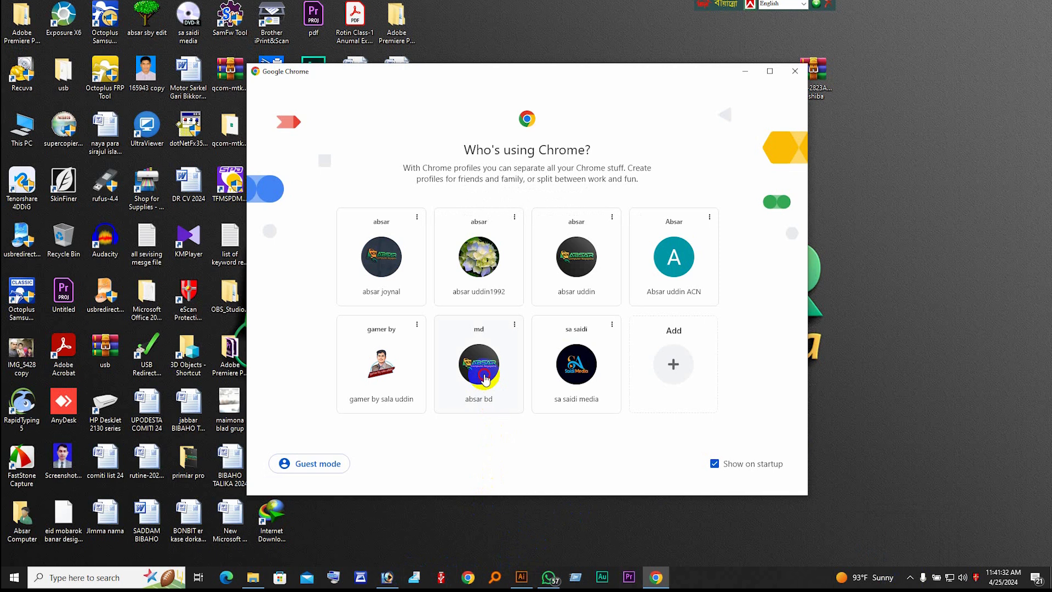
Open Chrome under the chosen saved profile to a new tab.
click(485, 379)
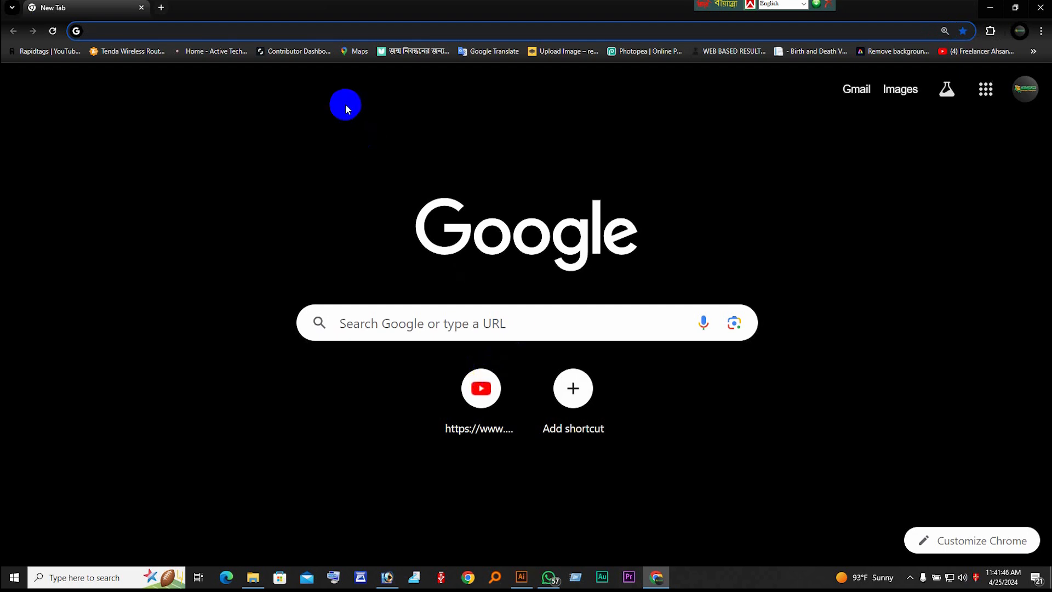
Search Google for 'nid service' using the address-bar suggestion.
click(300, 32)
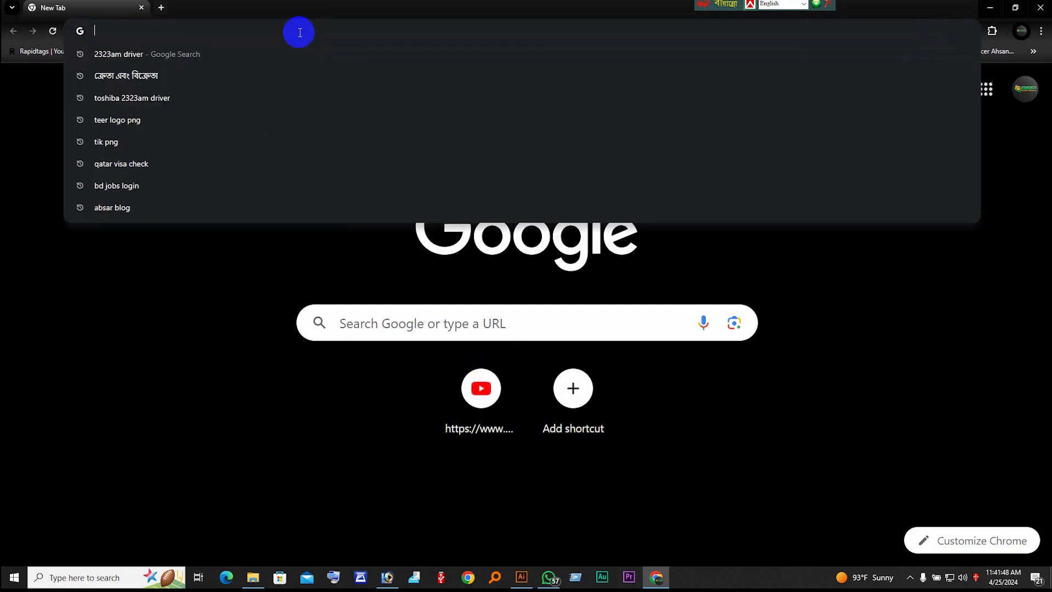
text(nid)
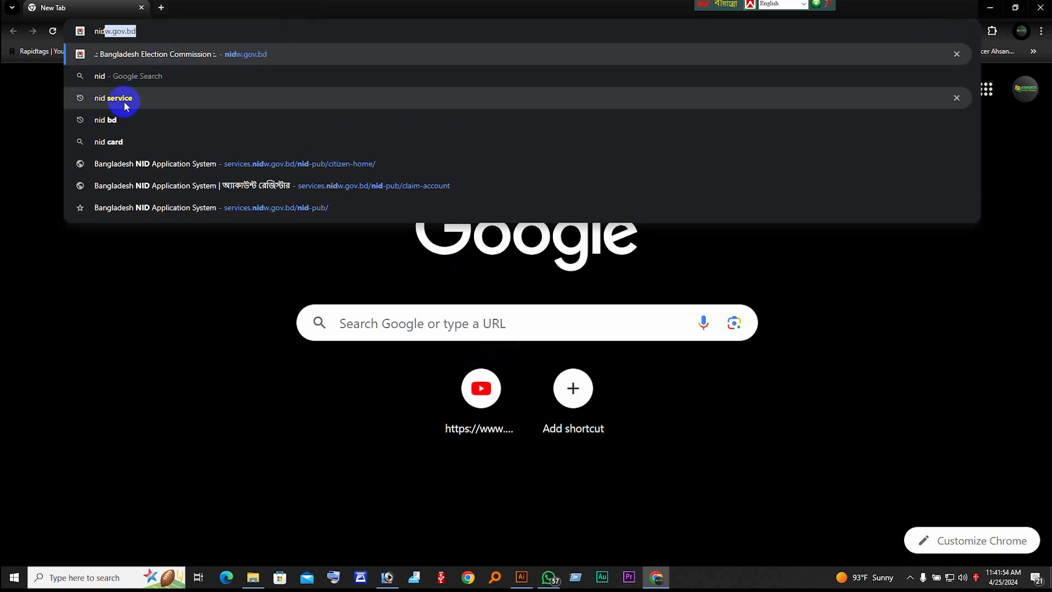
click(126, 100)
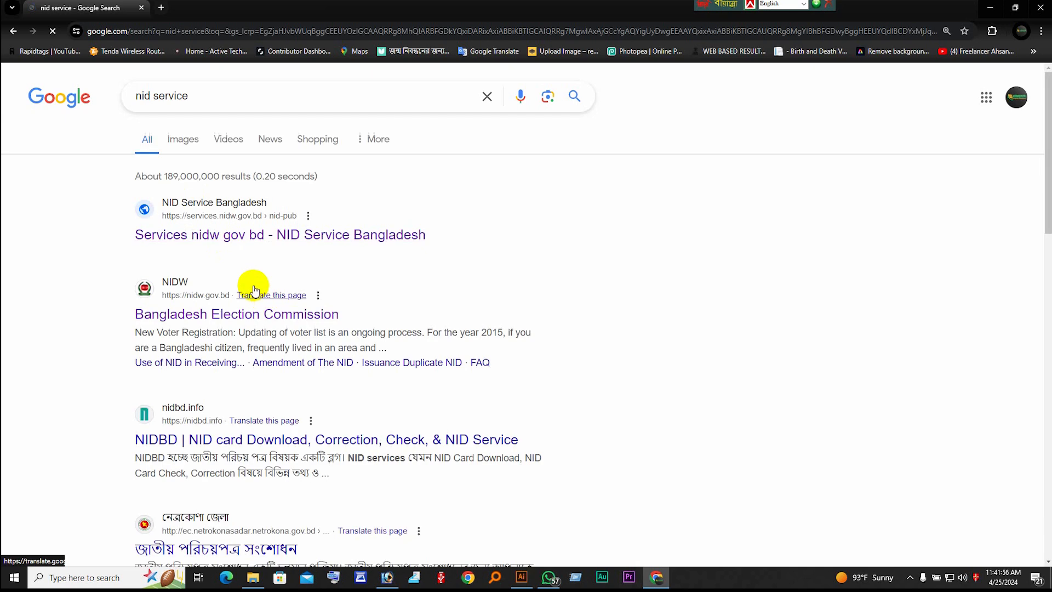
scroll(171, 400, down, 4)
scroll(173, 400, up, 4)
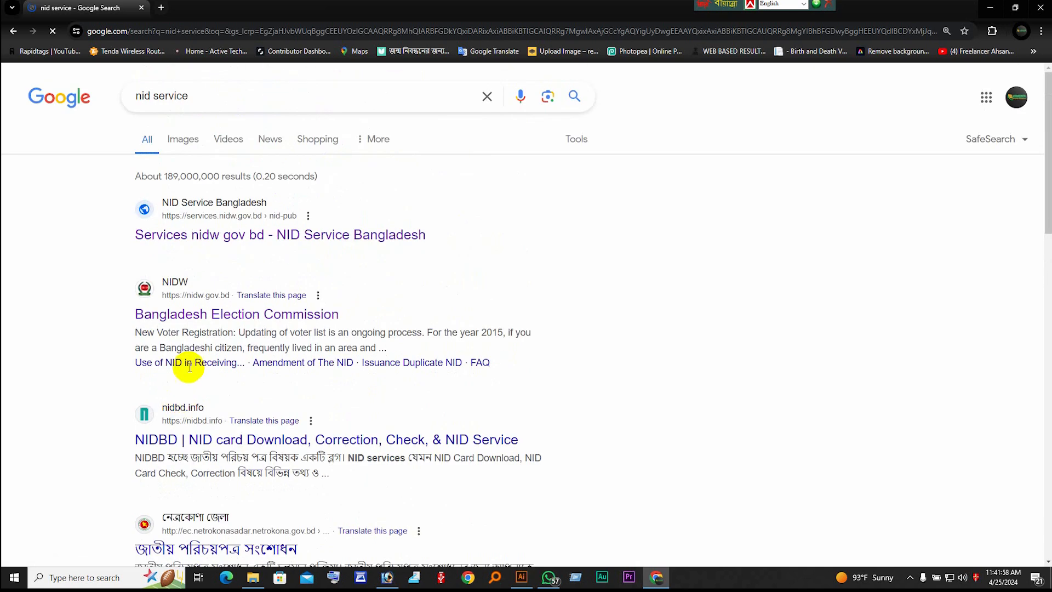
Open the services.nidw.gov.bd site and go to its account registration form via আবেদন করুন.
click(227, 239)
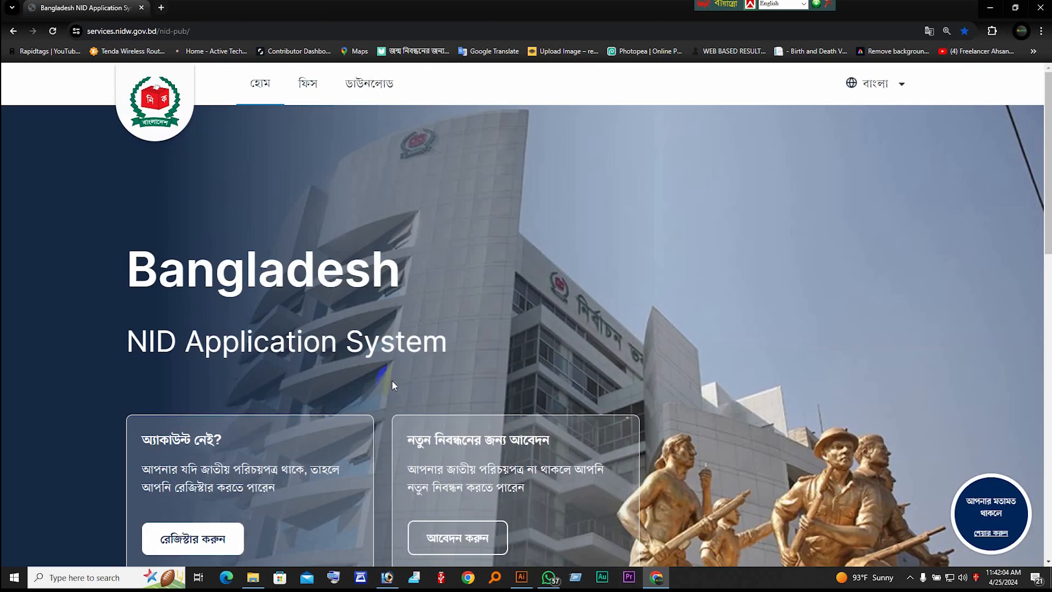
scroll(392, 380, down, 4)
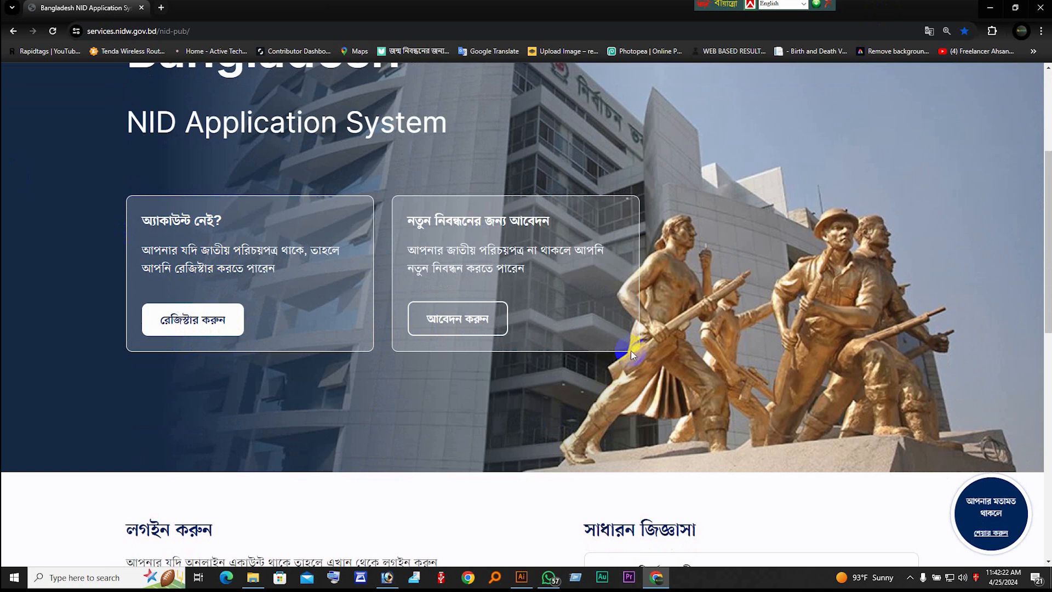
click(480, 334)
click(478, 321)
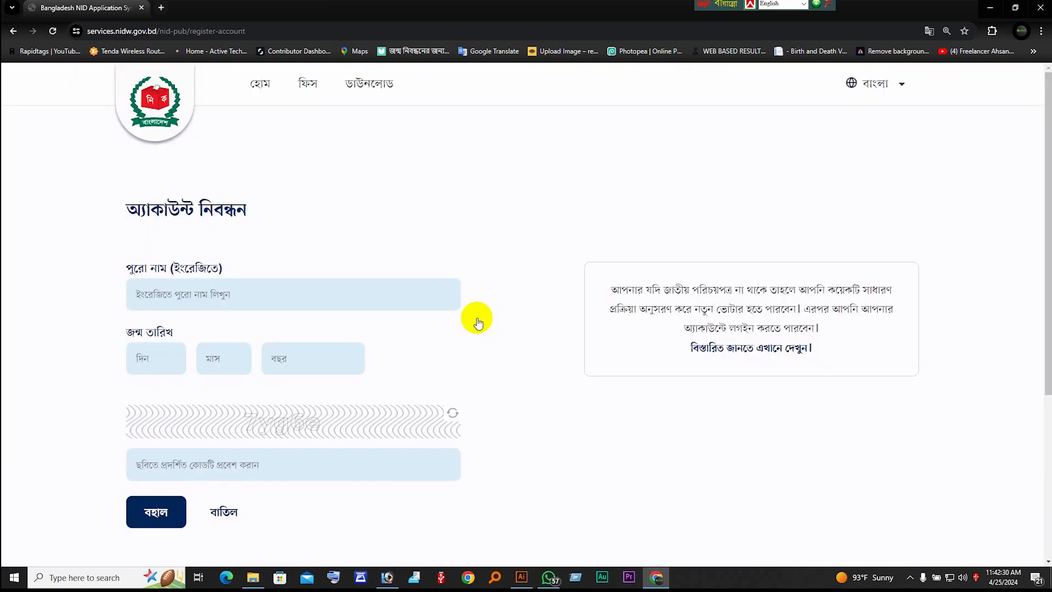
Enter the applicant's full name in English and their date of birth.
click(911, 577)
click(776, 475)
click(170, 299)
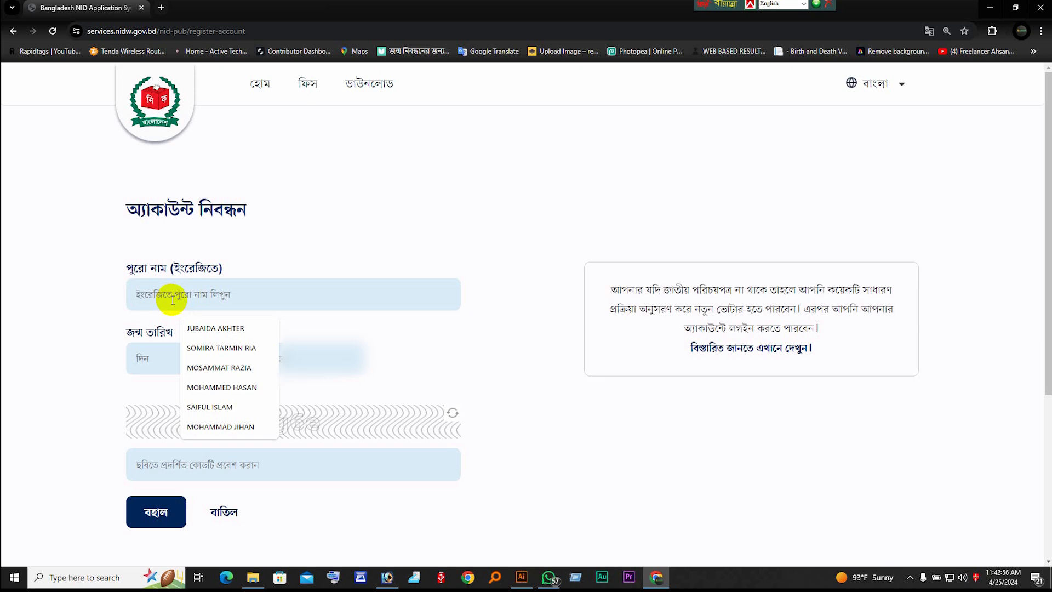
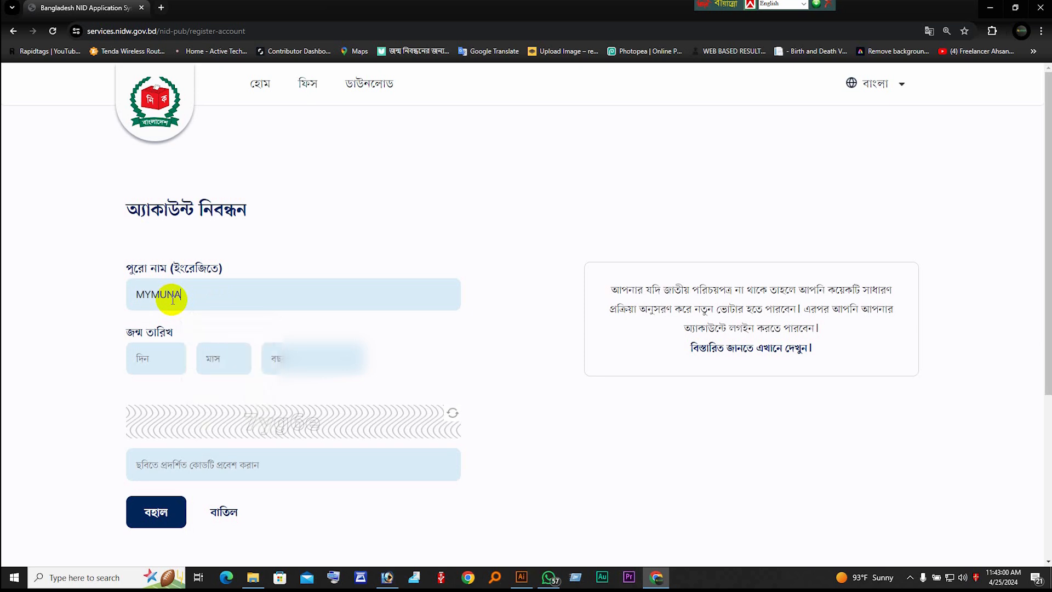
click(145, 354)
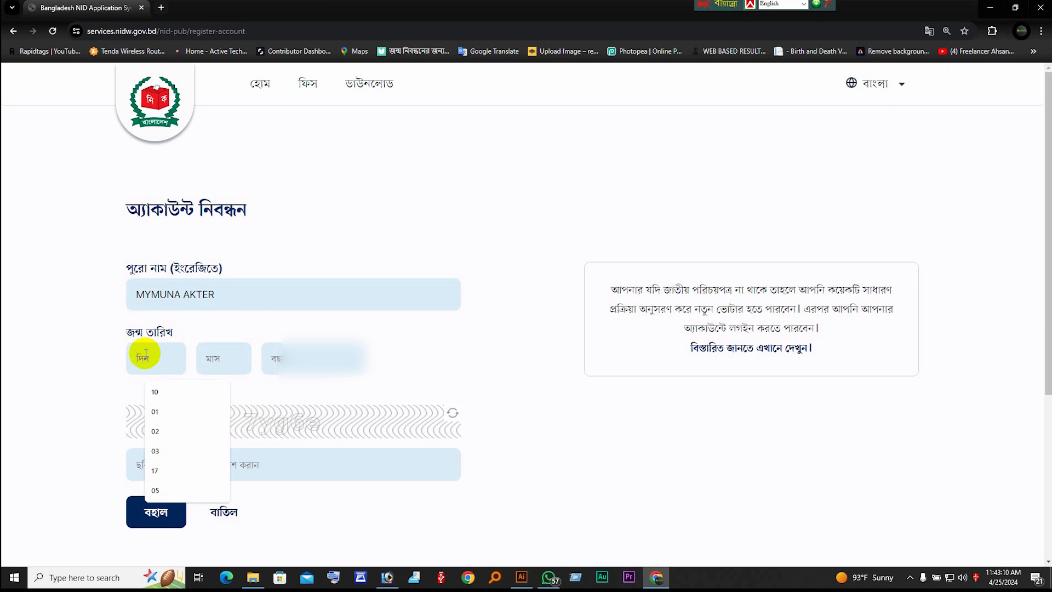
text(02)
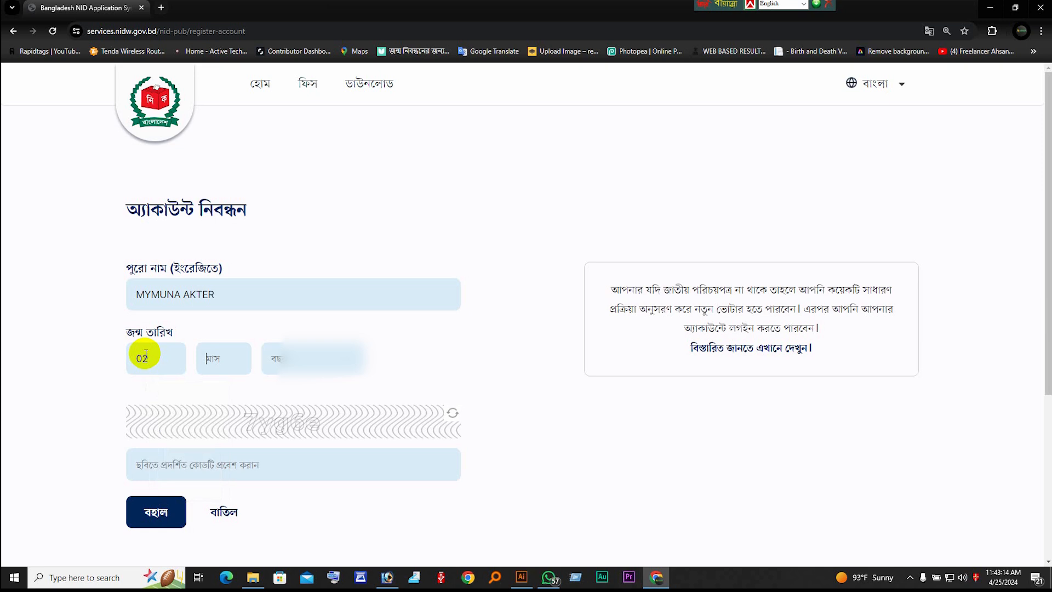
text(11)
text(20)
Enter the captcha image code and continue with বহাল.
scroll(251, 306, down, 4)
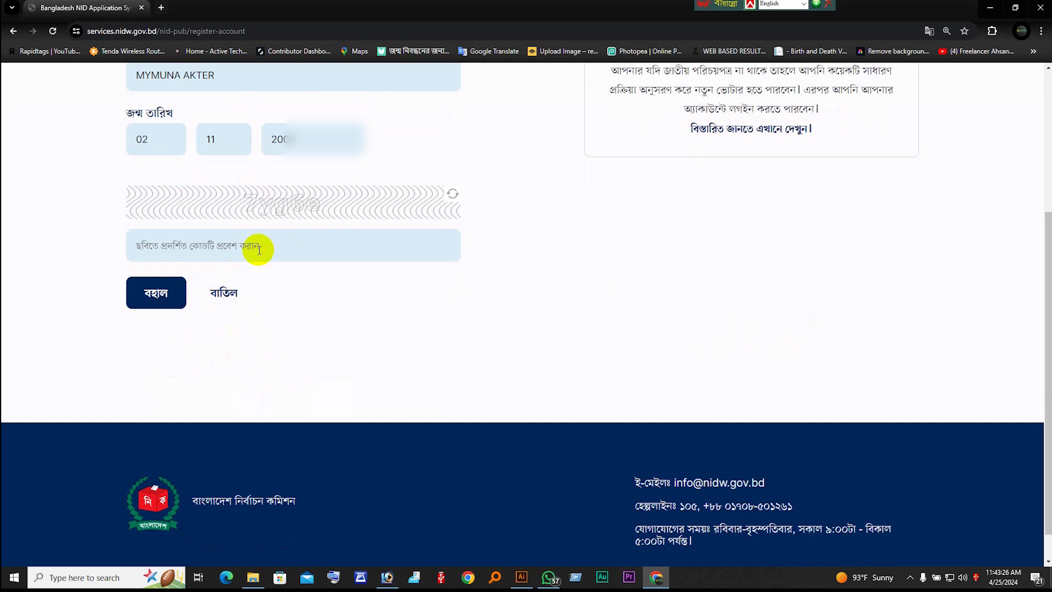
text(7)
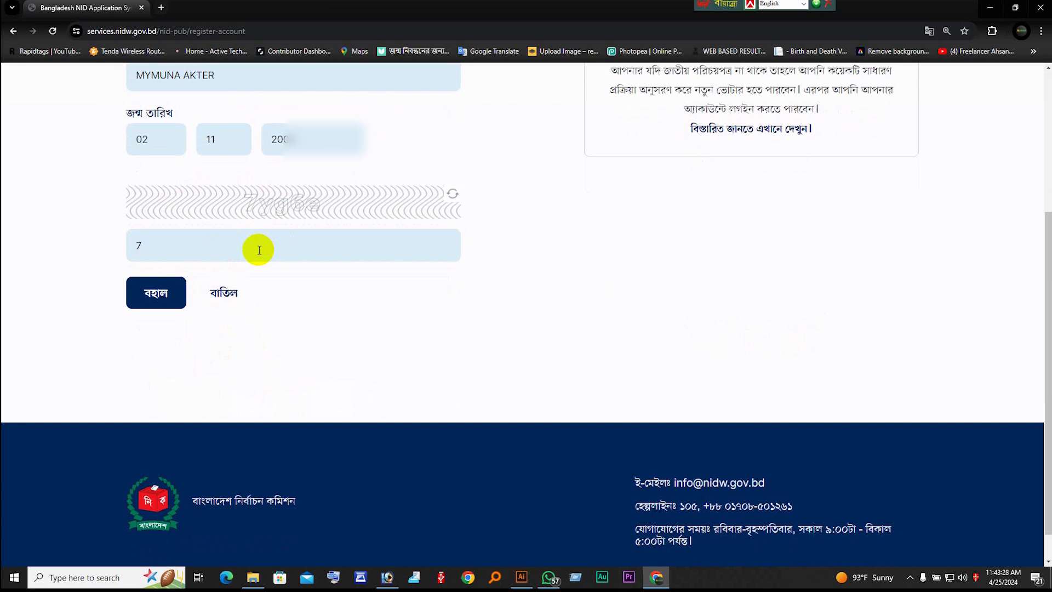
text(yg6e)
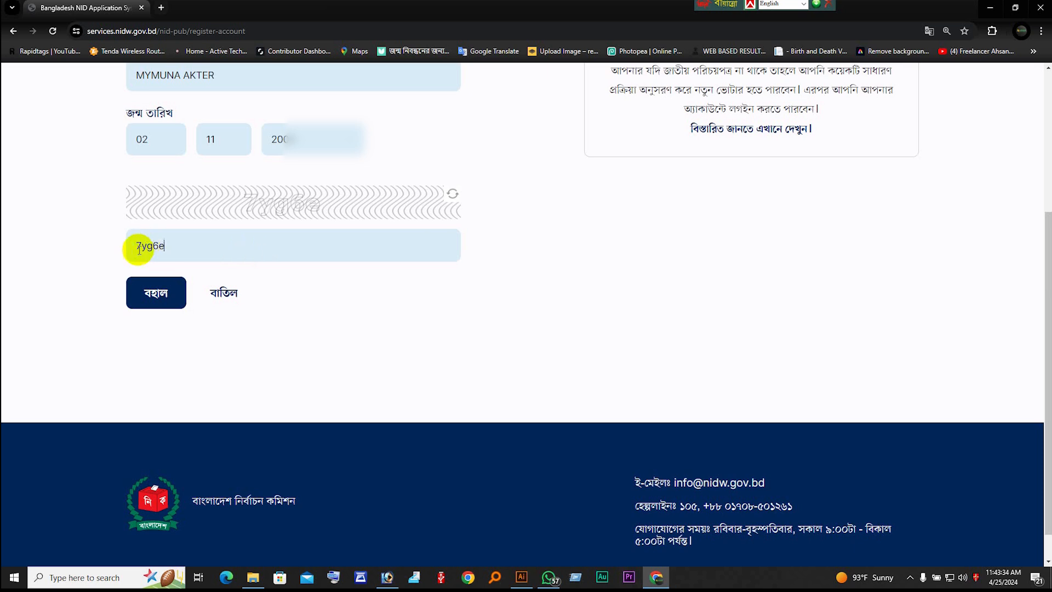
click(145, 293)
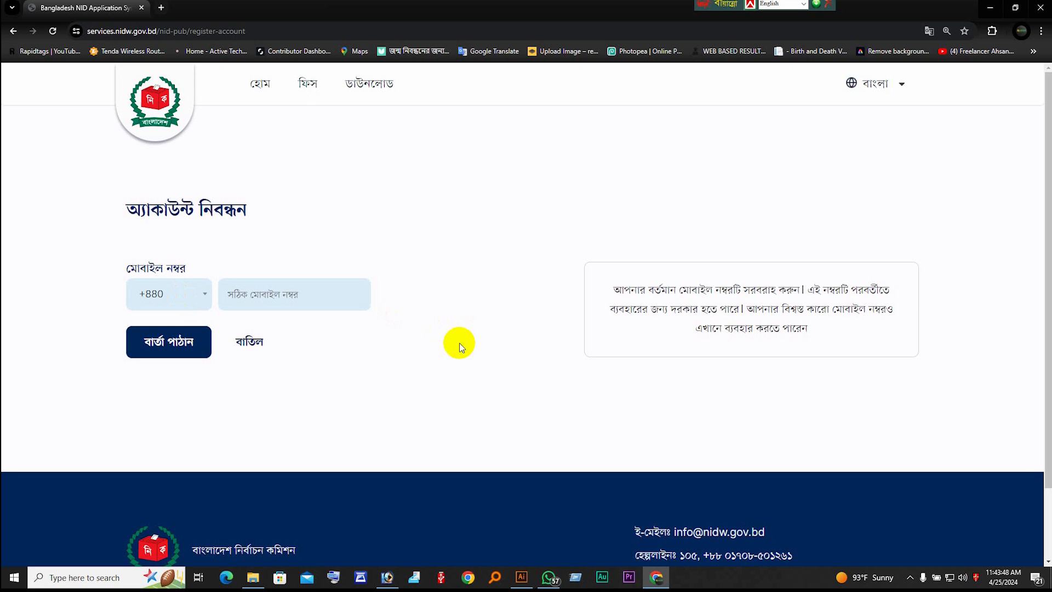
Enter the applicant's mobile number and request a verification code with বার্তা পাঠান.
scroll(370, 324, down, 2)
click(296, 207)
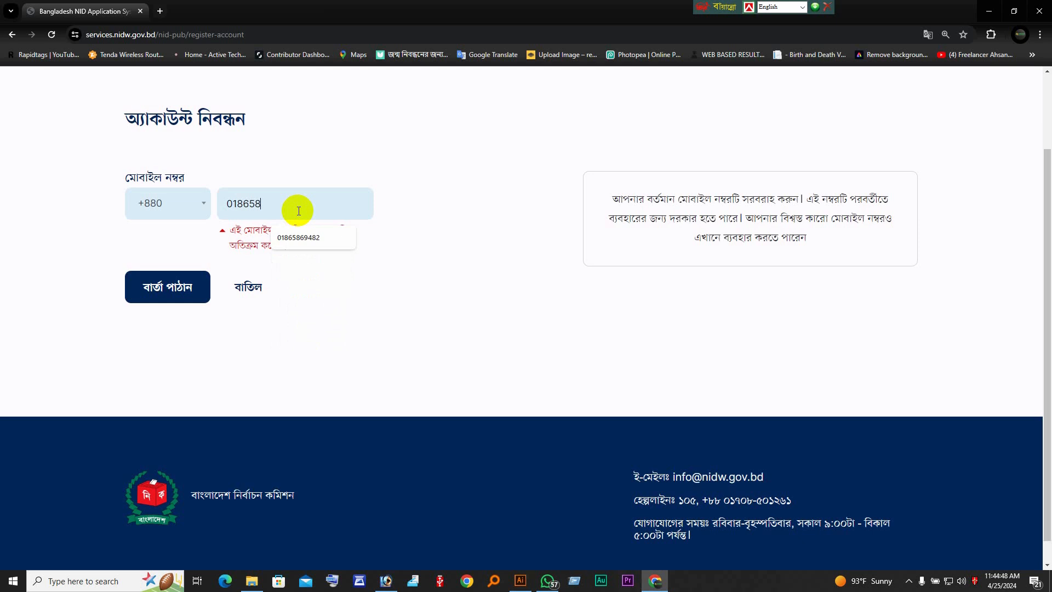
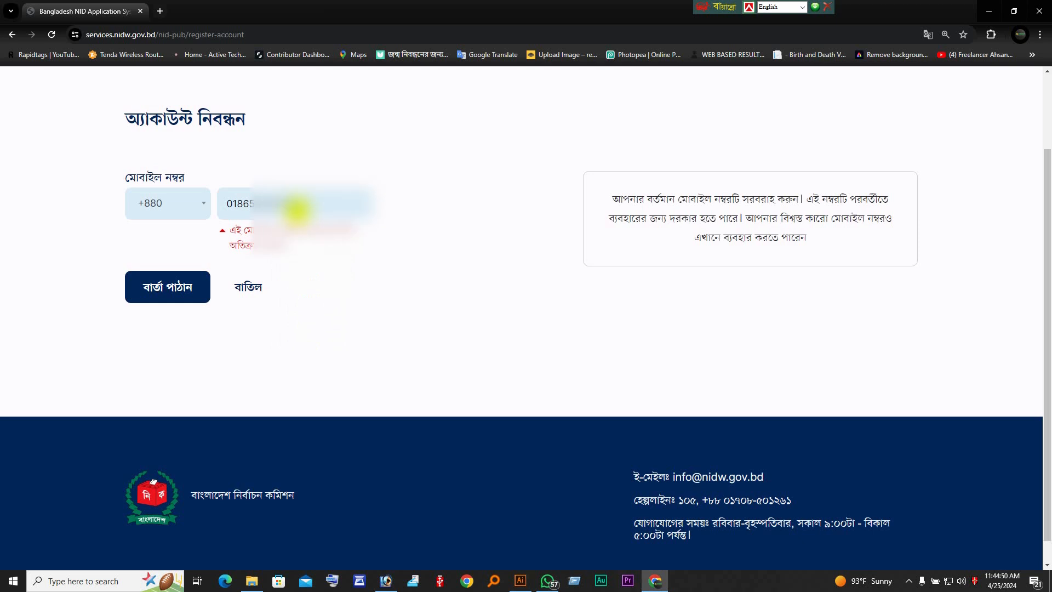
click(191, 282)
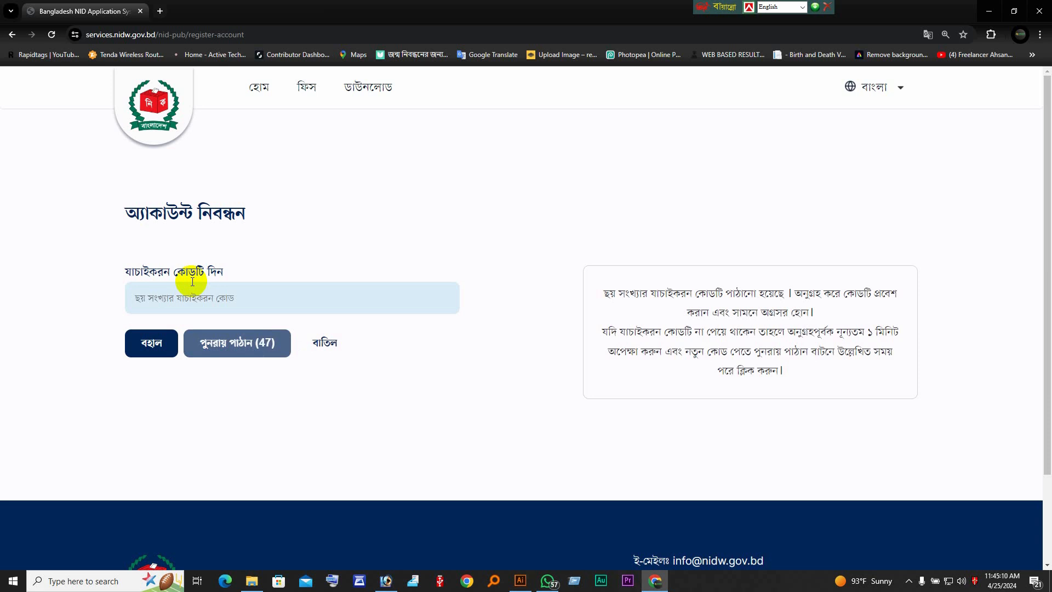
Enter the received six-digit verification code and submit it.
click(188, 303)
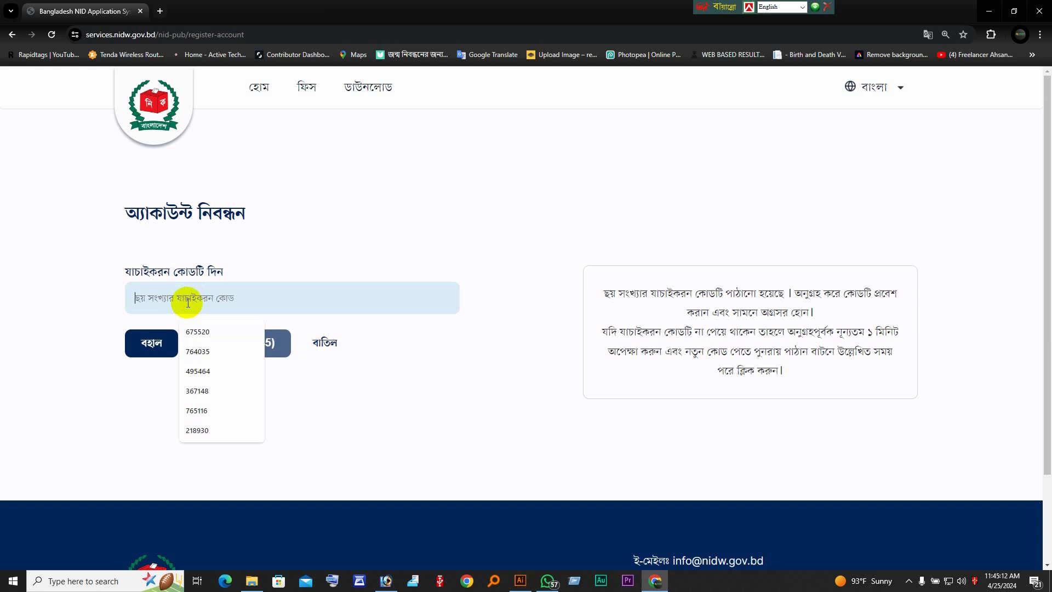
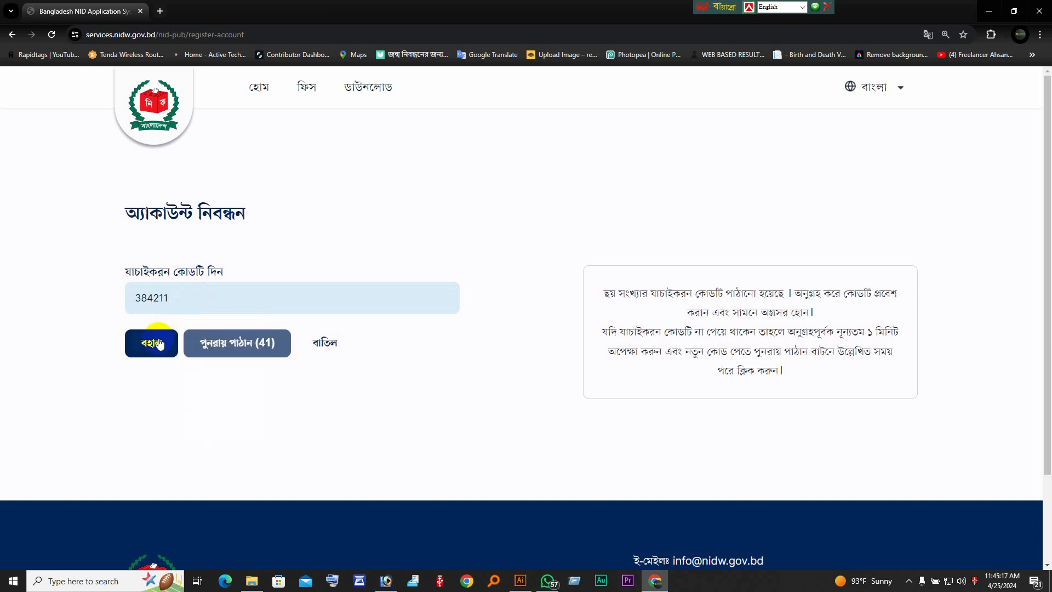
click(151, 343)
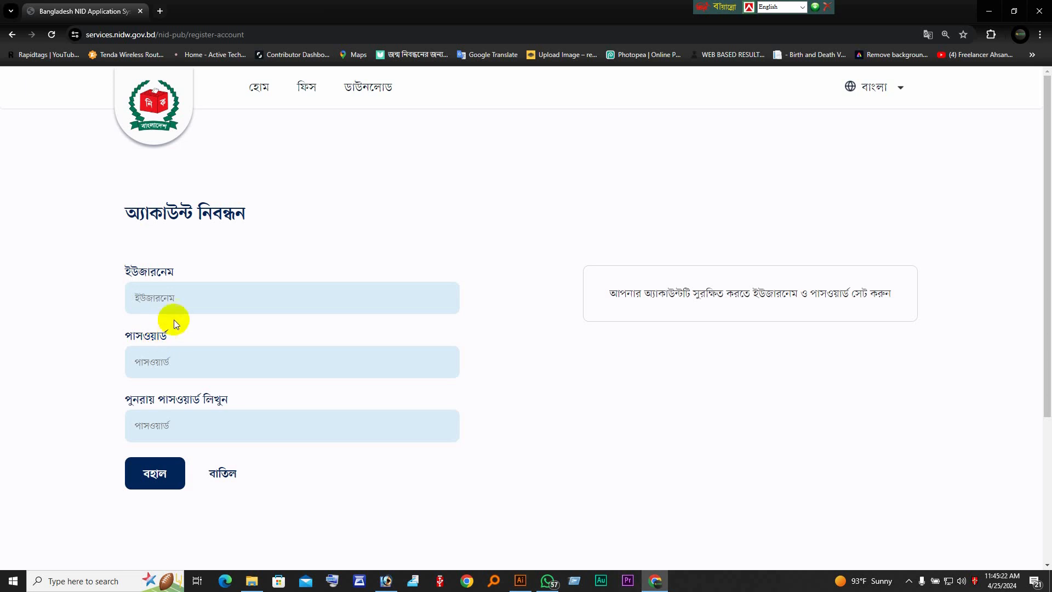
Choose an account username based on the applicant's name plus digits.
click(182, 299)
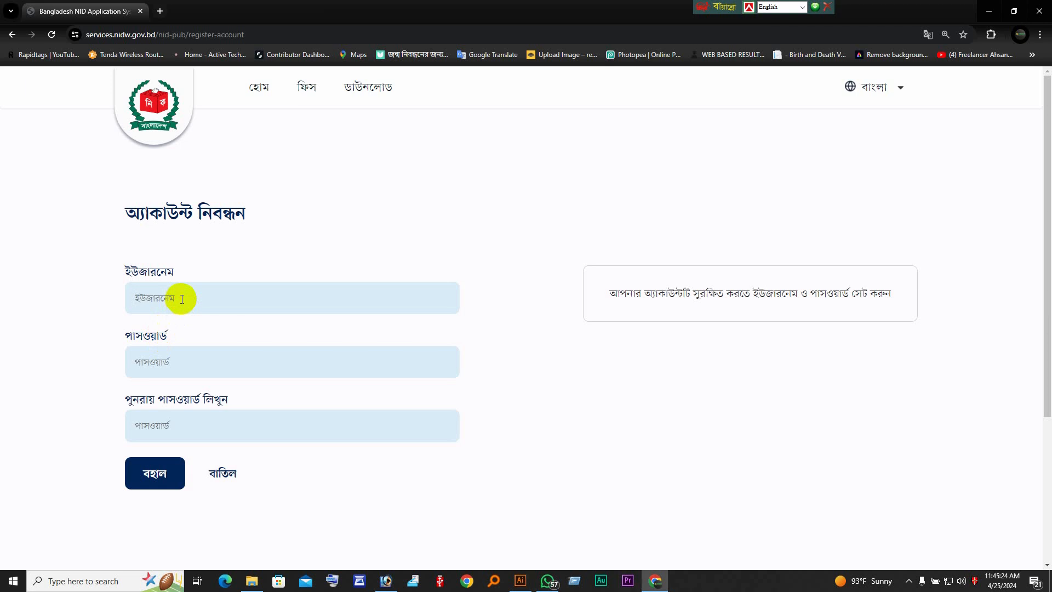
text(mymuna12354875)
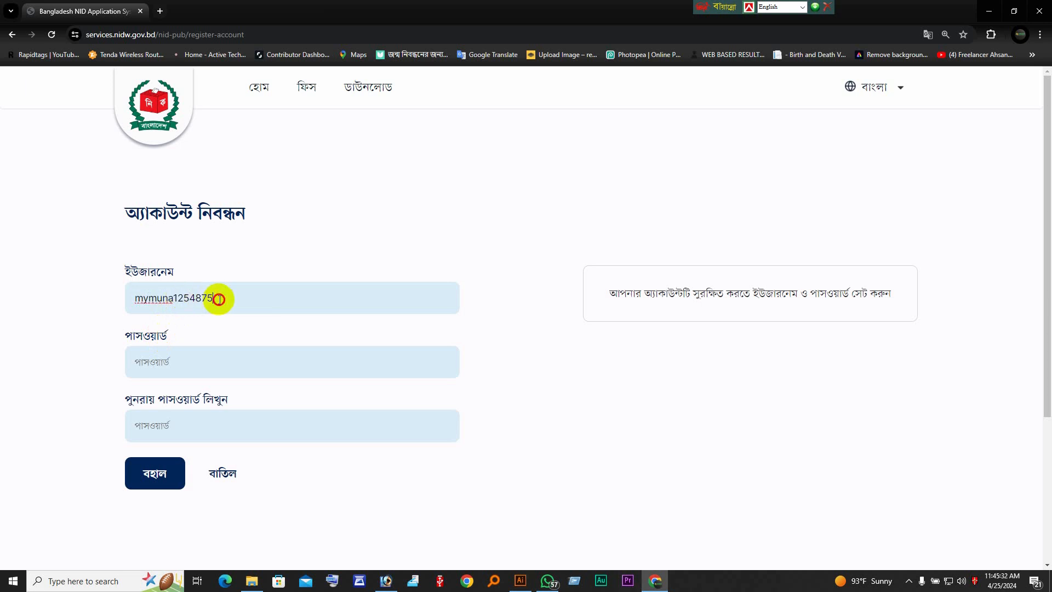
drag(216, 298, 175, 294)
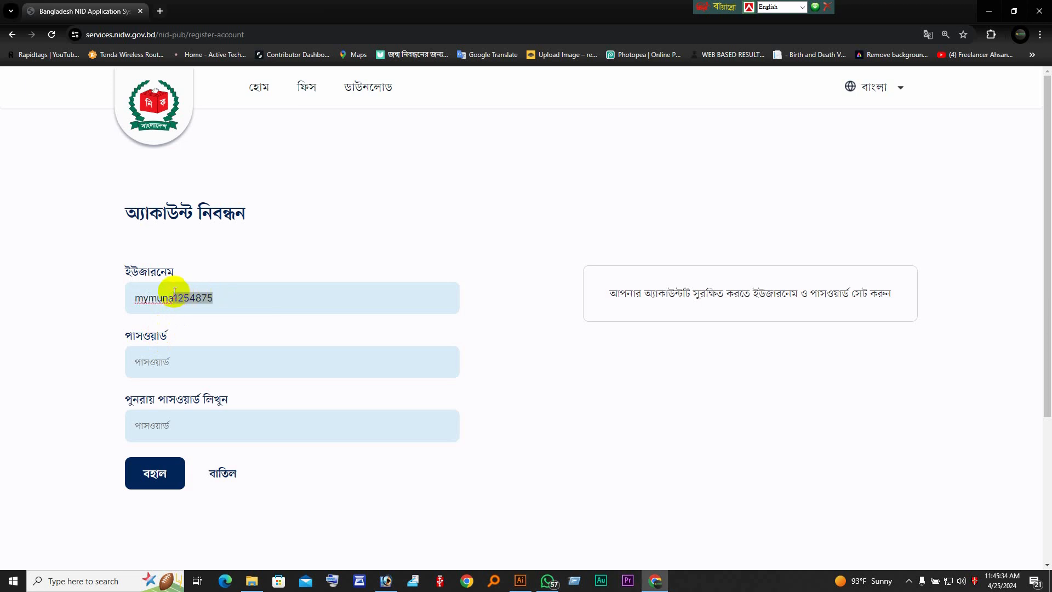
Paste the account password into both password fields and submit the registration.
click(158, 366)
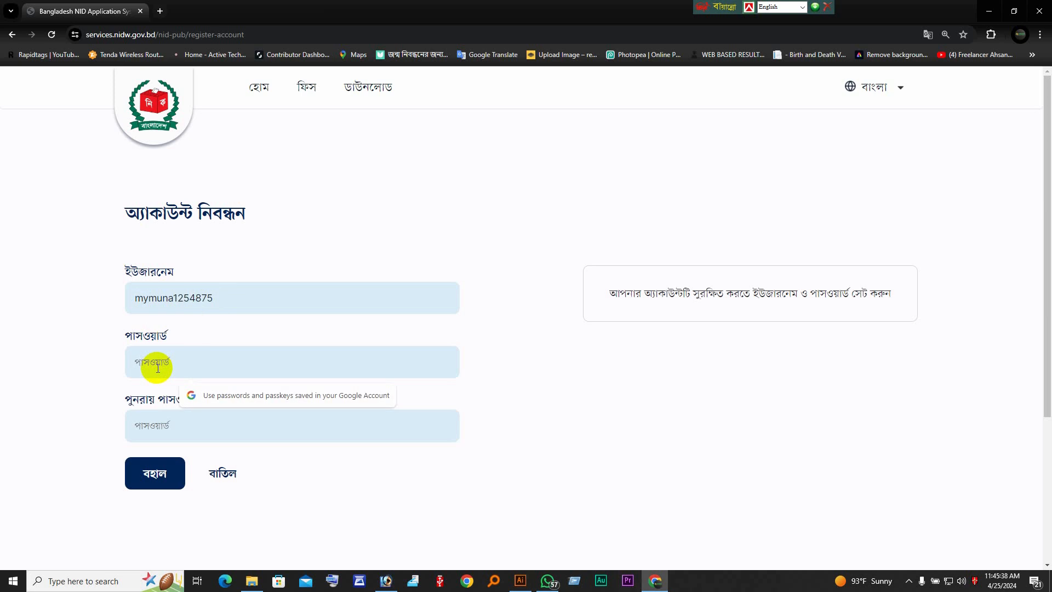
key(ctrl+v)
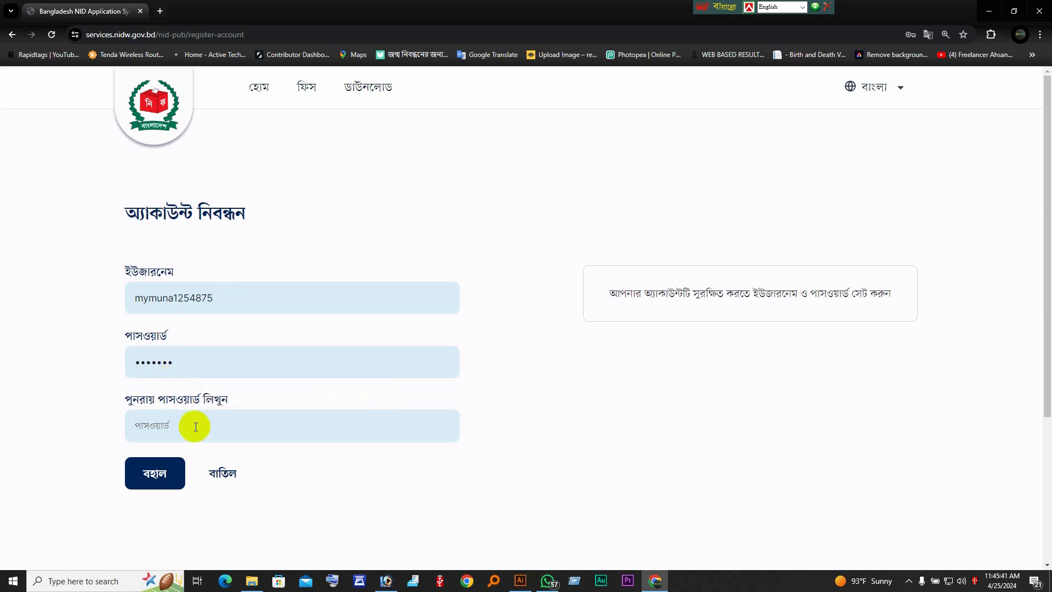
click(187, 427)
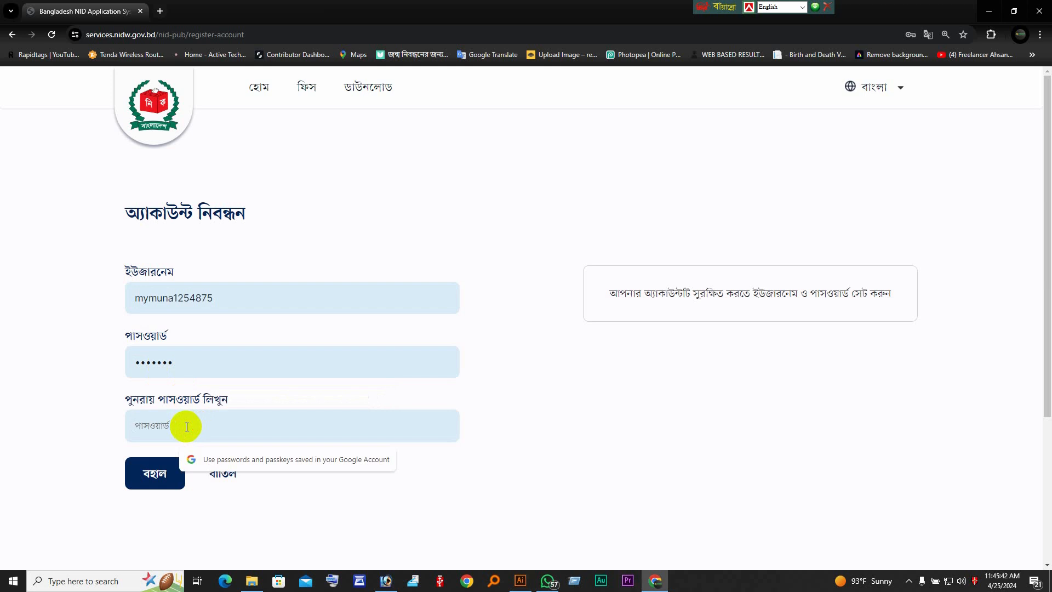
key(ctrl+v)
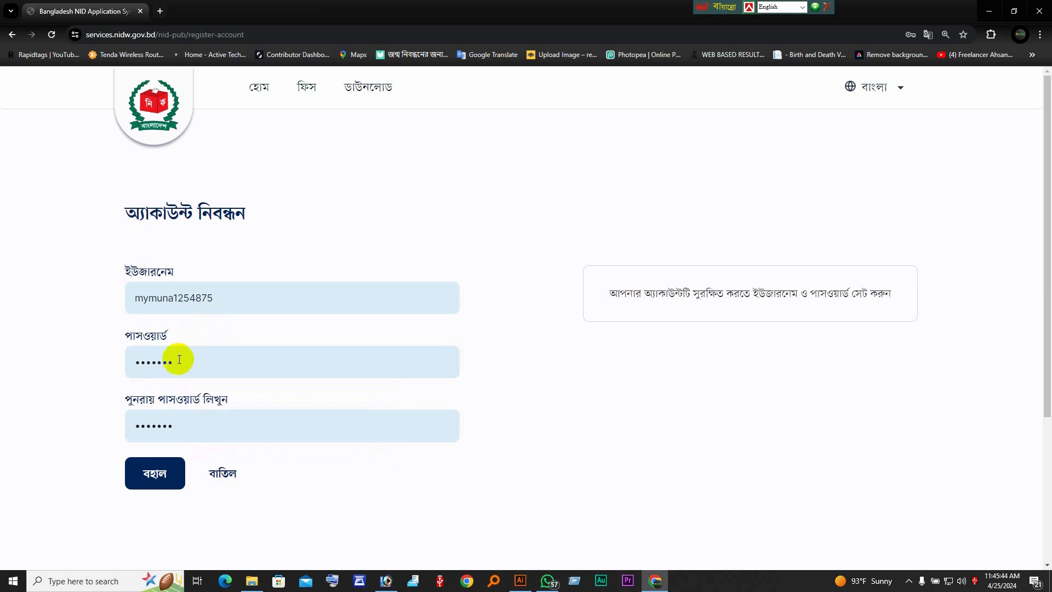
drag(176, 362, 120, 366)
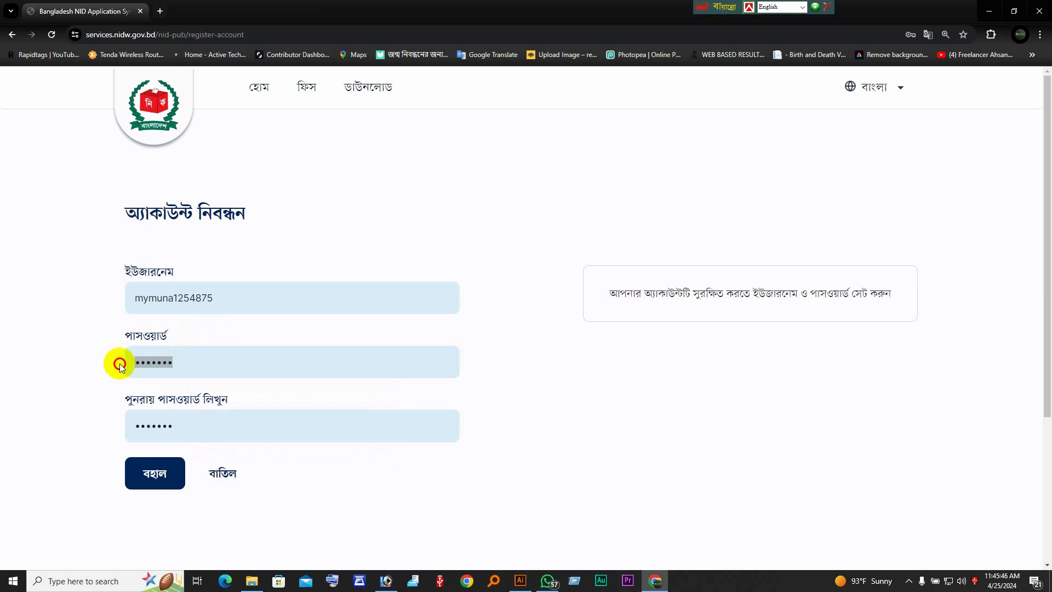
drag(179, 428, 82, 446)
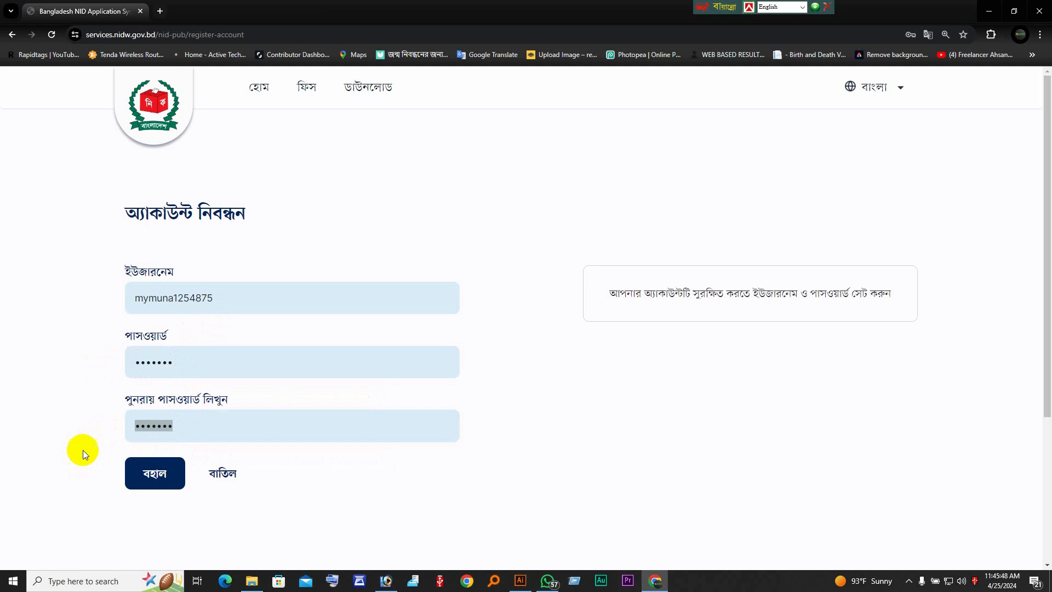
click(145, 482)
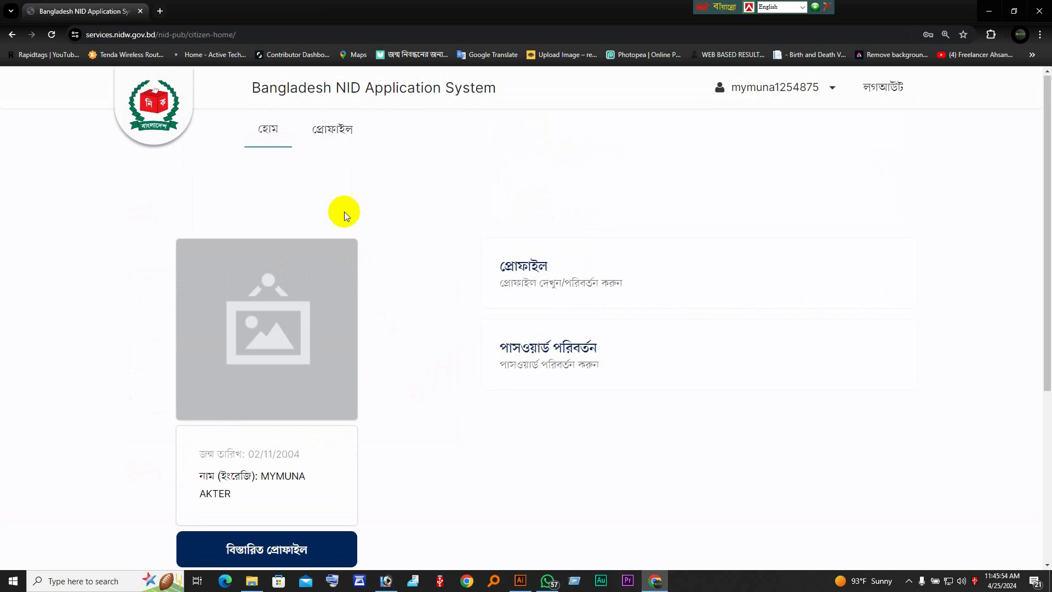
Open the profile page from the home card and switch it to edit mode with এডিট.
scroll(405, 246, down, 2)
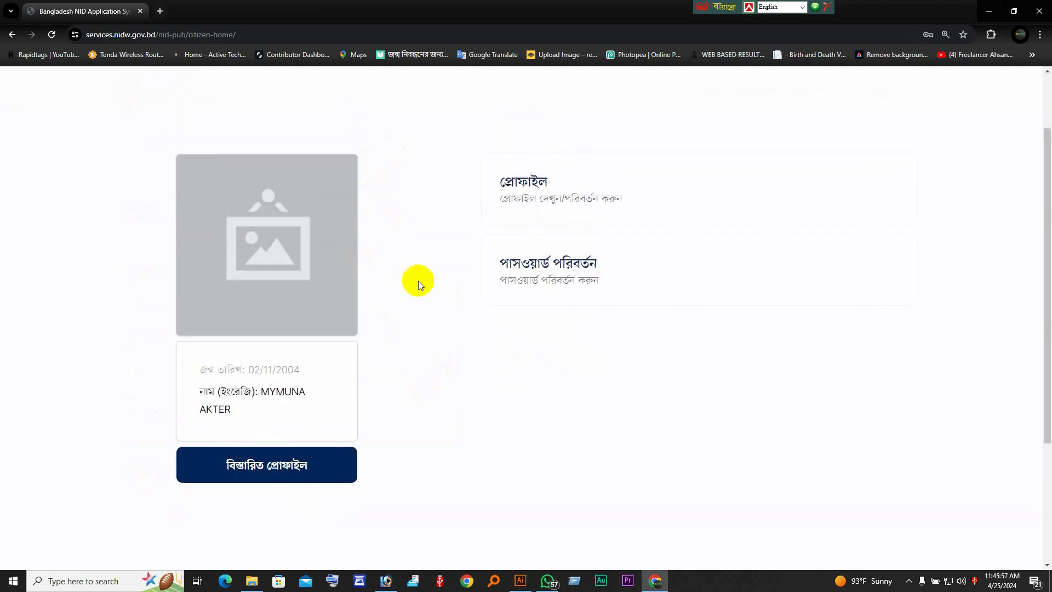
scroll(419, 280, up, 2)
click(530, 269)
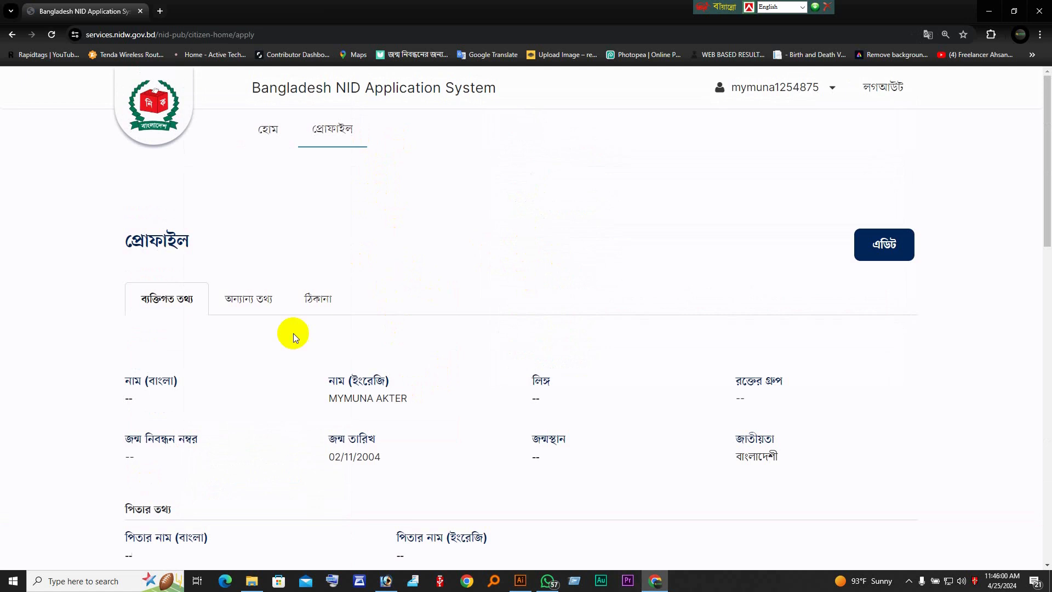
scroll(853, 344, down, 4)
scroll(852, 344, up, 4)
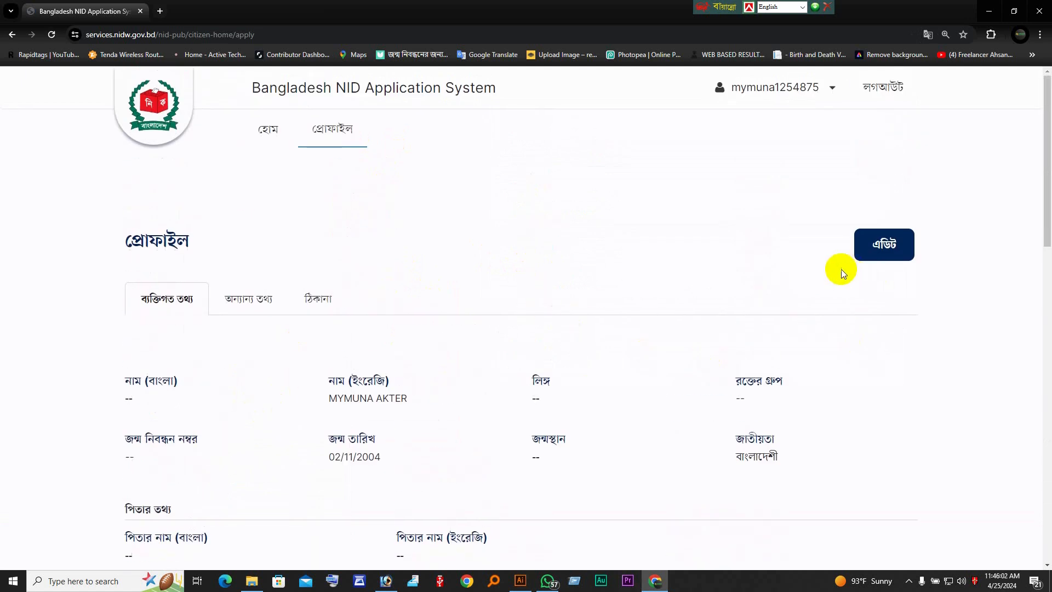
click(891, 249)
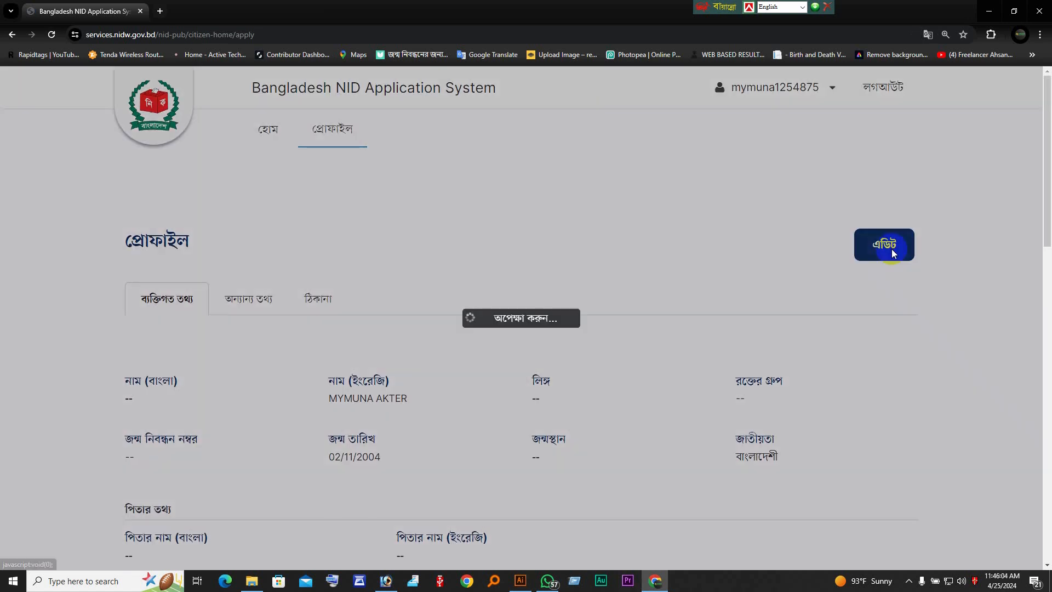
scroll(458, 322, down, 4)
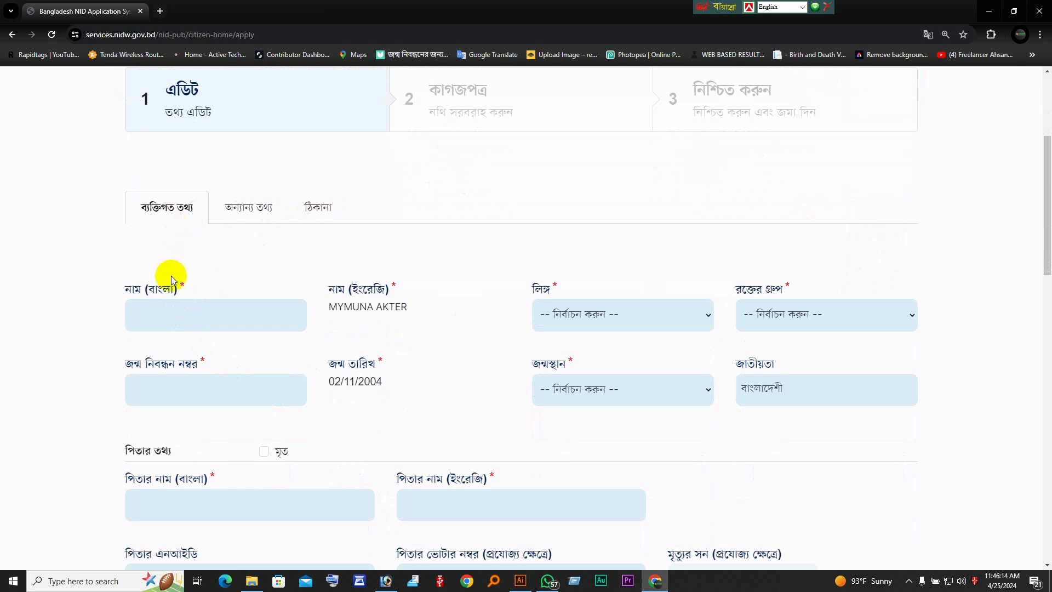
Prepare the নাম (বাংলা) field for Bangla input, switching Bijoy to the Unicode layout.
click(173, 317)
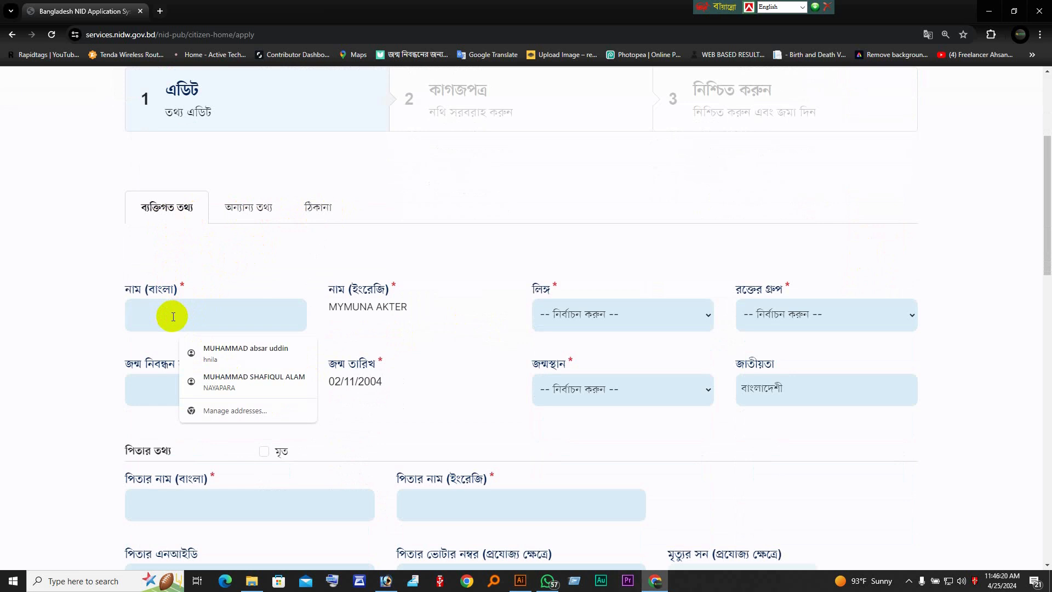
key(ctrl+alt+b)
click(428, 286)
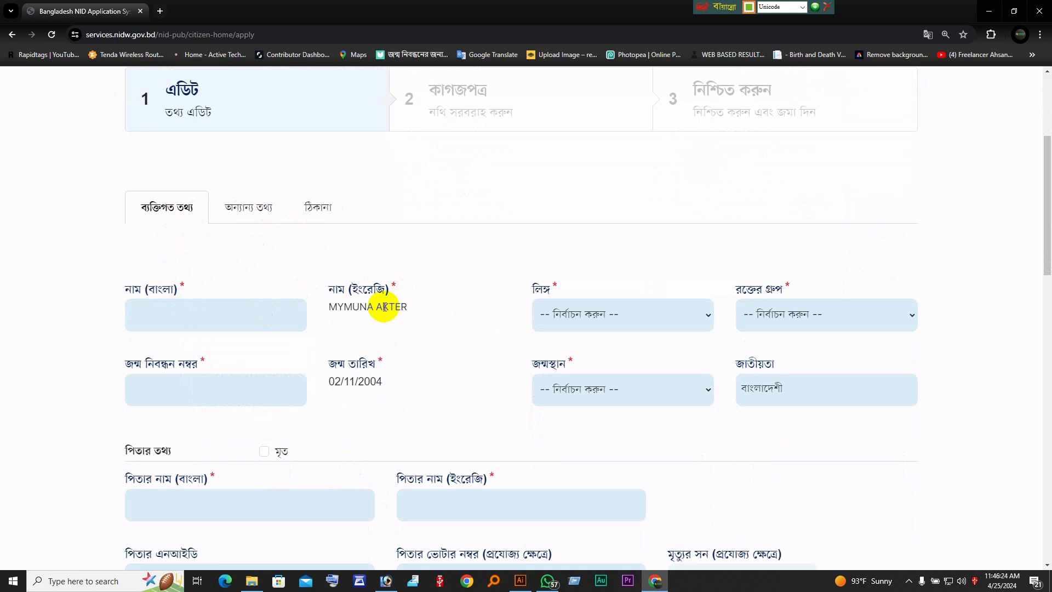
drag(328, 307, 409, 308)
click(410, 312)
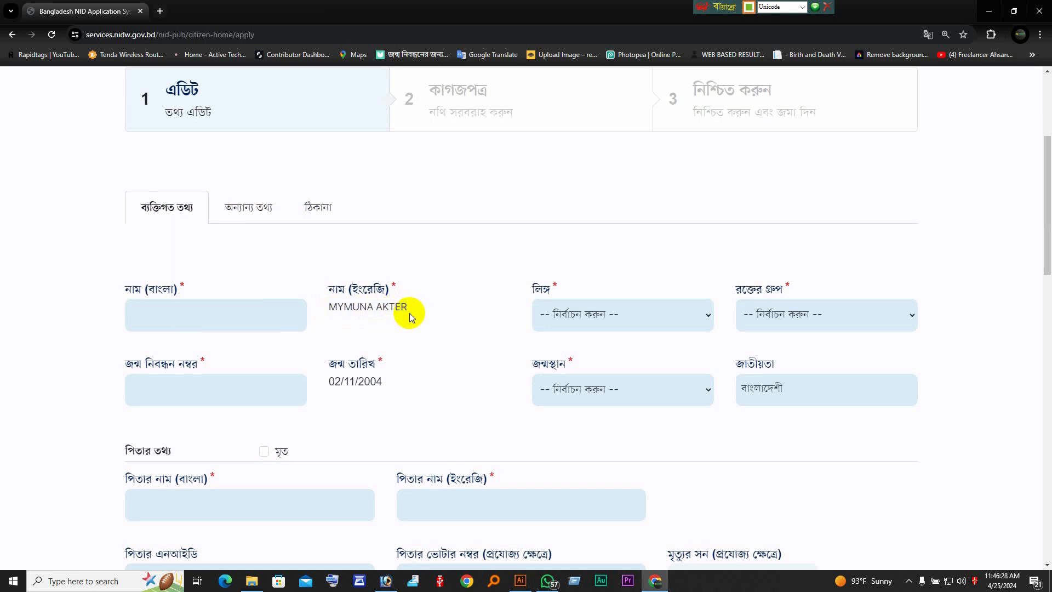
click(233, 310)
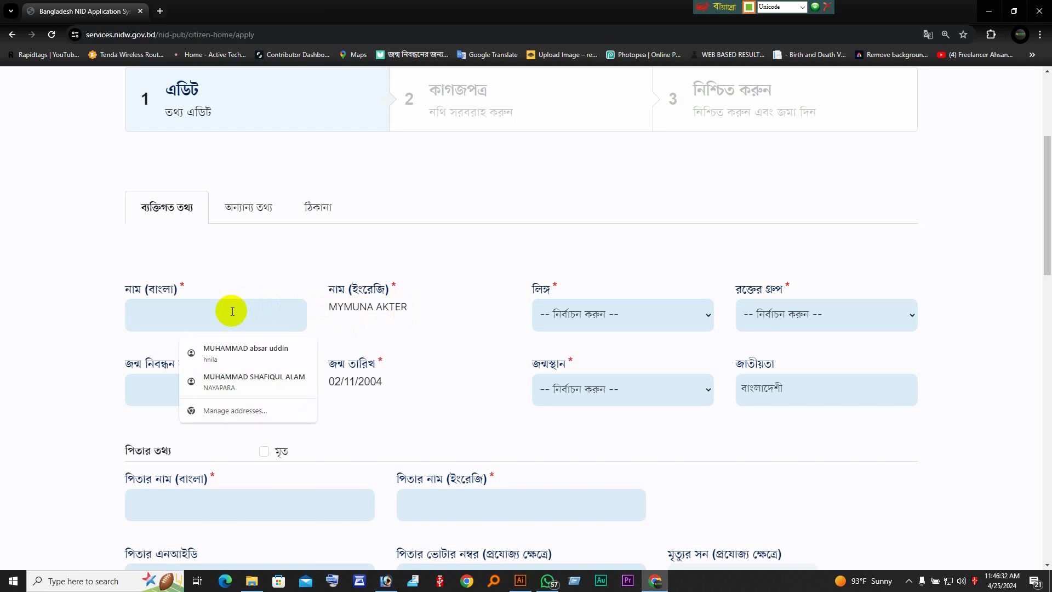
click(407, 311)
drag(331, 307, 422, 310)
click(412, 311)
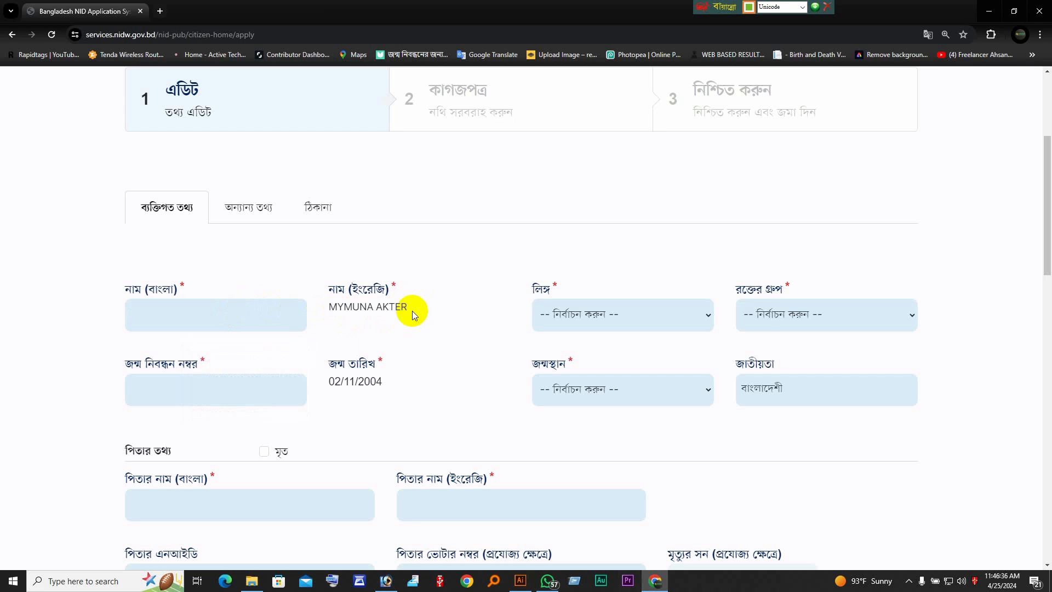
click(194, 314)
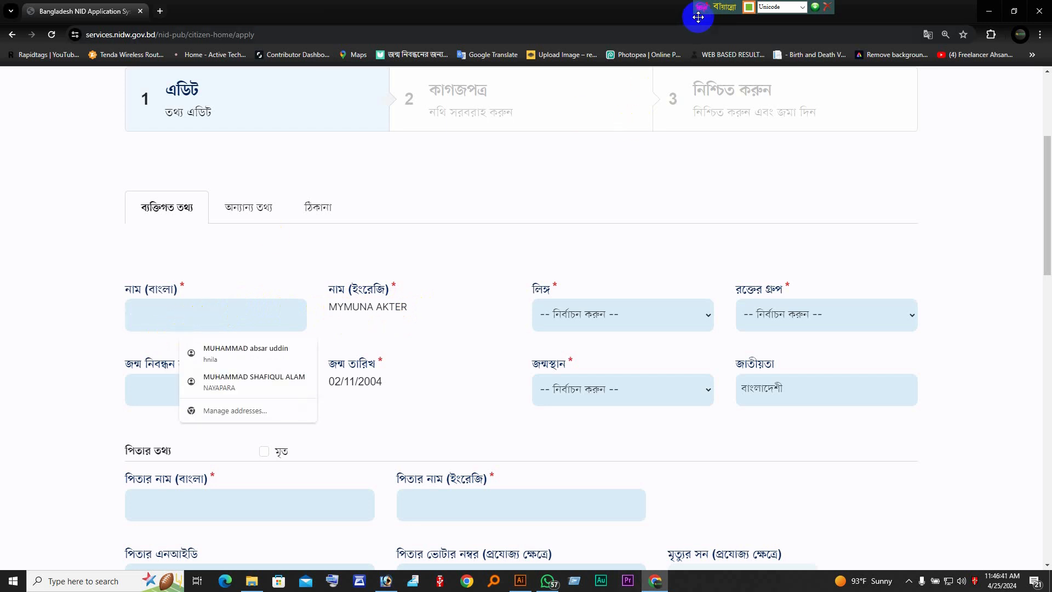
drag(708, 8, 593, 6)
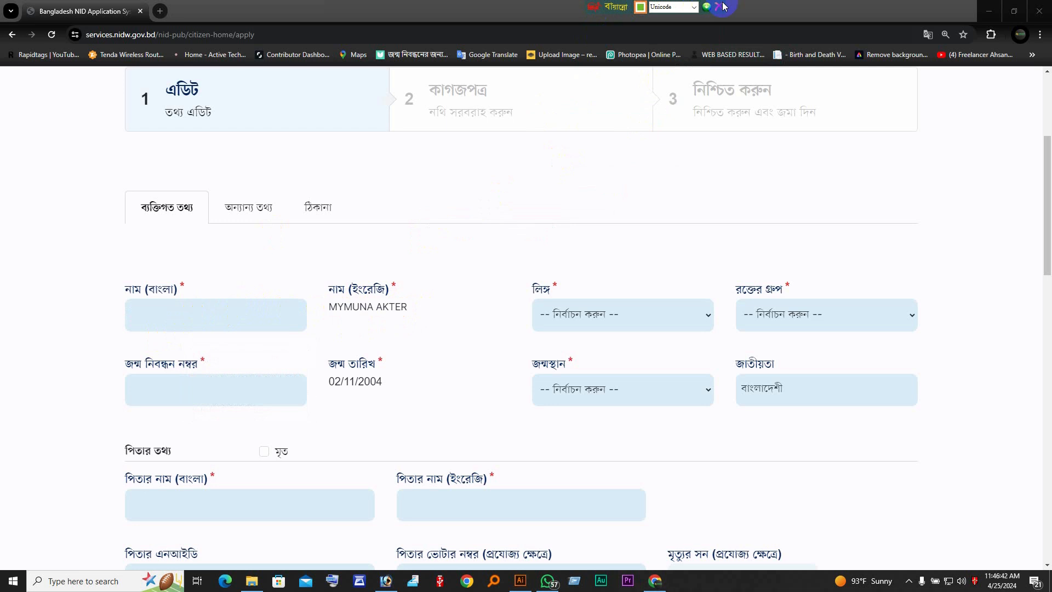
click(694, 8)
click(664, 41)
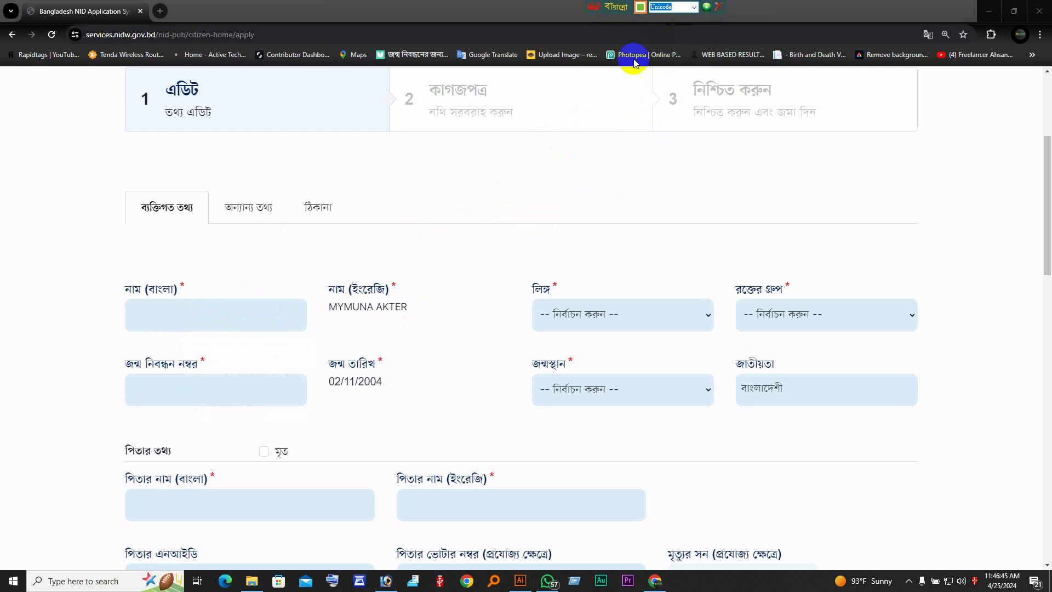
Type the applicant's Bangla name, set gender to মহিলা and blood group to O+.
click(211, 310)
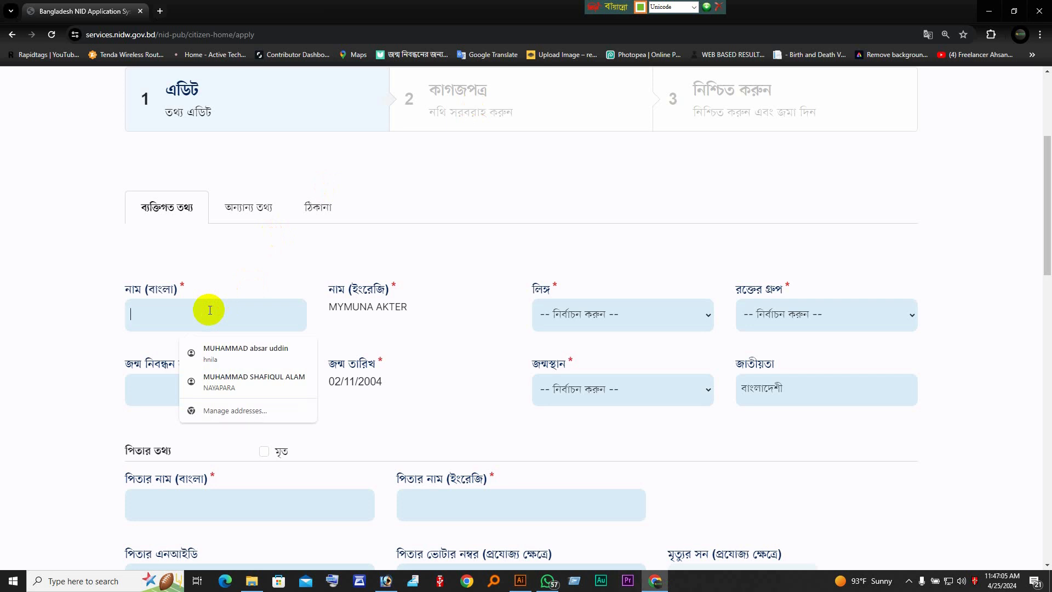
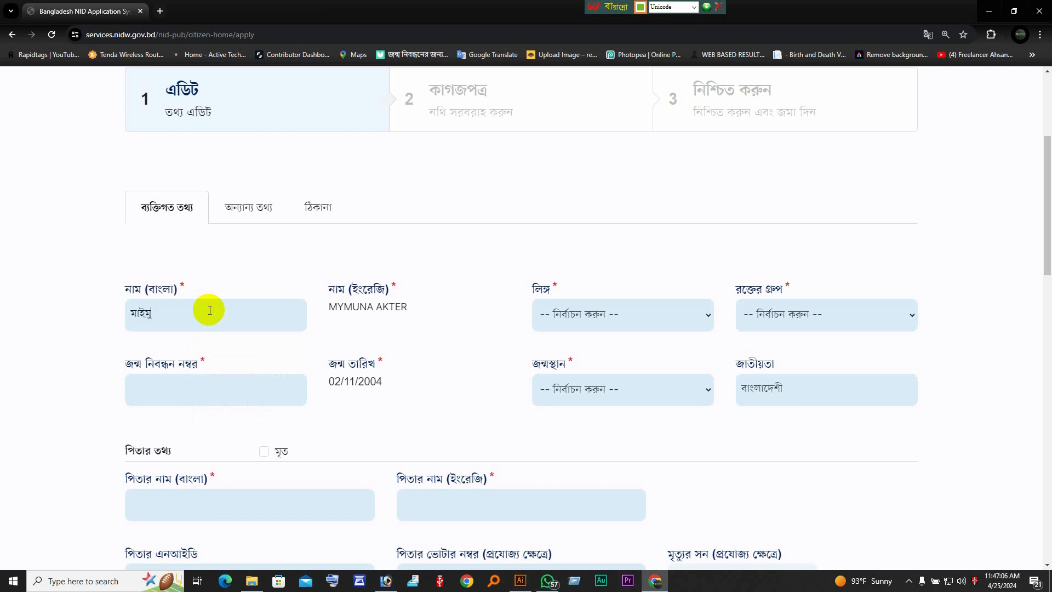
click(593, 314)
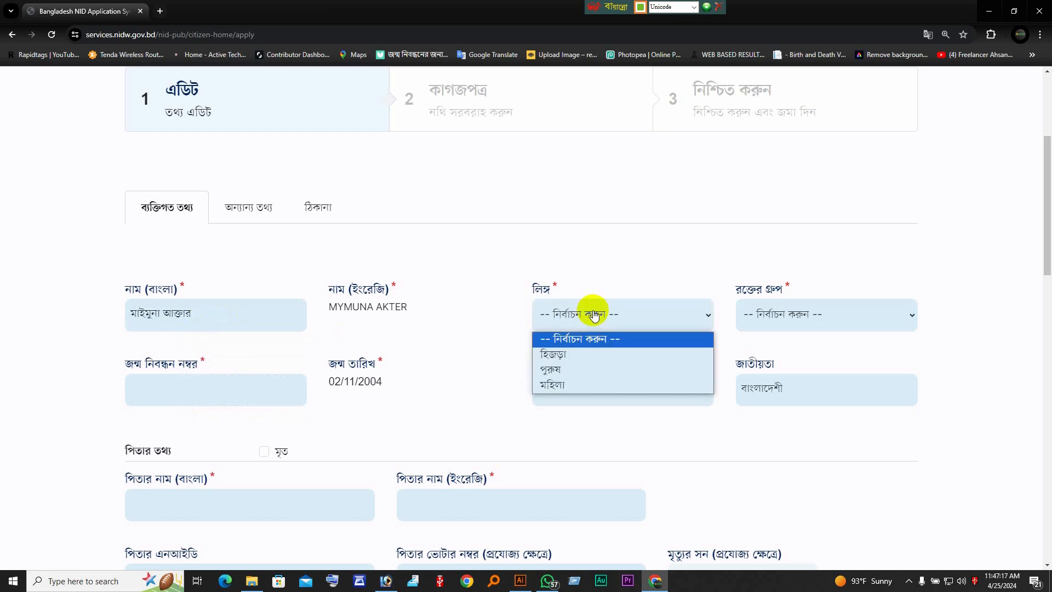
click(579, 384)
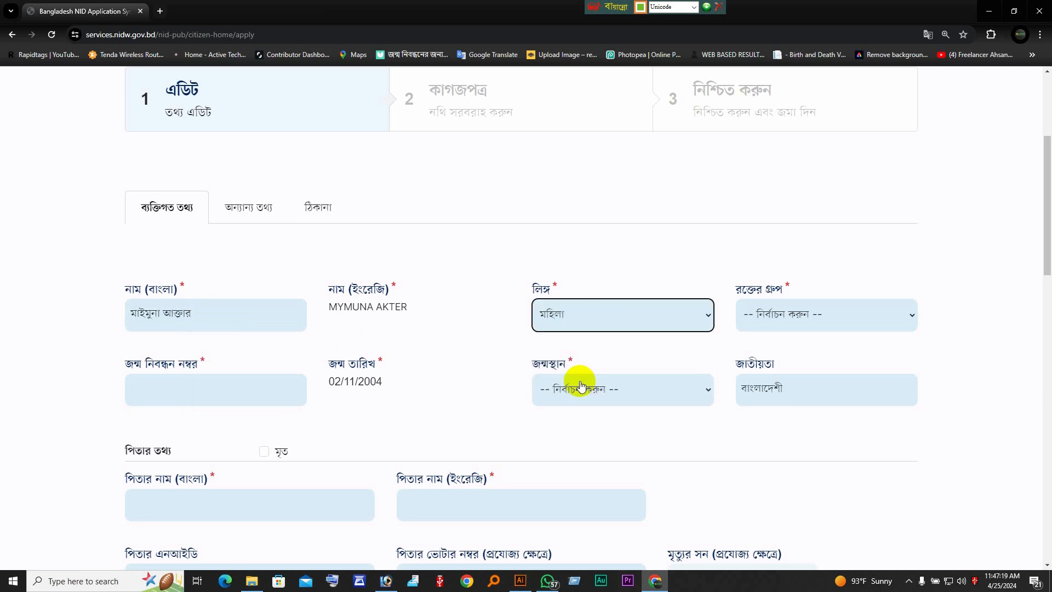
click(801, 313)
click(780, 436)
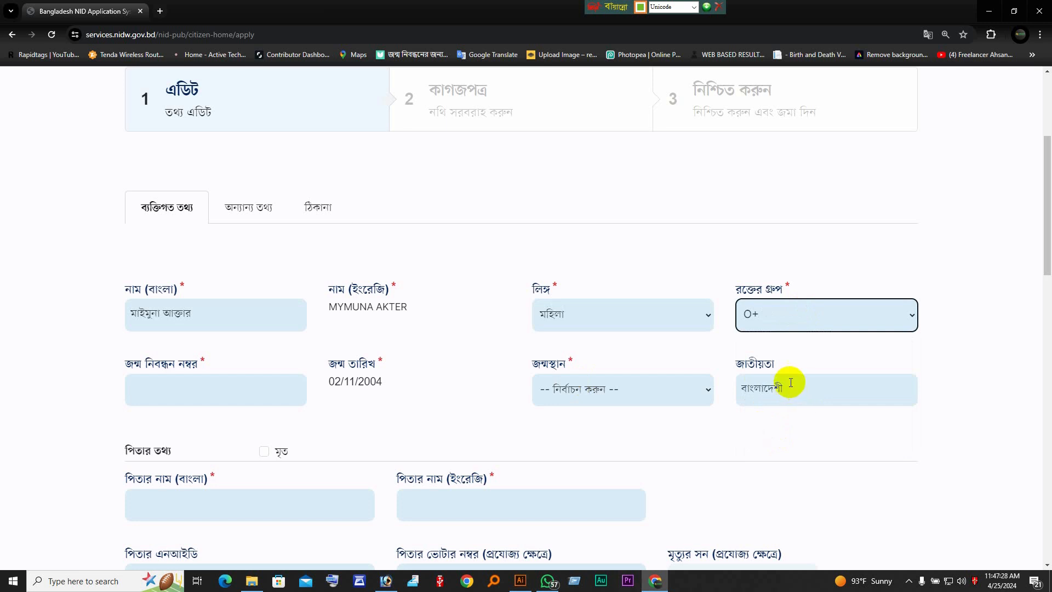
scroll(784, 389, down, 3)
Enter the birth registration number in জন্ম নিবন্ধন নম্বর and close the WhatsApp toast.
click(240, 242)
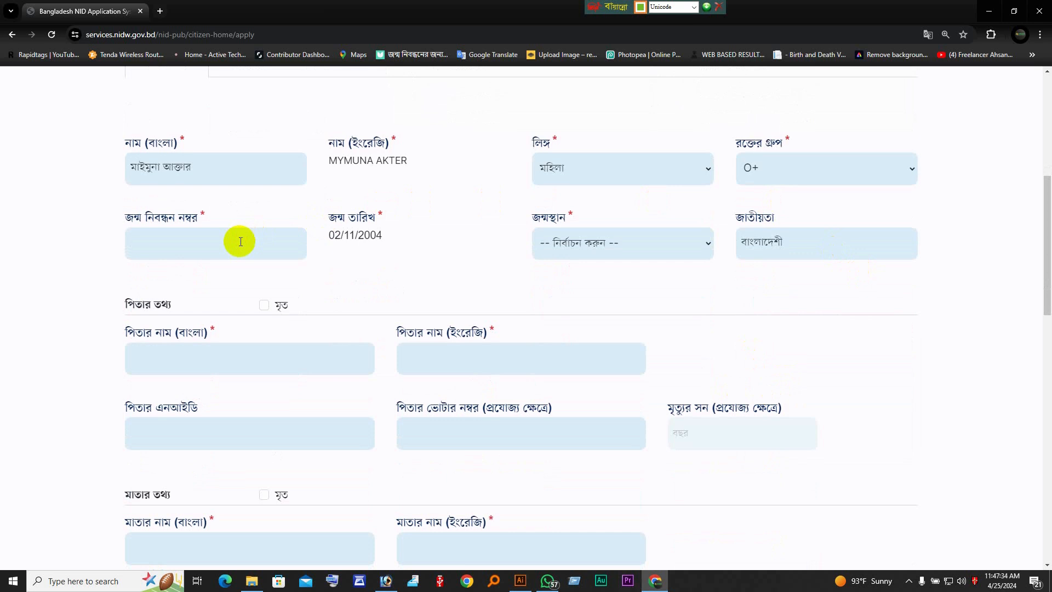
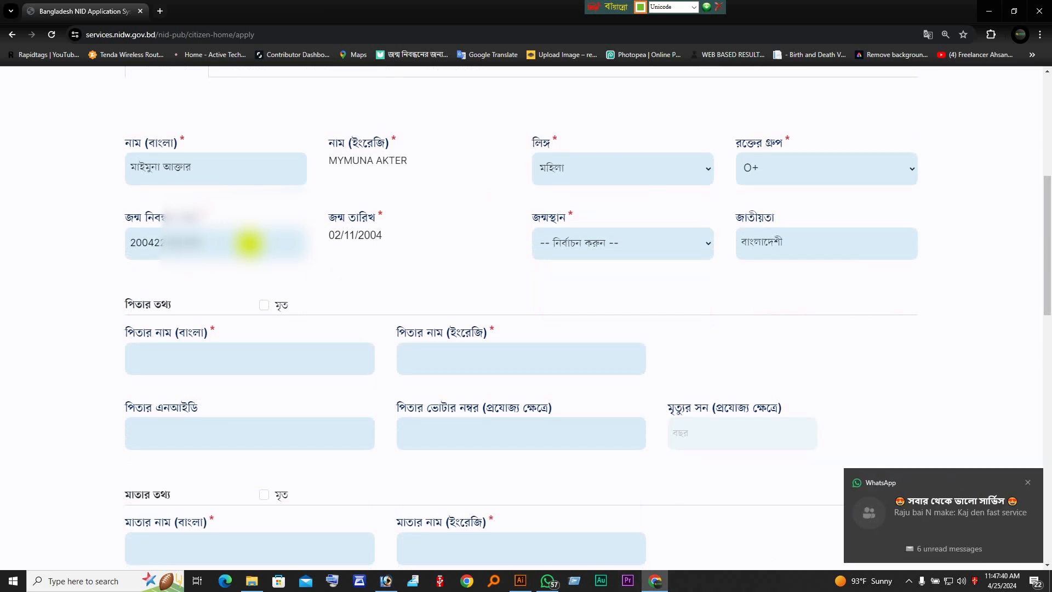
click(1027, 482)
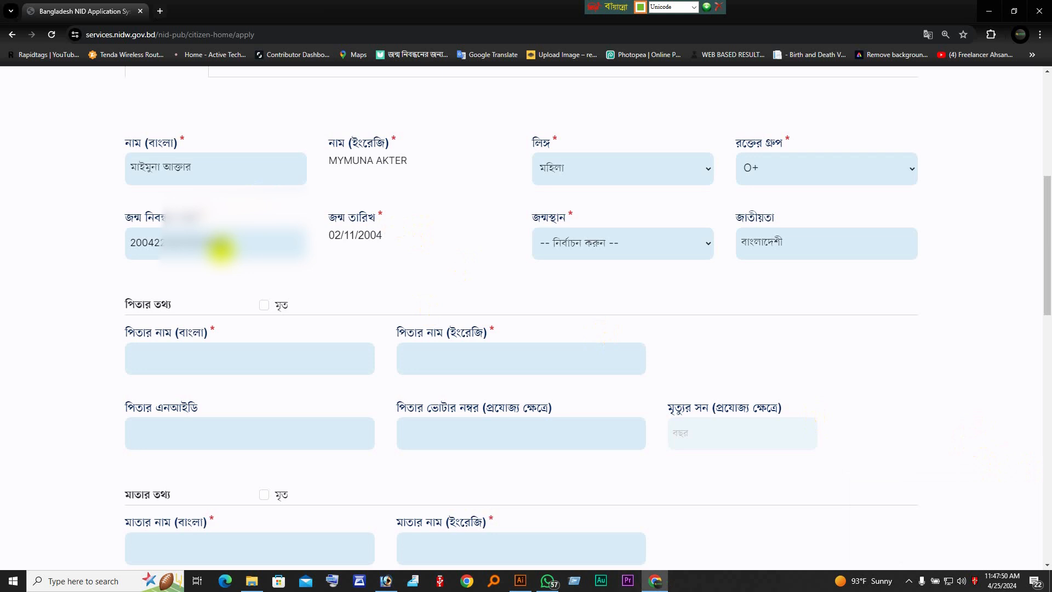
Set the জন্মস্থান birthplace to কক্সবাজার.
click(653, 244)
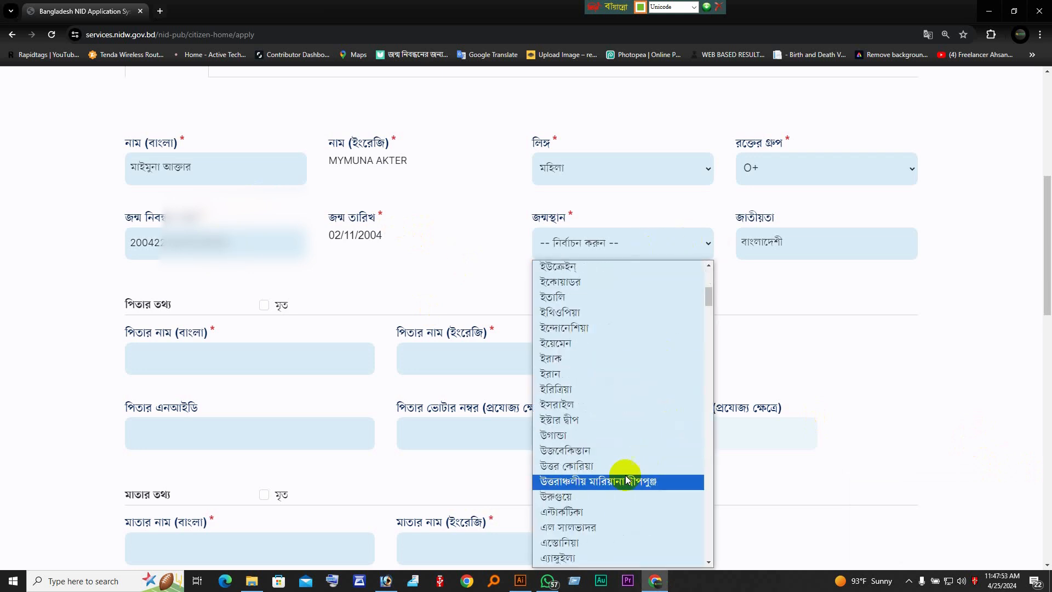
scroll(593, 509, down, 3)
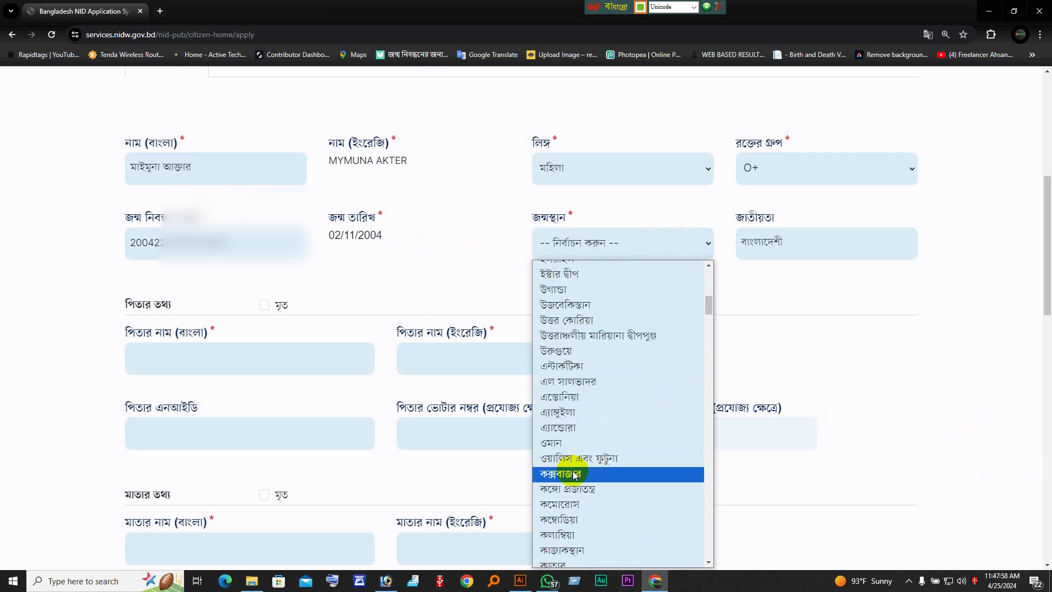
click(573, 474)
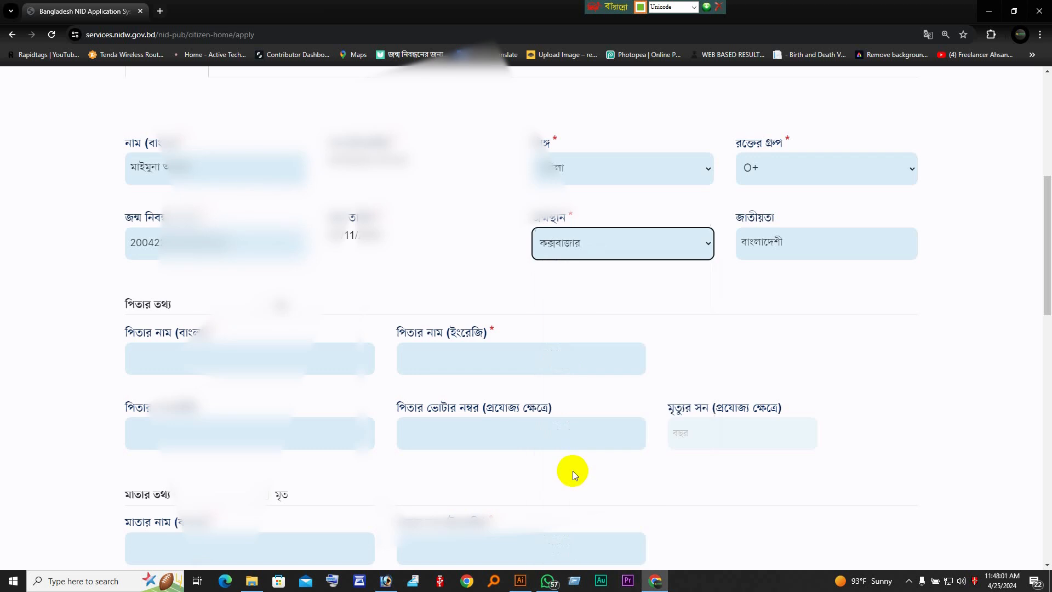
scroll(371, 366, down, 2)
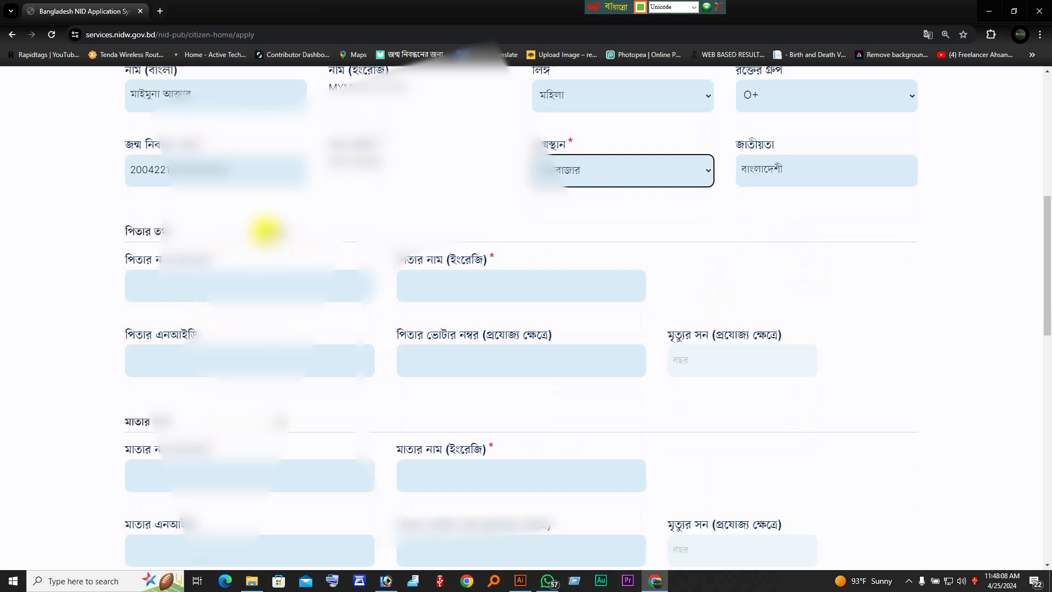
Enter the father's name in Bangla and in English capitals, then his NID number.
click(253, 283)
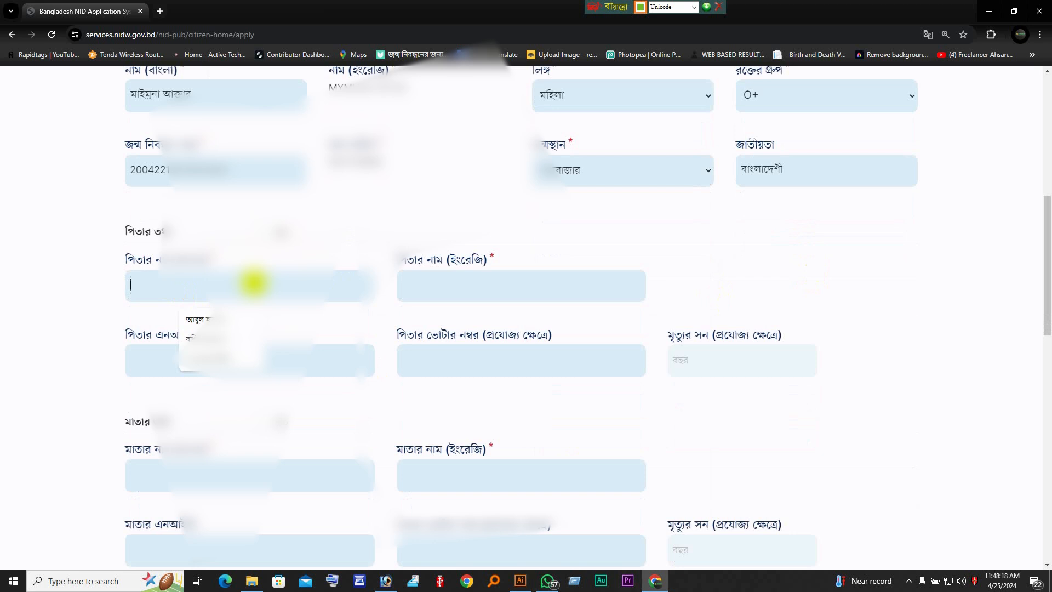
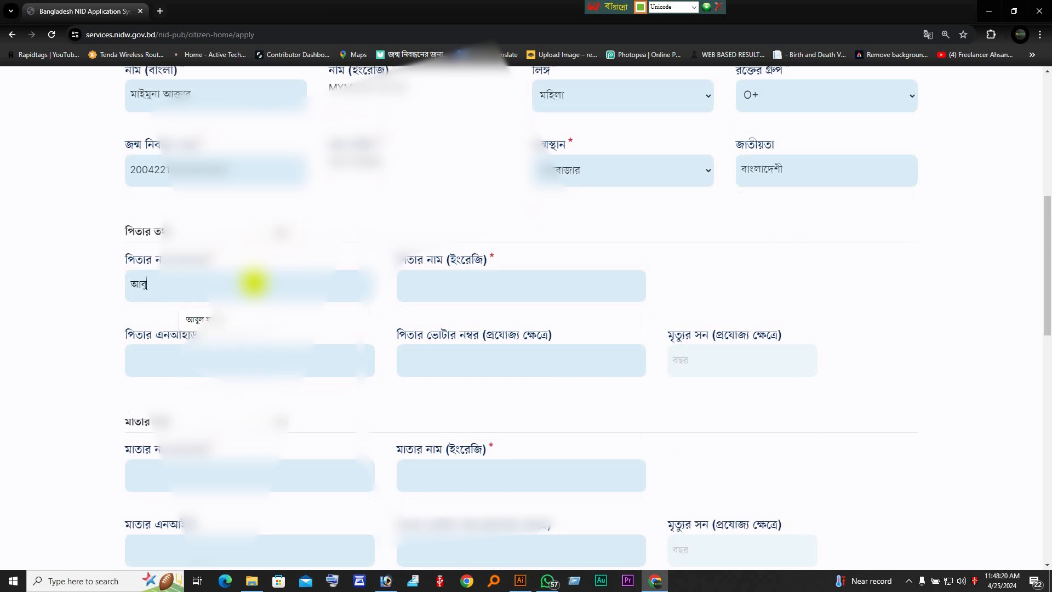
click(458, 288)
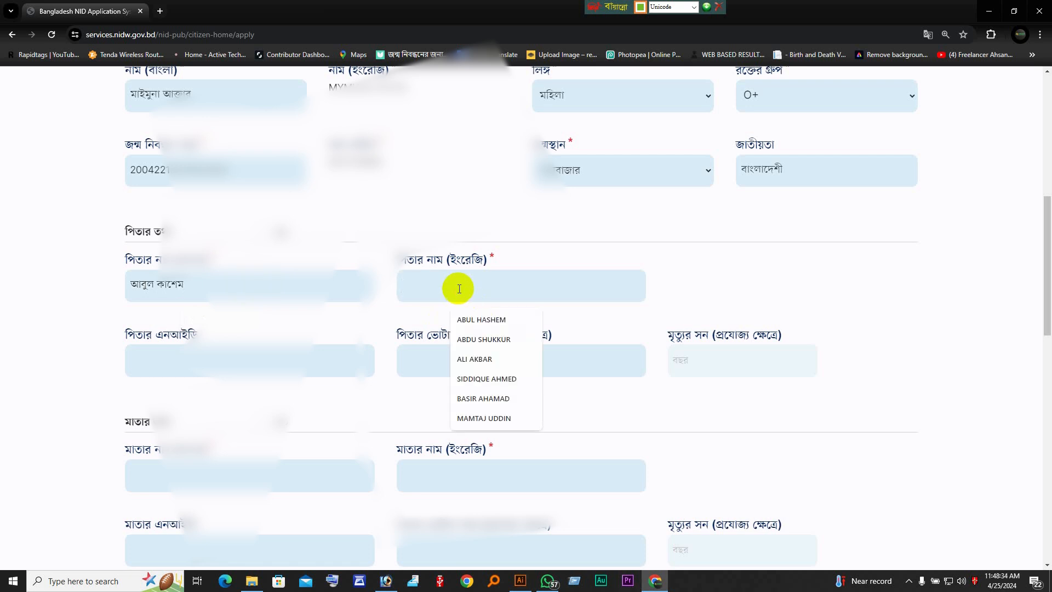
key(F12)
text(abu)
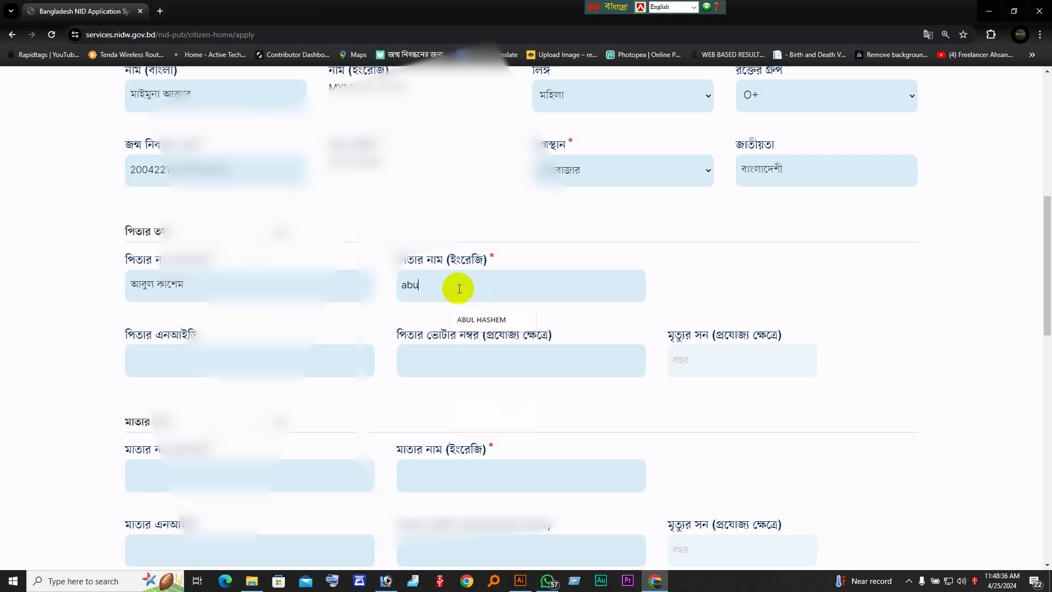
key(BackSpace)
key(BackSpace)
key(BackSpace)
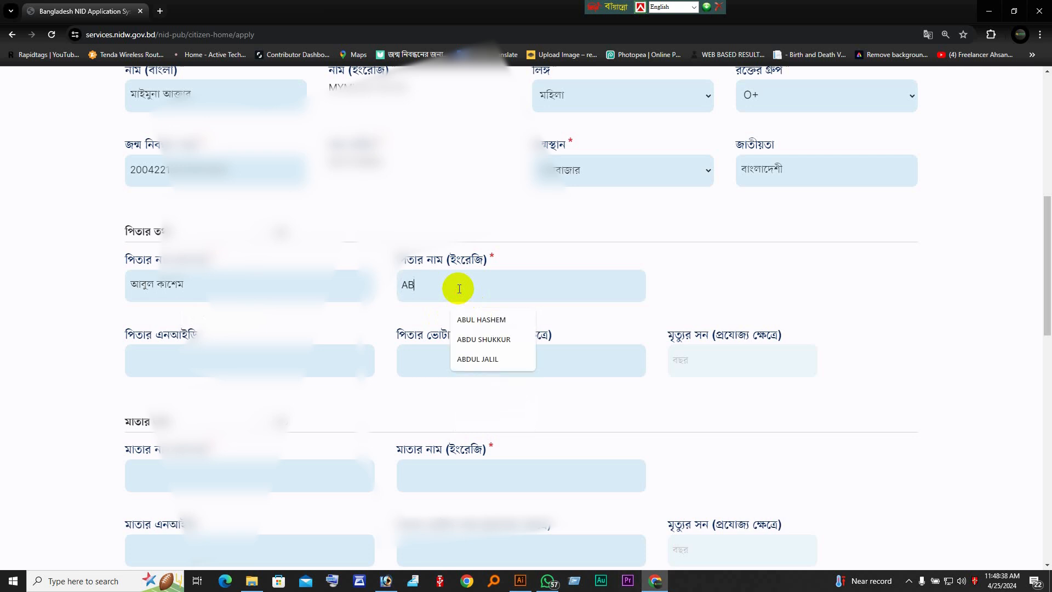
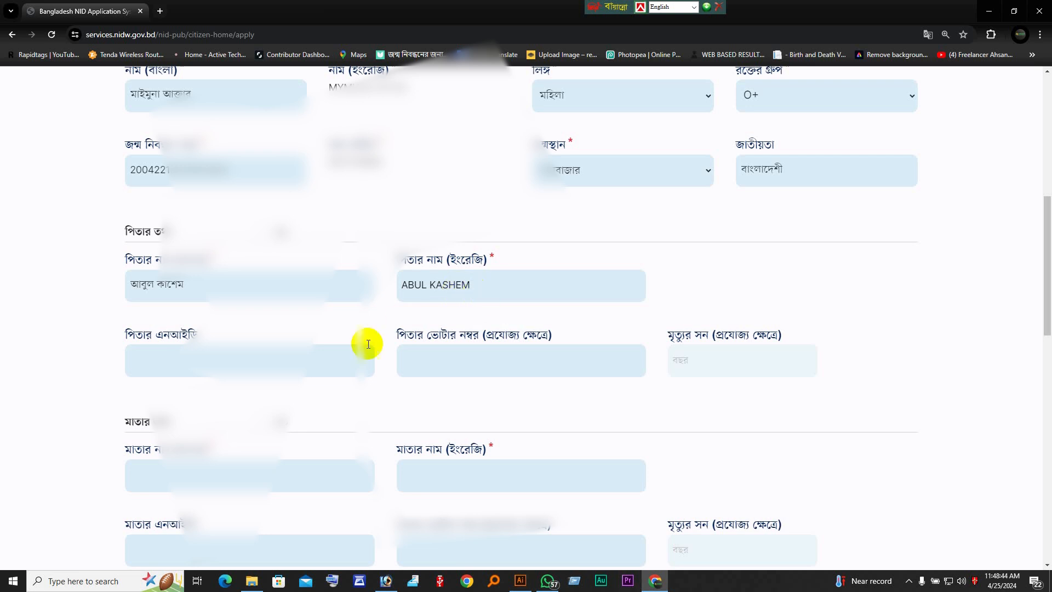
click(289, 362)
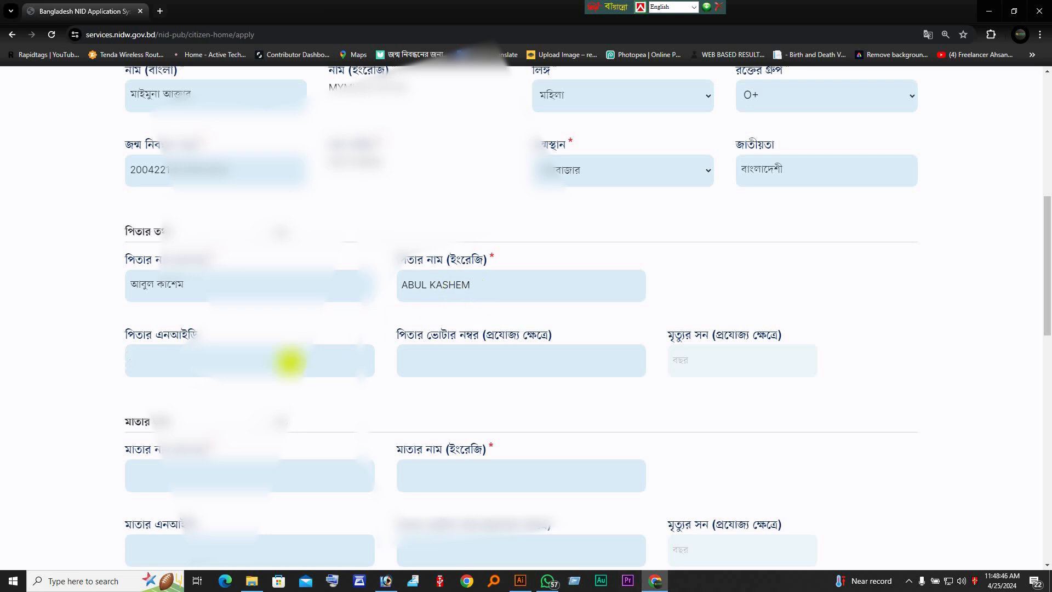
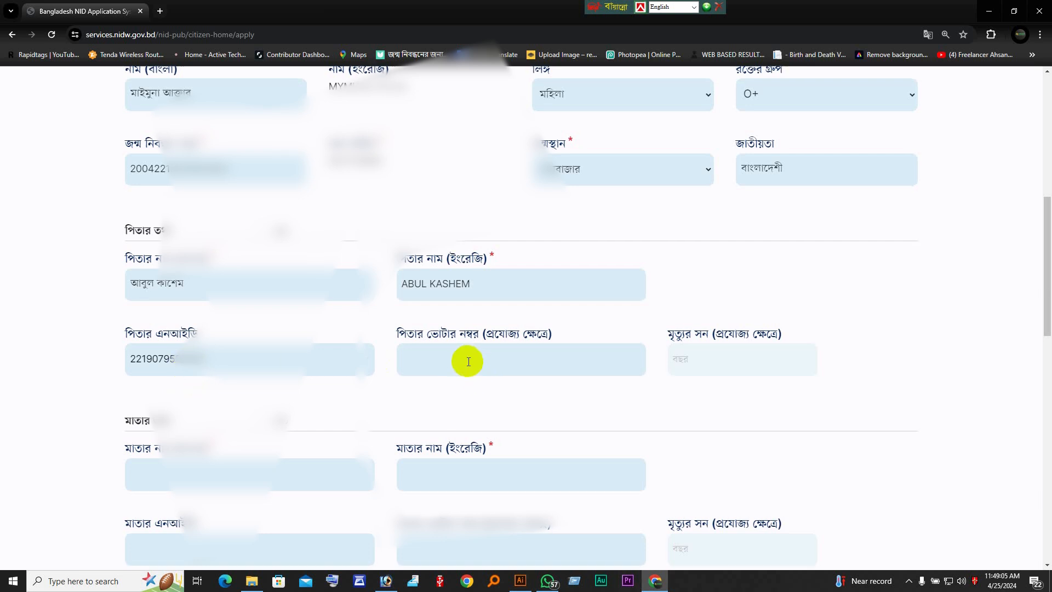
scroll(469, 362, down, 3)
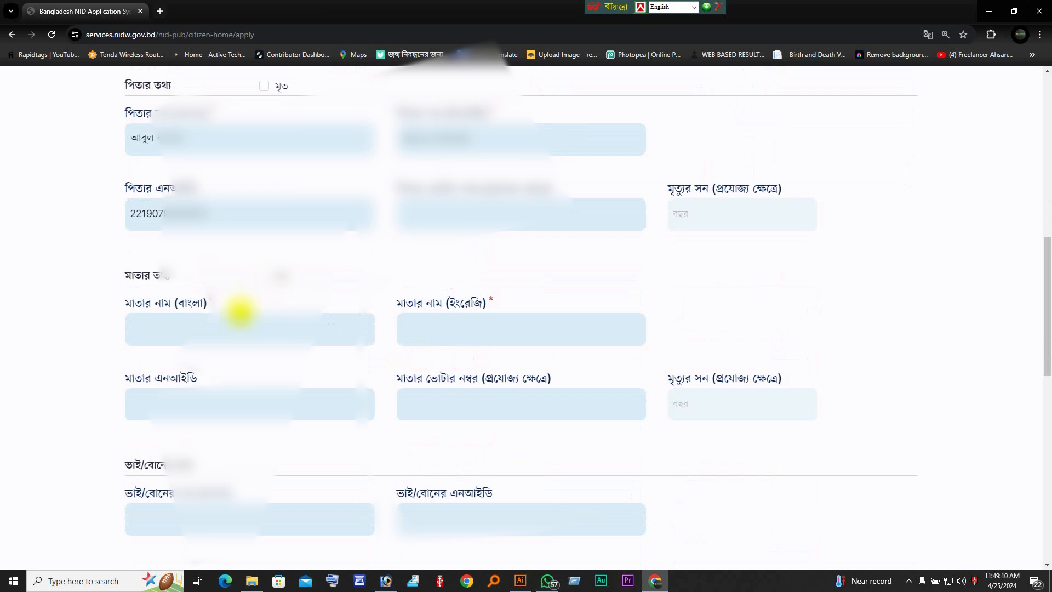
Enter the mother's Bangla and English names, fixing a missing space, and her NID number.
click(221, 329)
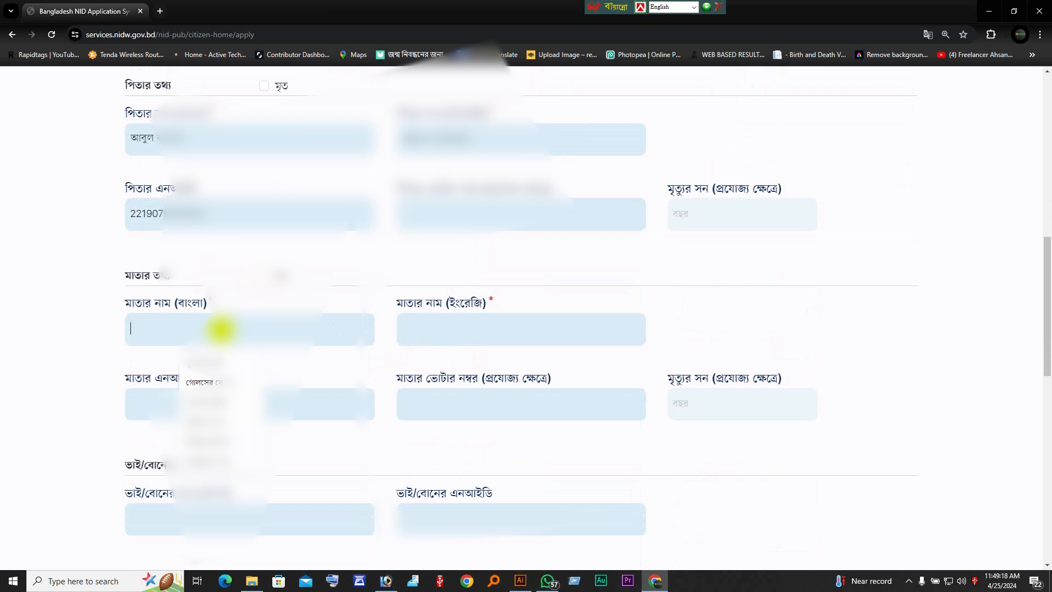
key(ctrl+alt+b)
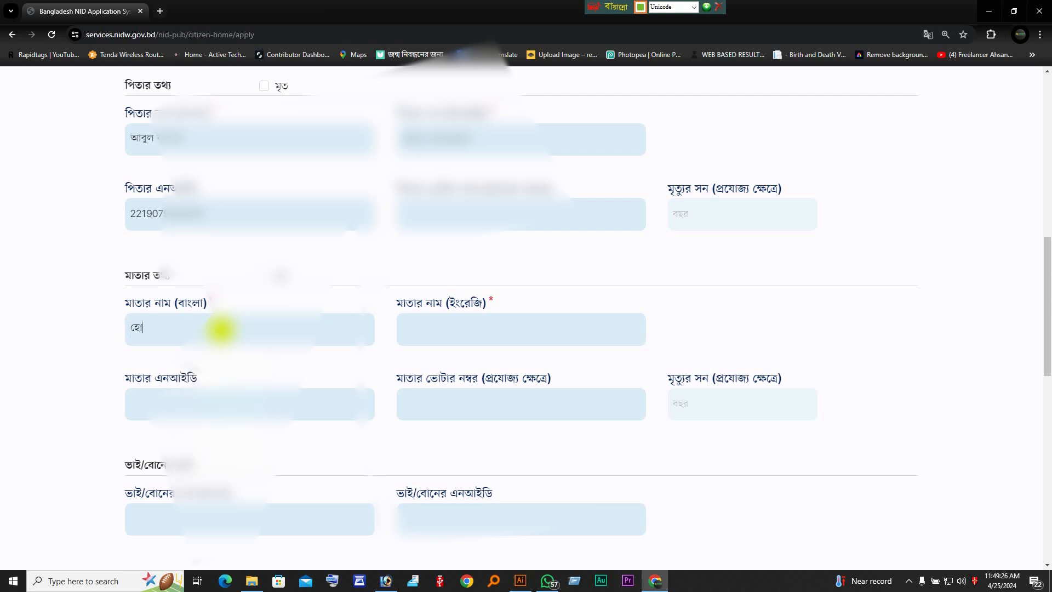
click(436, 321)
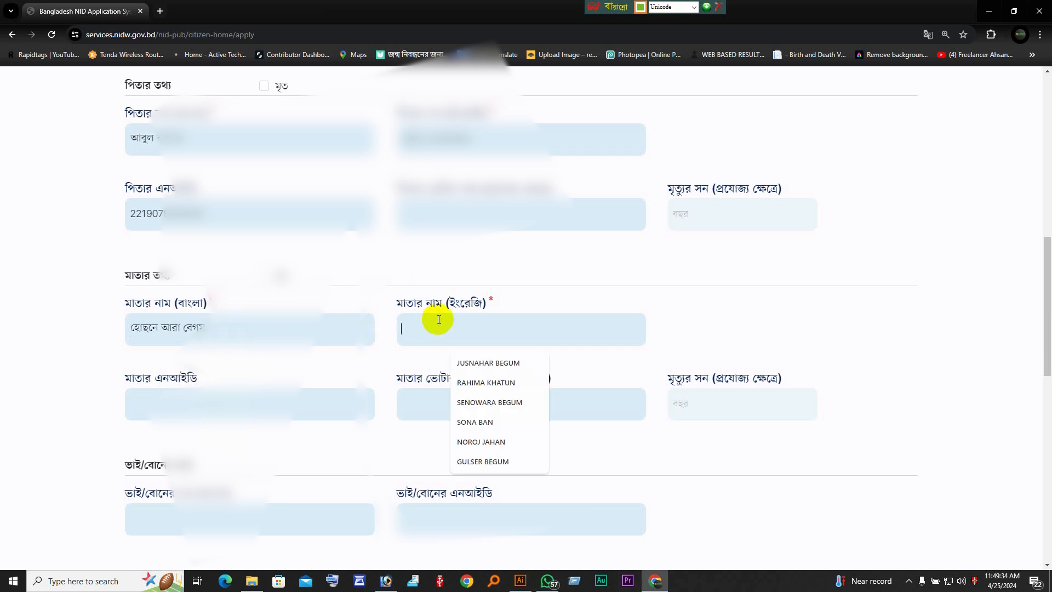
key(ctrl+alt+b)
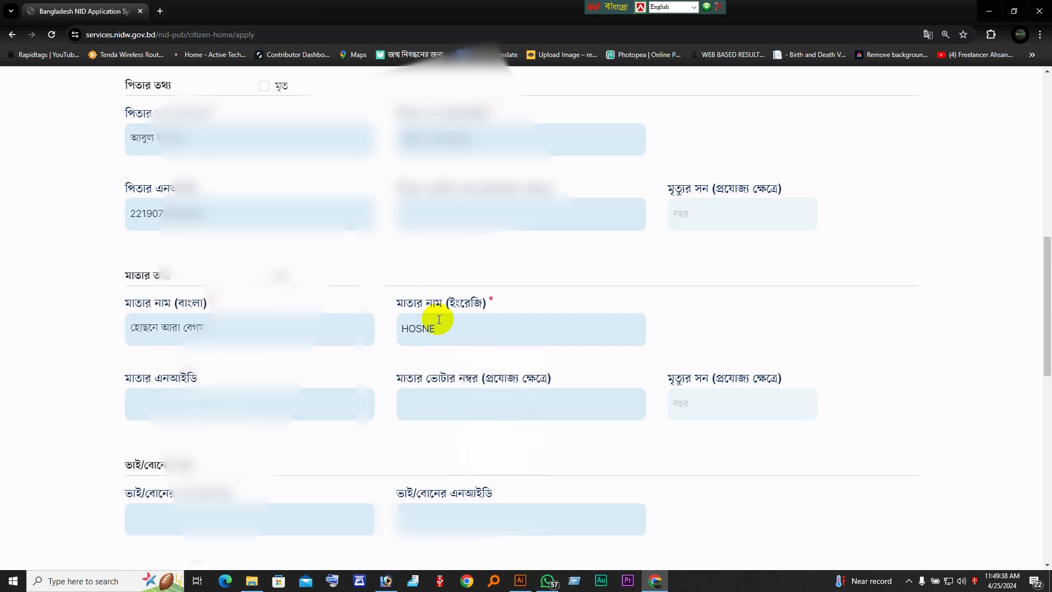
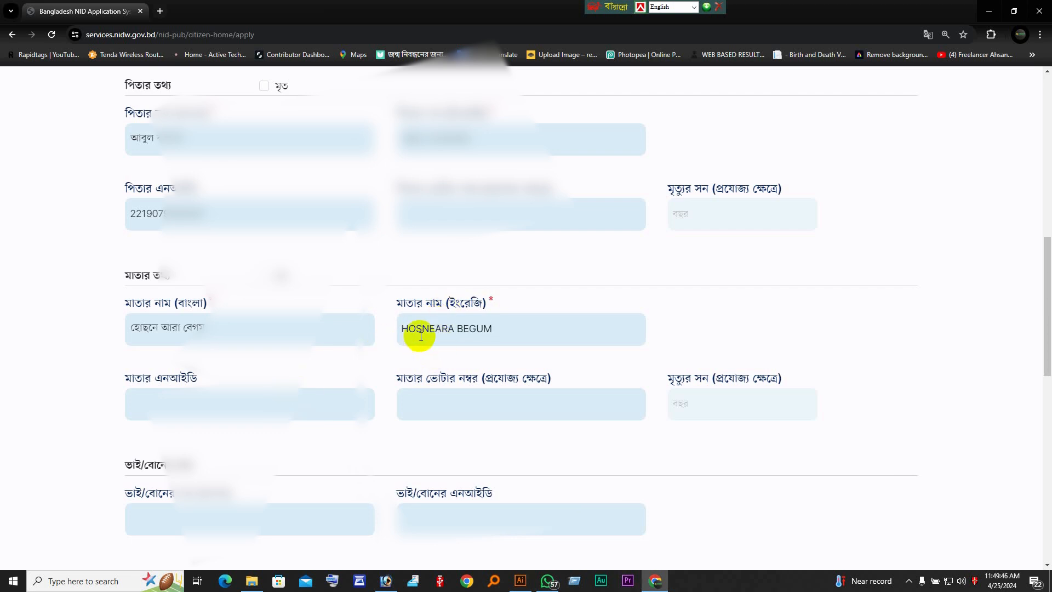
click(438, 337)
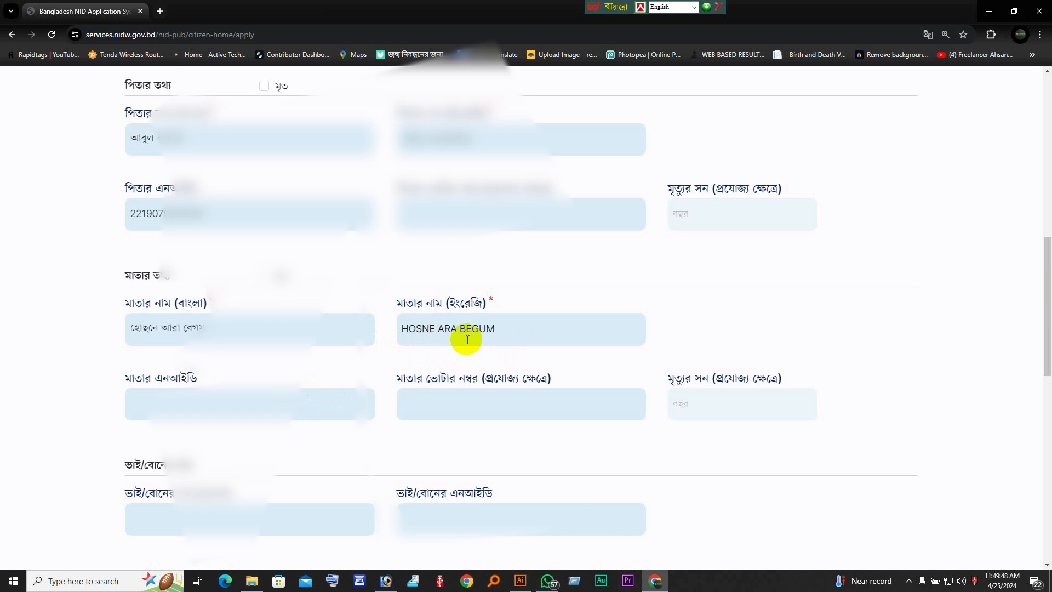
click(309, 391)
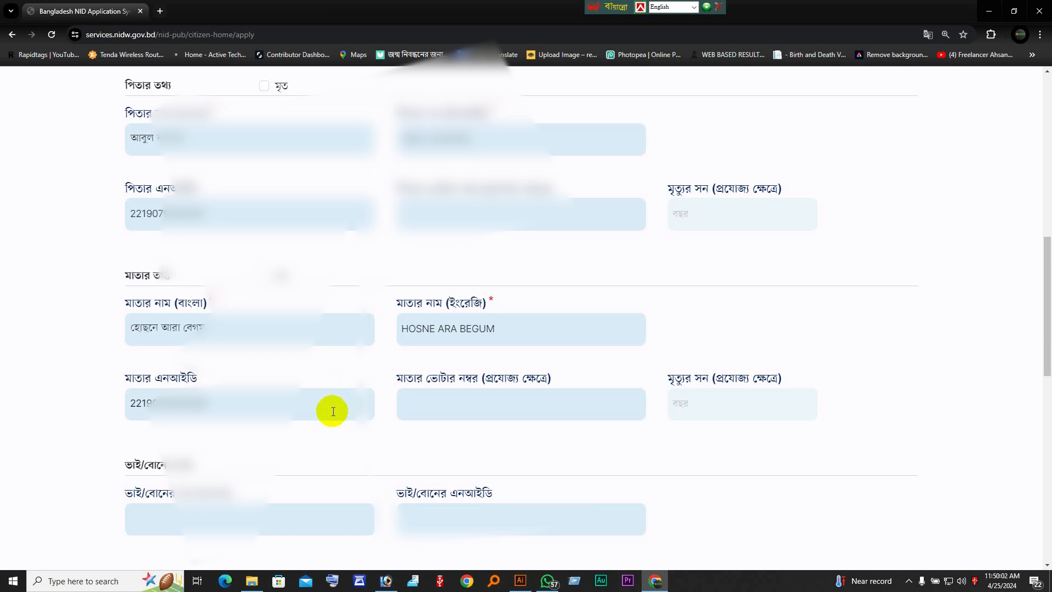
Type the sibling's name in Bangla in the sibling section, then switch input back to English.
scroll(376, 439, down, 4)
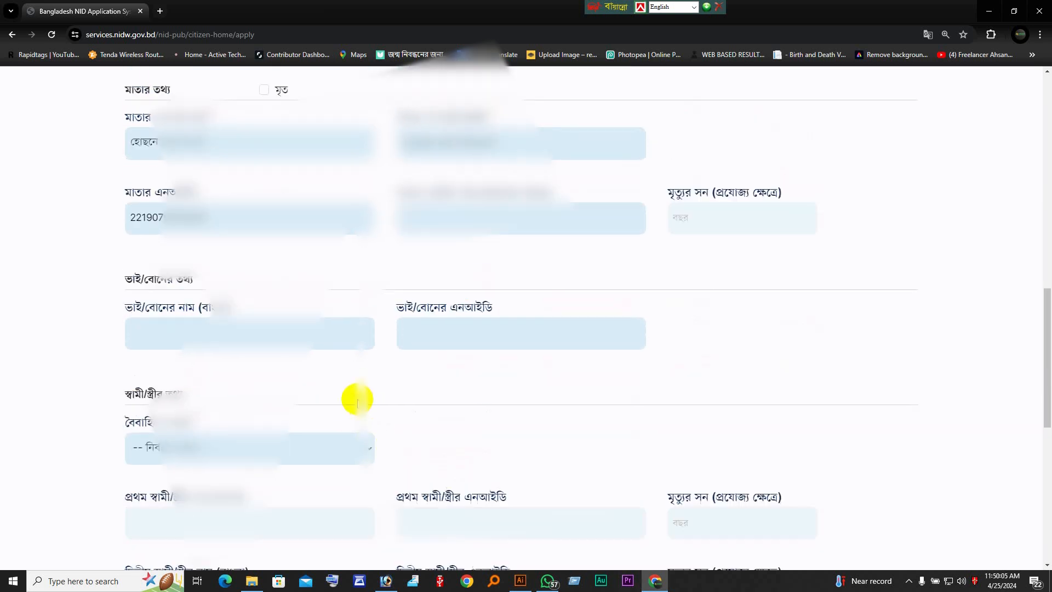
scroll(256, 244, down, 1)
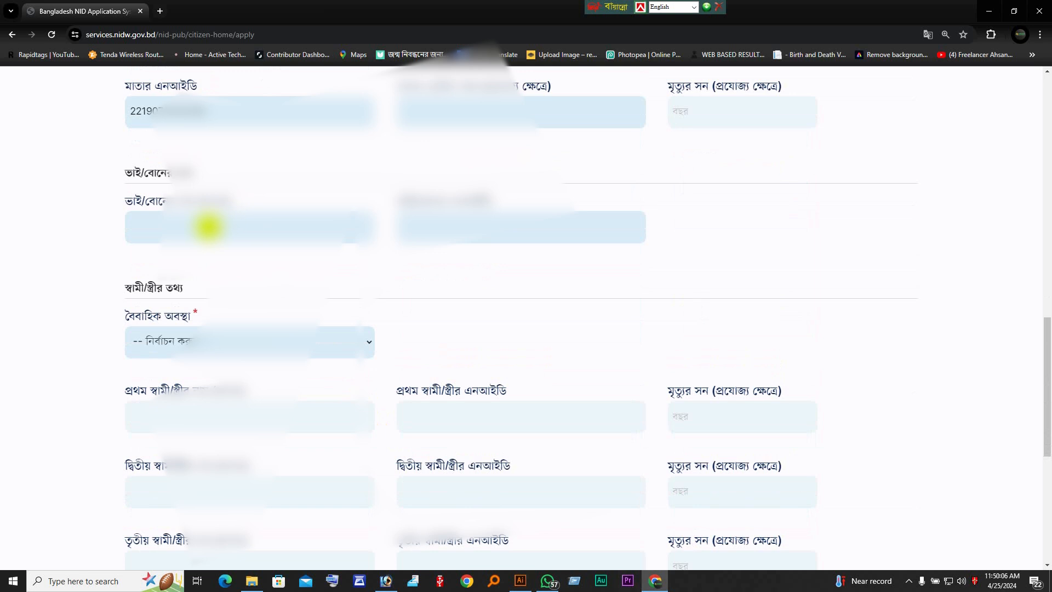
click(211, 228)
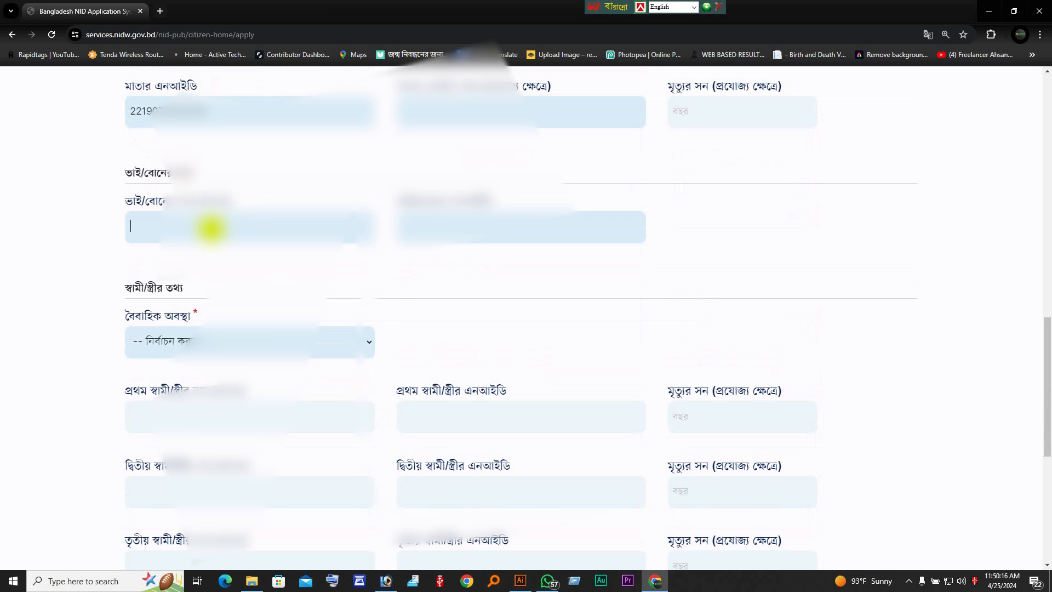
key(ctrl+alt+b)
text(সাবেকুন)
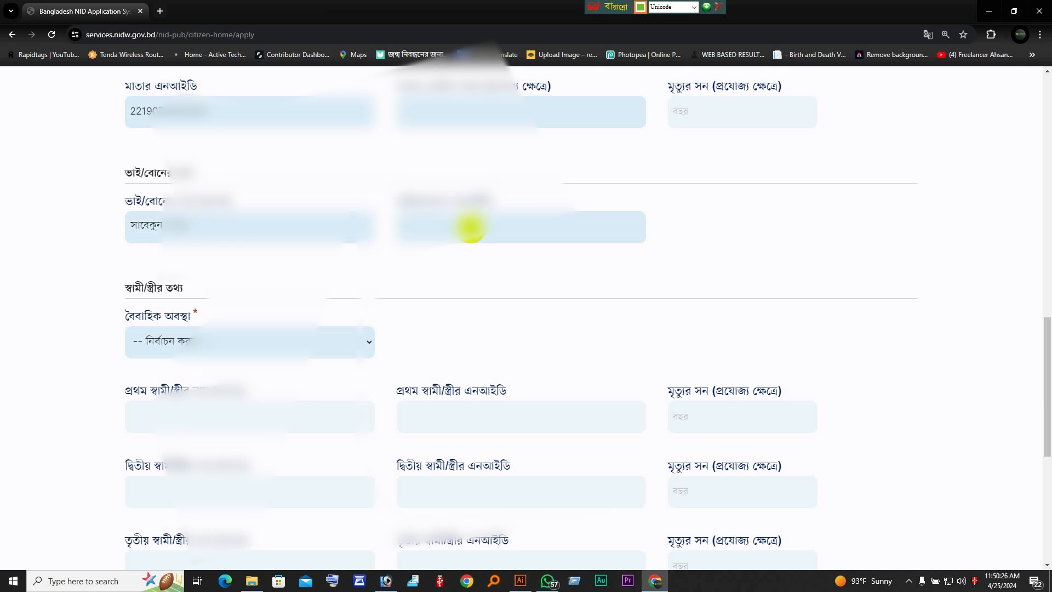
key(ctrl+alt+v)
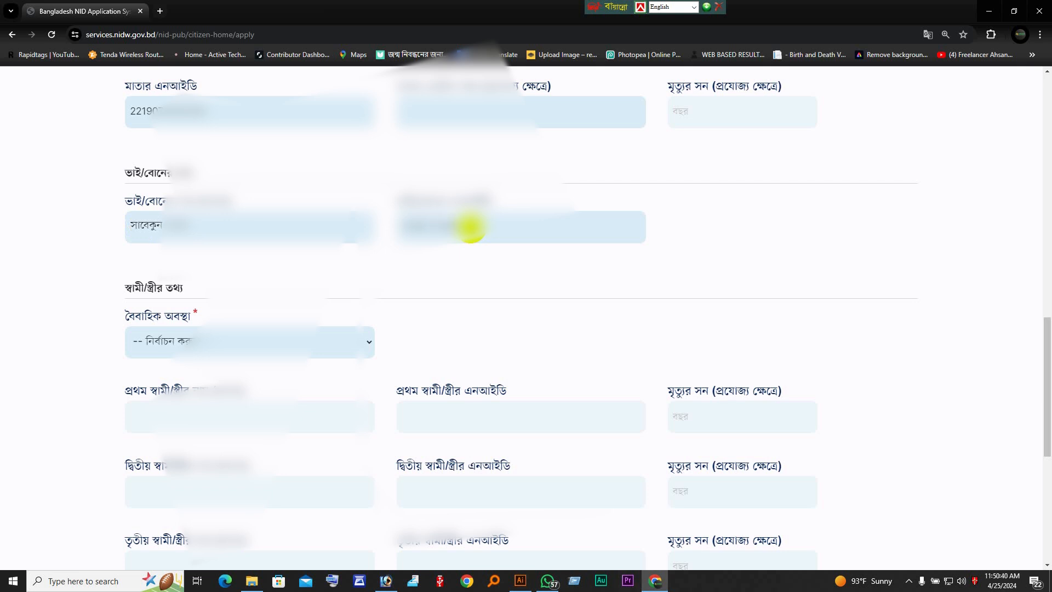
Set the marital status dropdown to বিবাহিত (married).
scroll(436, 268, down, 3)
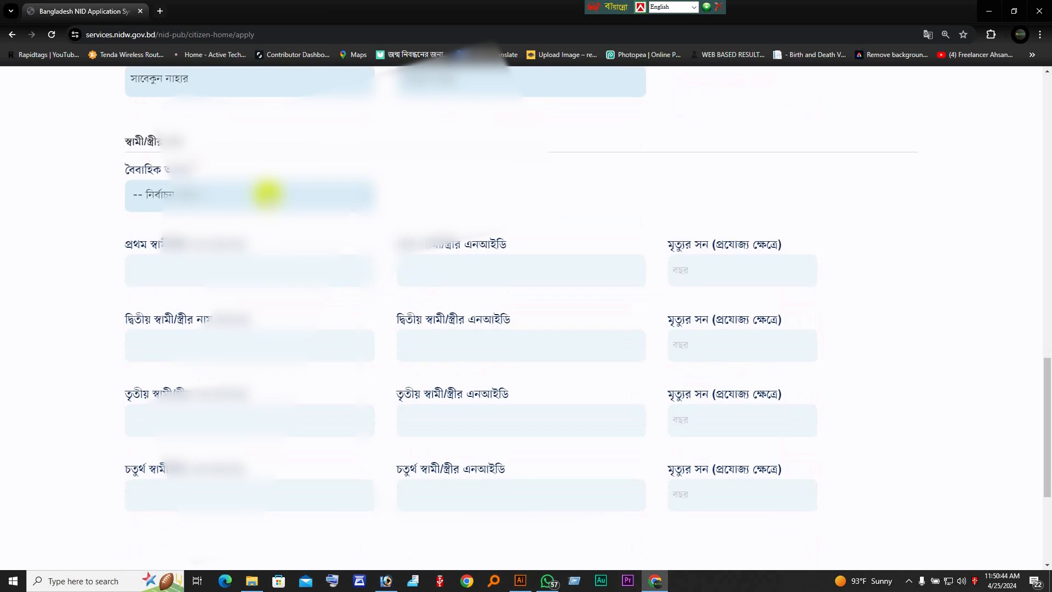
click(267, 193)
click(267, 193)
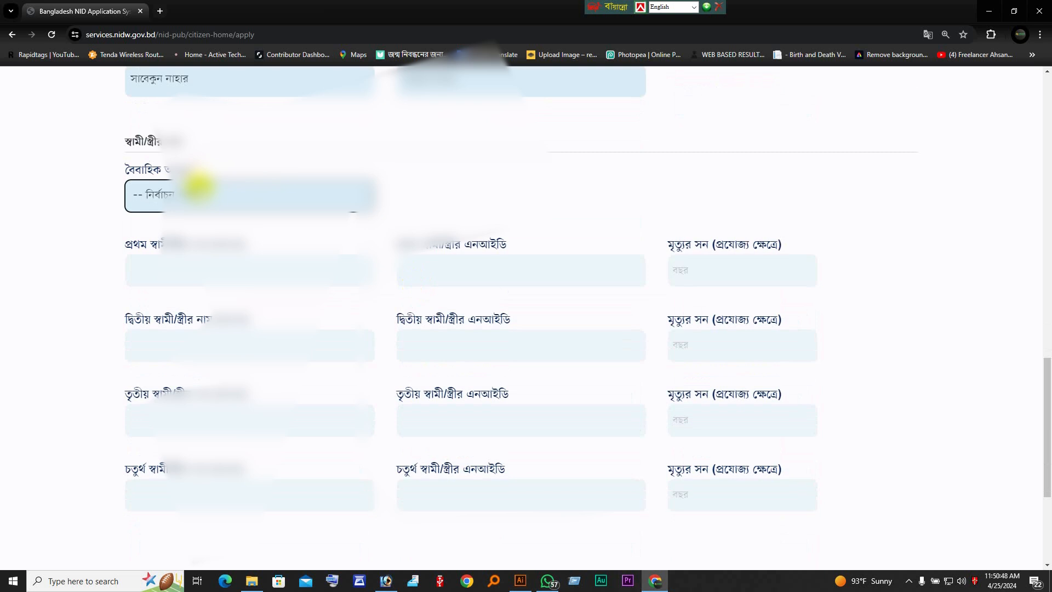
click(209, 201)
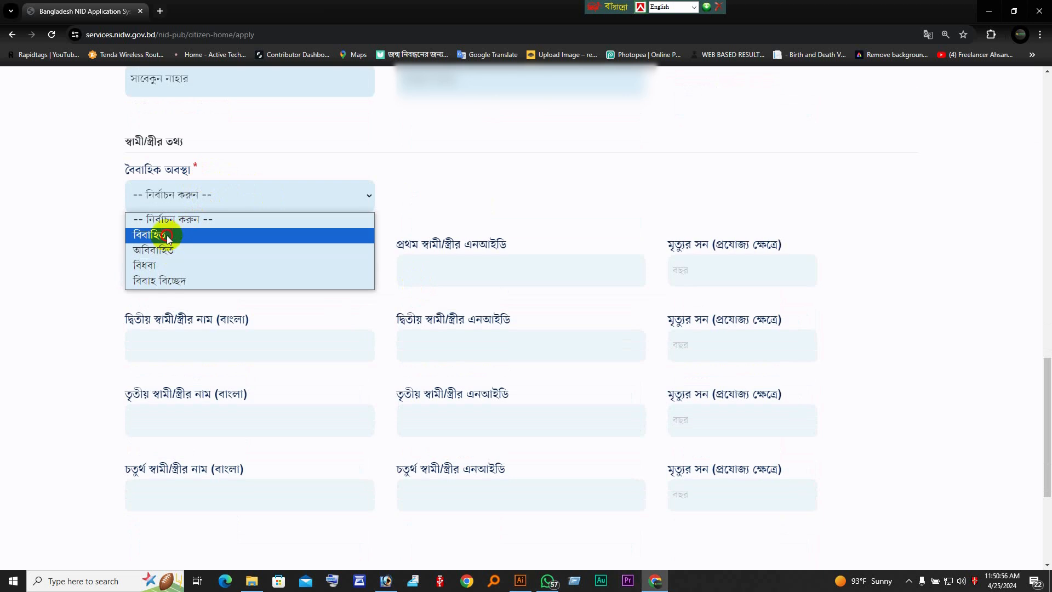
click(166, 235)
Complete the first spouse's Bangla name and retype the spouse's NID number.
click(206, 267)
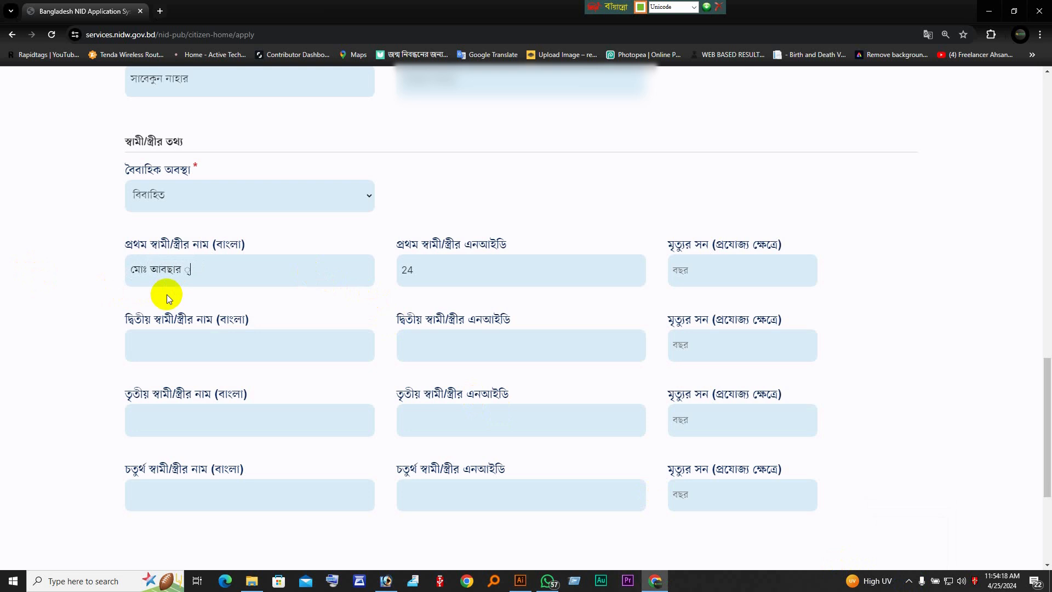
text(দ্দিন)
drag(447, 269, 358, 272)
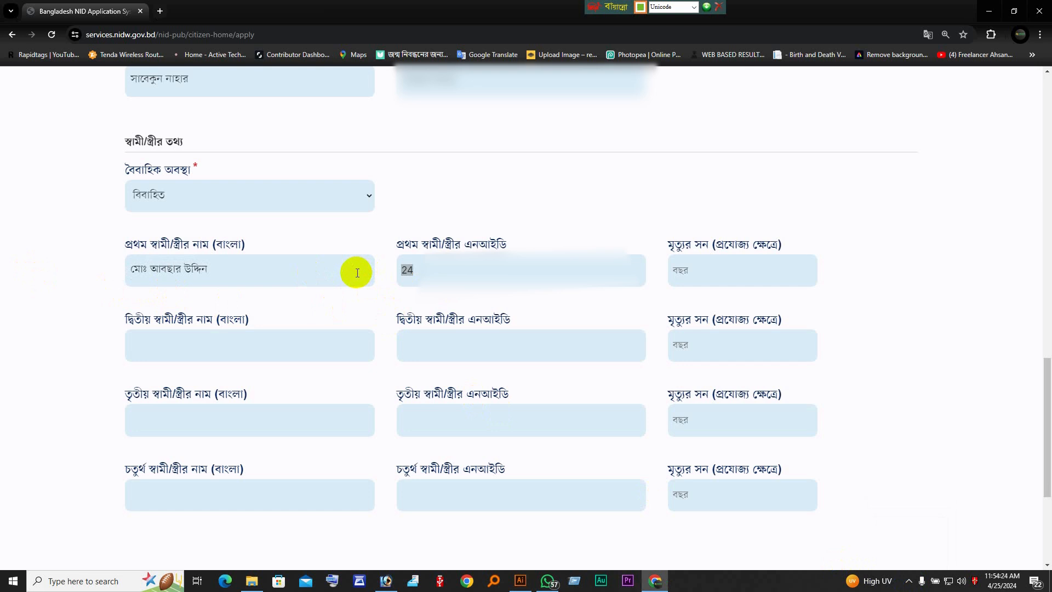
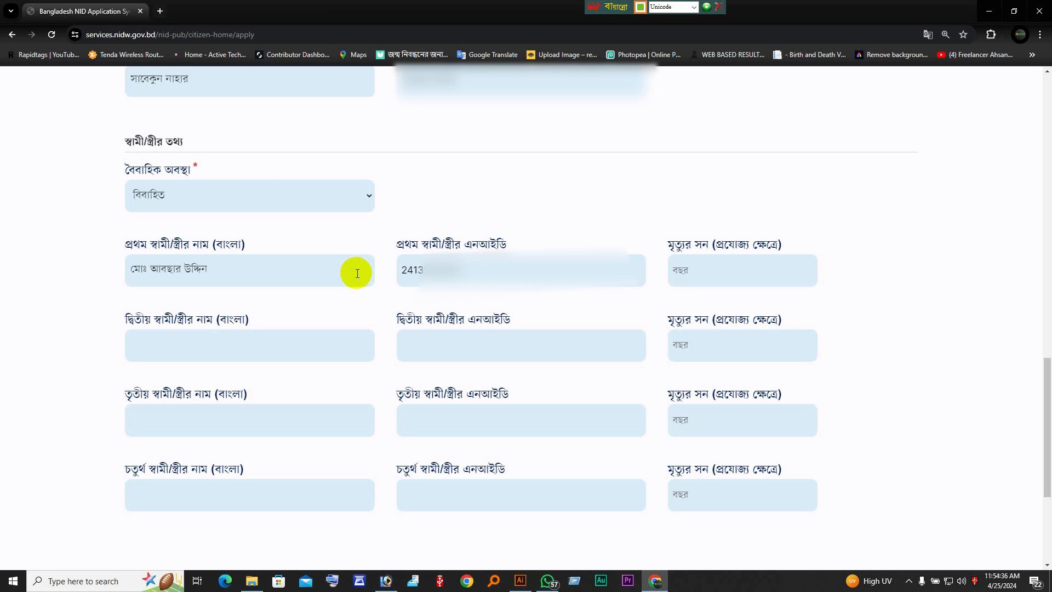
scroll(471, 315, up, 3)
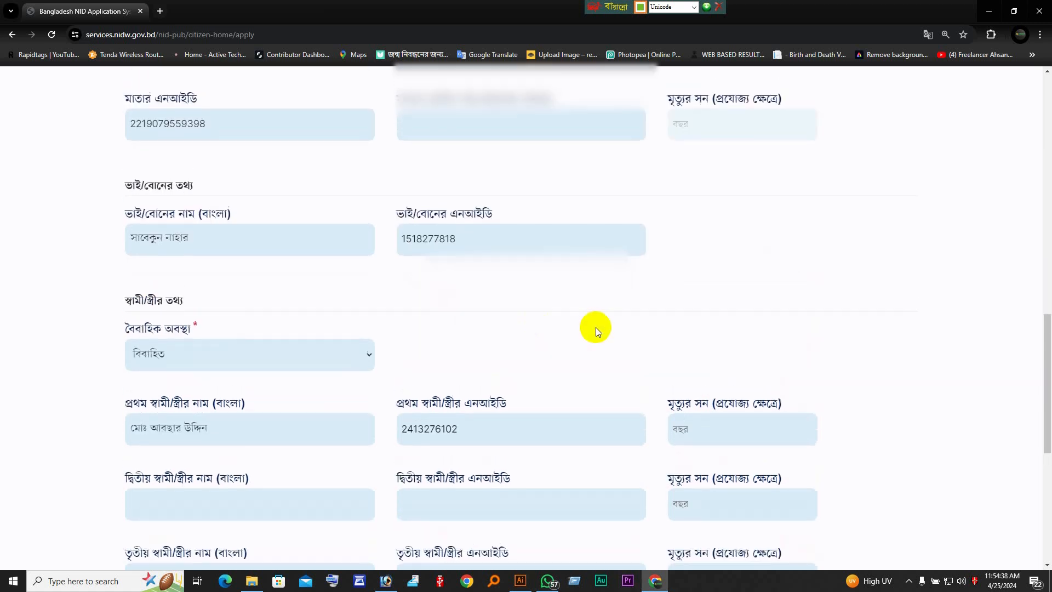
scroll(597, 328, up, 1)
scroll(634, 357, down, 4)
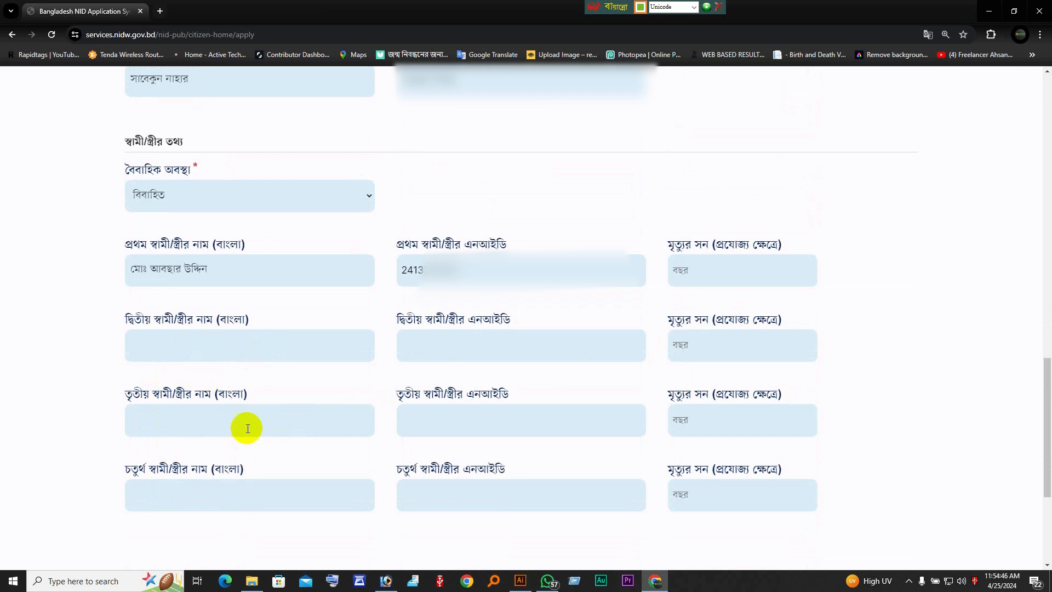
scroll(348, 381, up, 5)
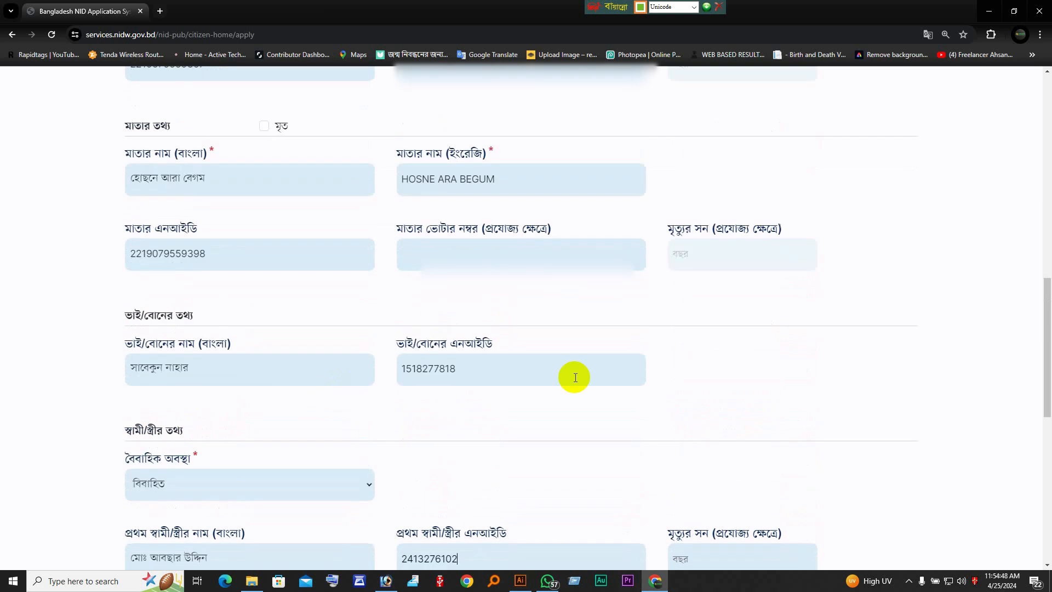
scroll(580, 416, up, 10)
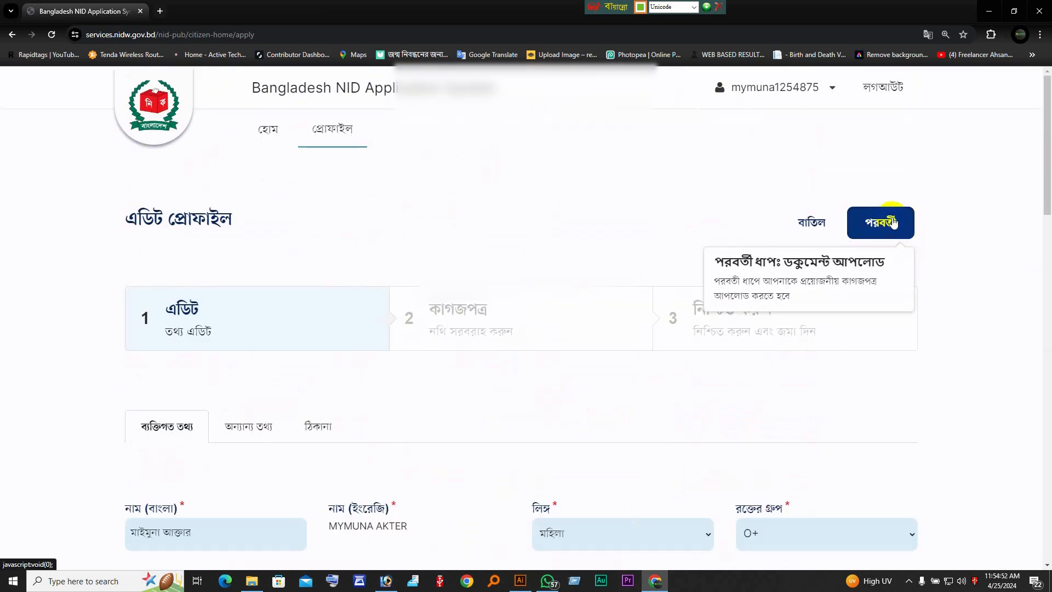
Advance to the other-information tab and set education to মাধ্যমিক বা সমতুল্য.
click(910, 230)
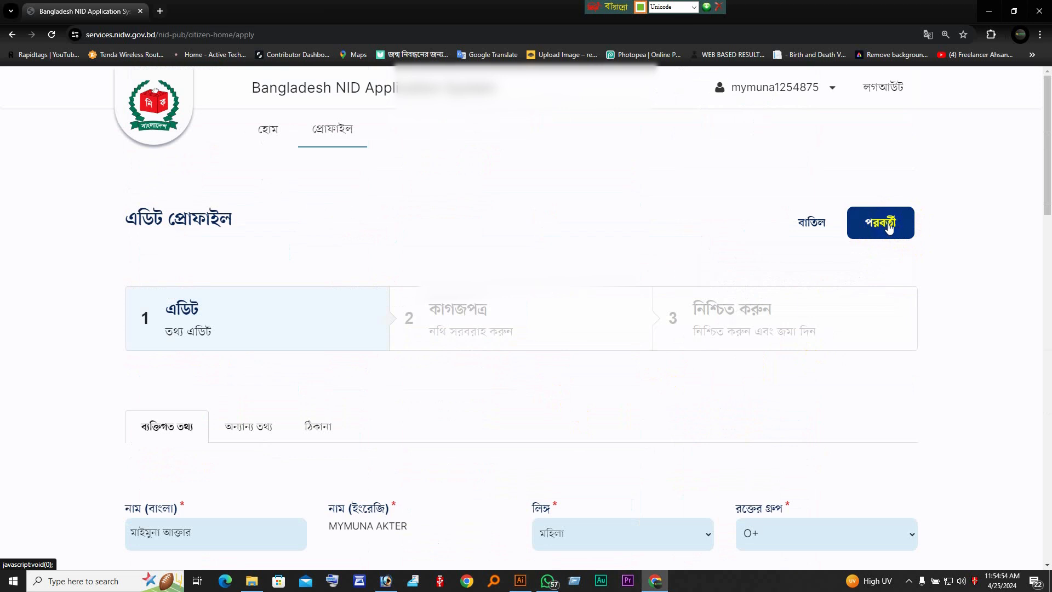
click(889, 222)
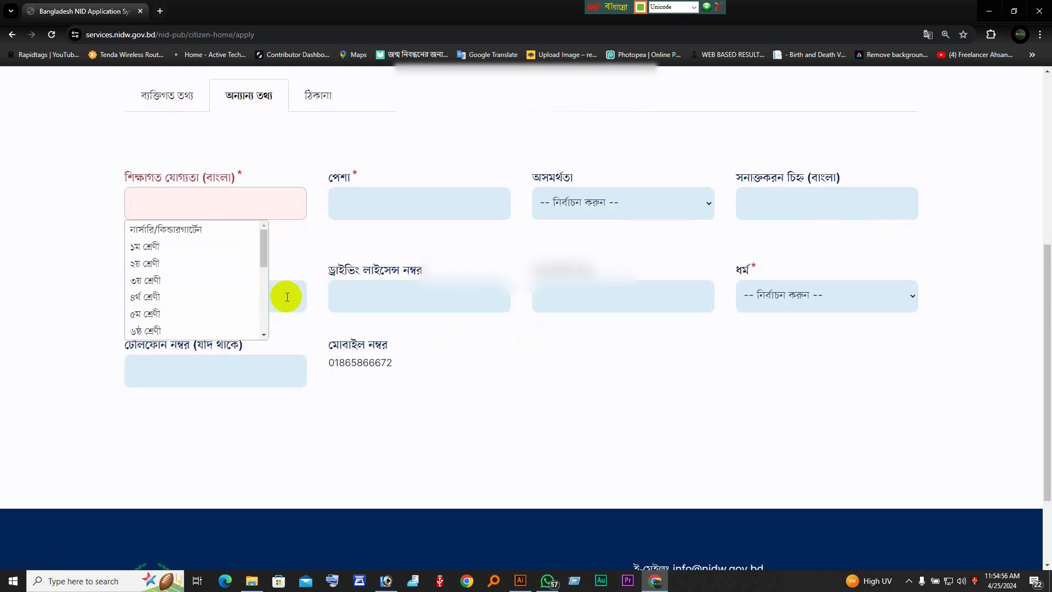
scroll(296, 306, up, 3)
scroll(296, 383, down, 1)
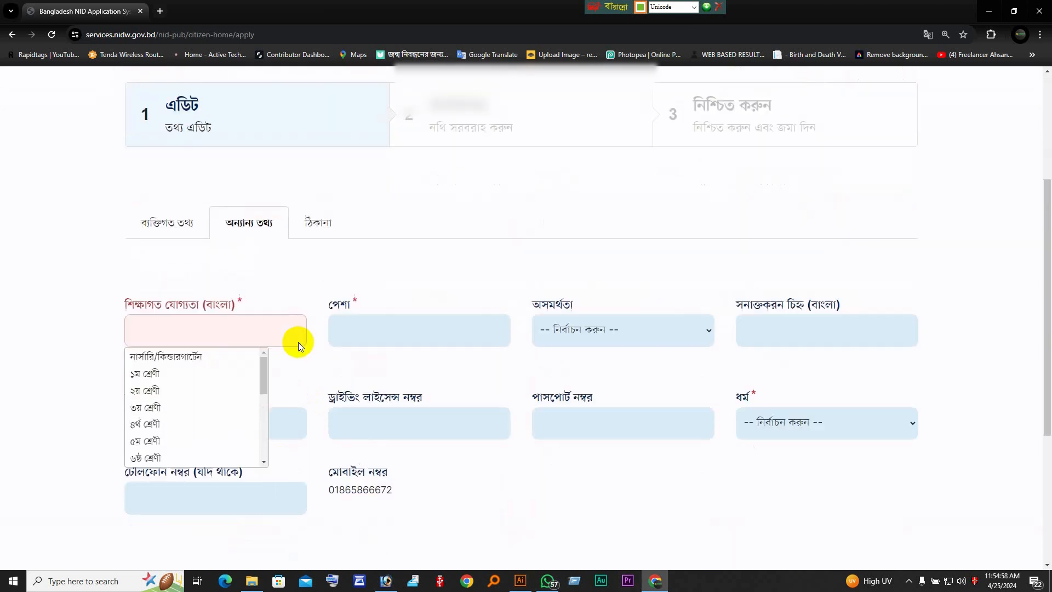
scroll(169, 355, down, 2)
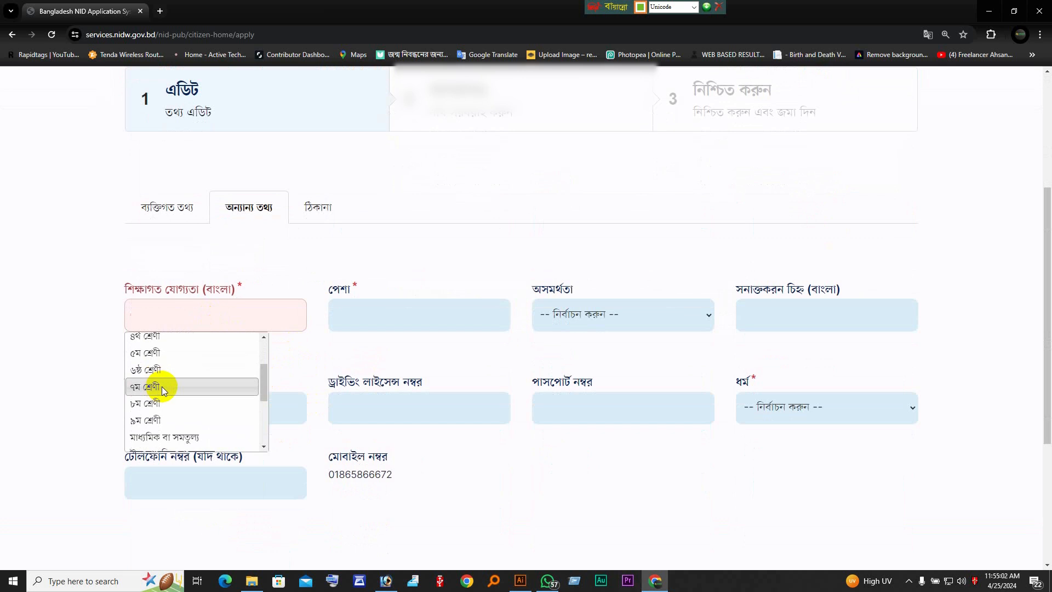
scroll(175, 386, down, 2)
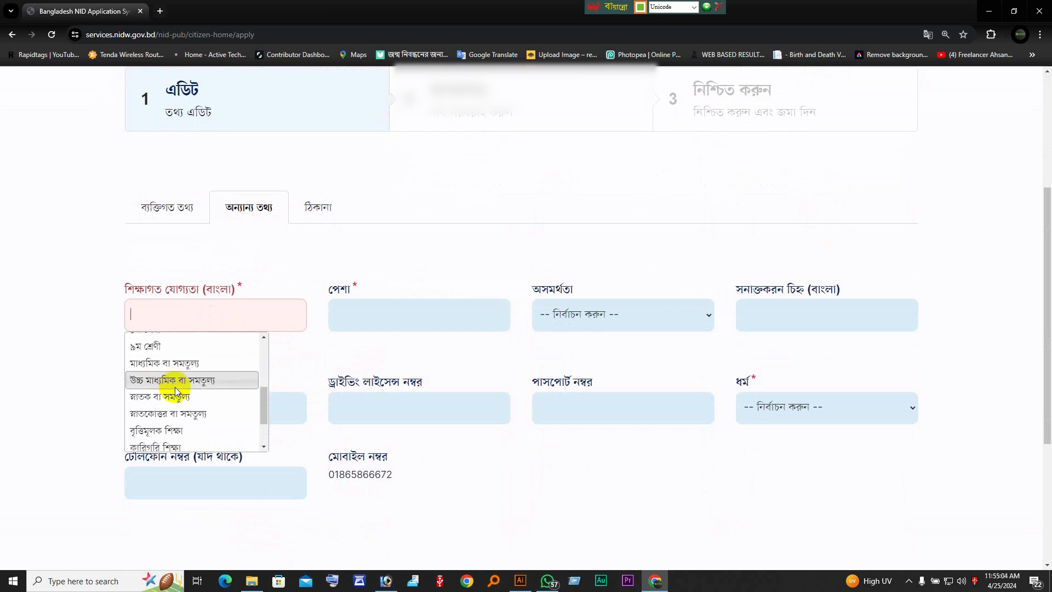
scroll(157, 415, up, 2)
scroll(155, 421, down, 2)
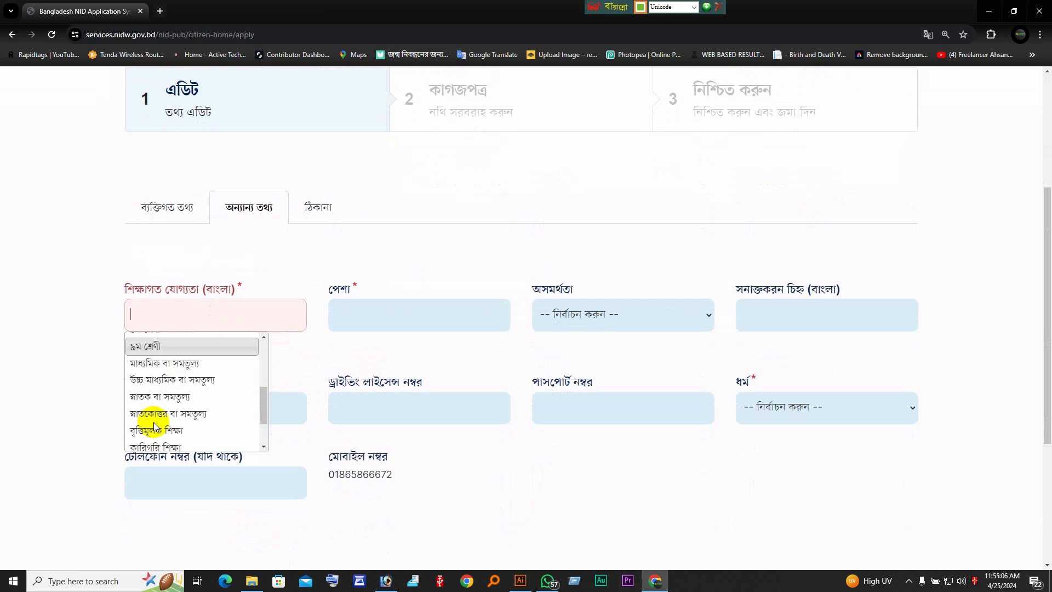
click(164, 363)
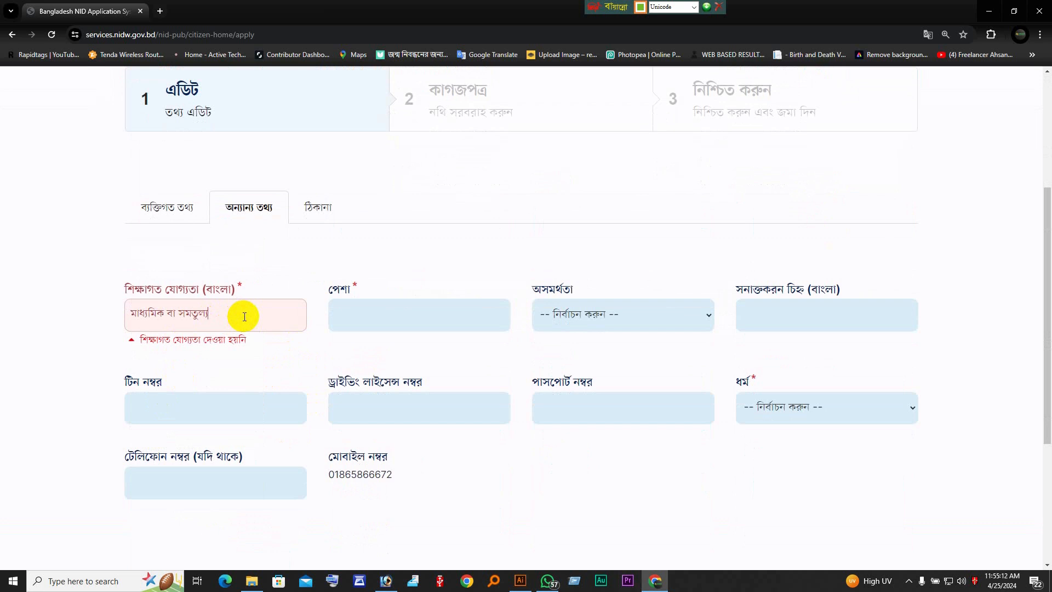
Set occupation to গৃহিনী and religion to ইসলাম, then recheck the occupation entry.
click(391, 317)
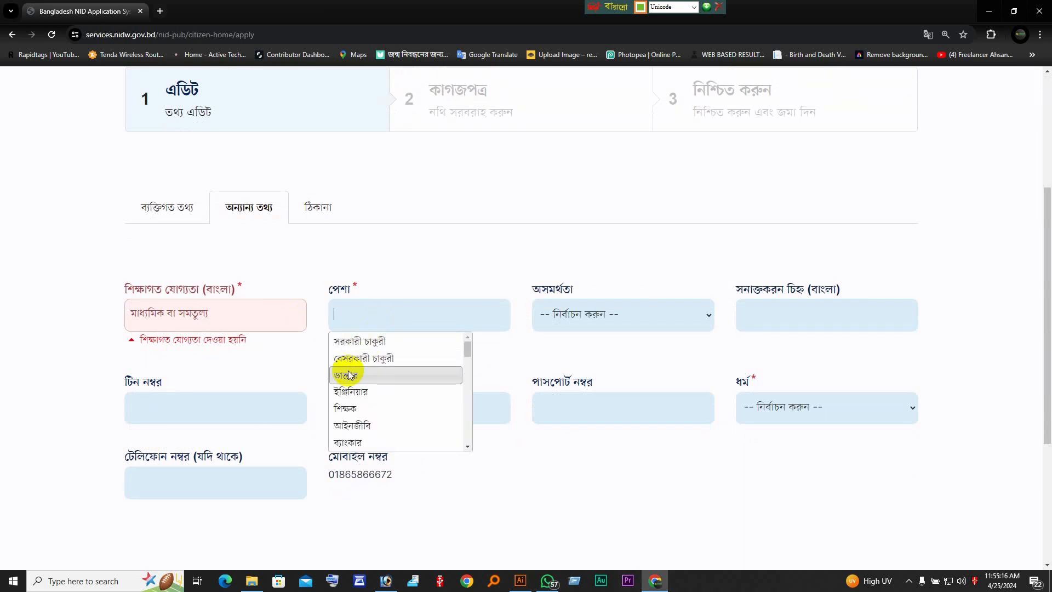
scroll(351, 384, down, 1)
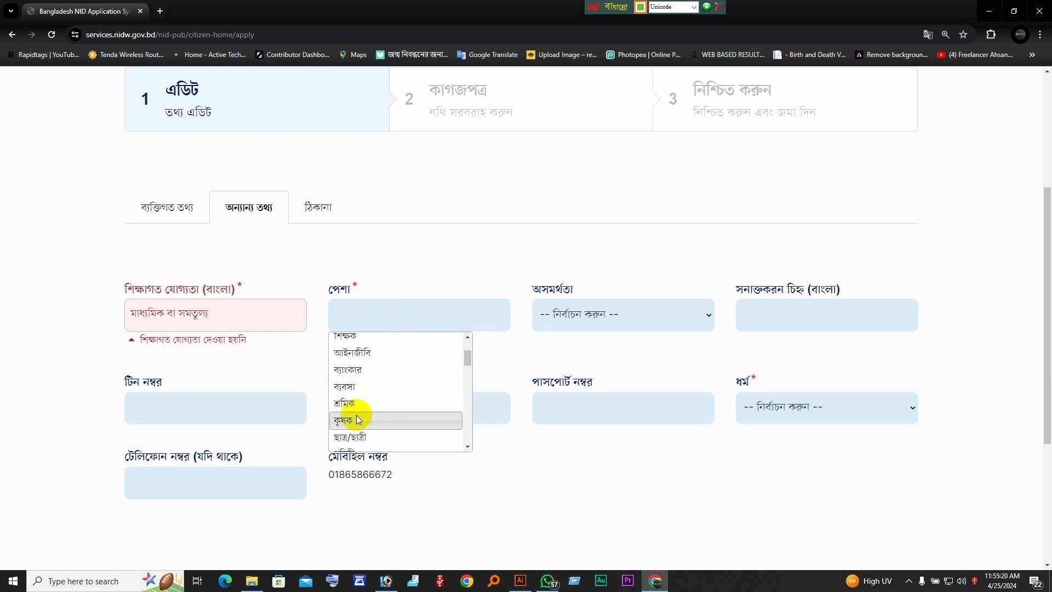
scroll(356, 434, down, 1)
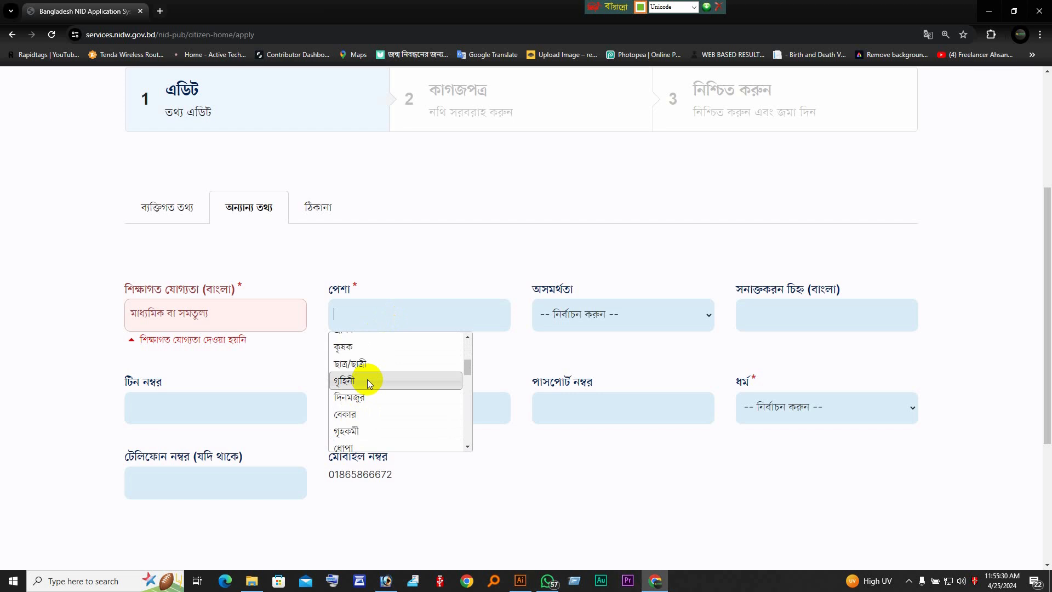
click(369, 382)
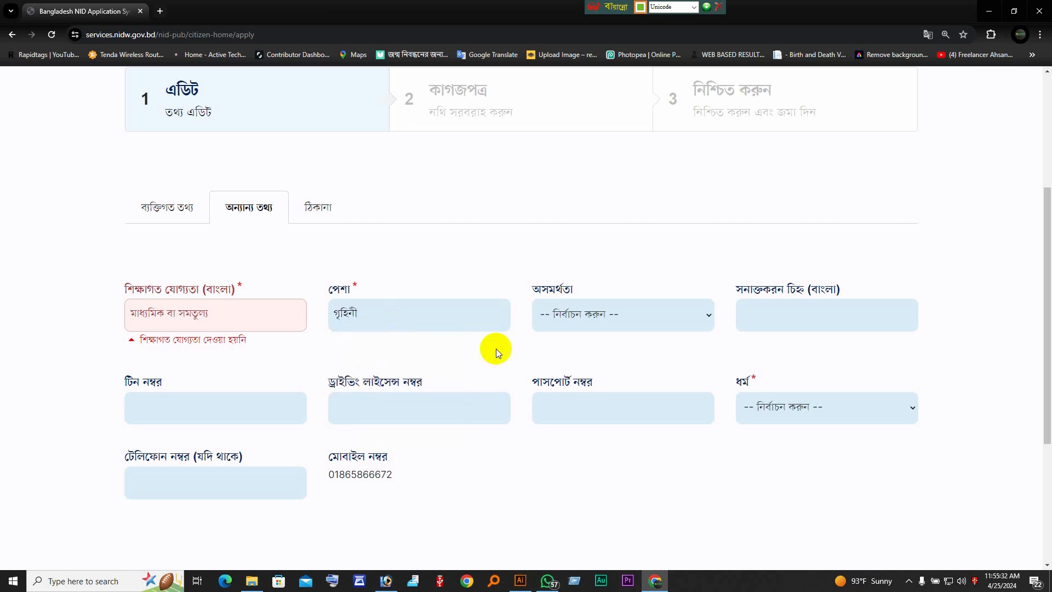
click(781, 412)
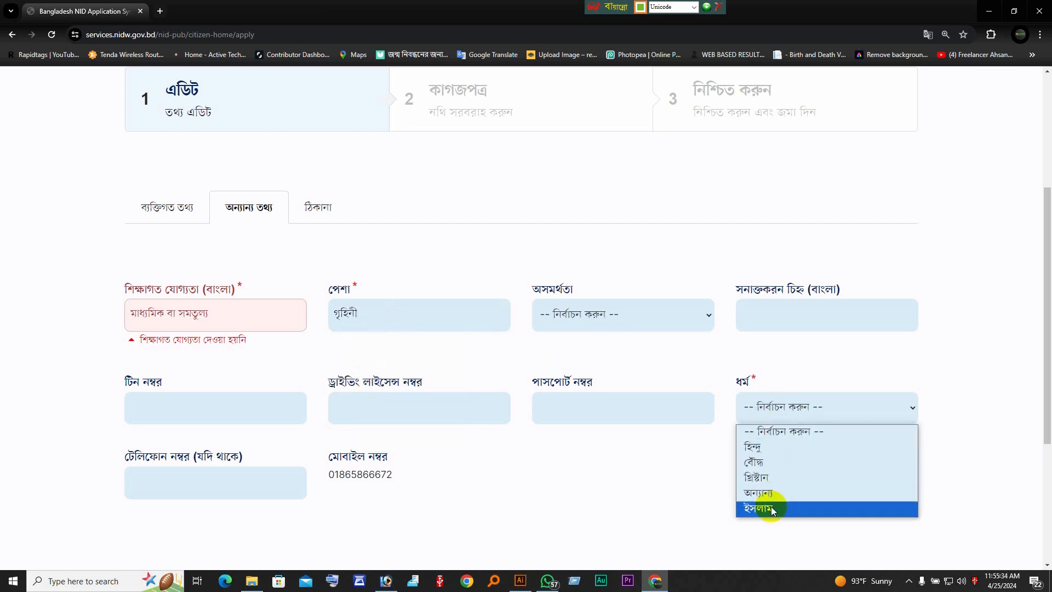
click(773, 511)
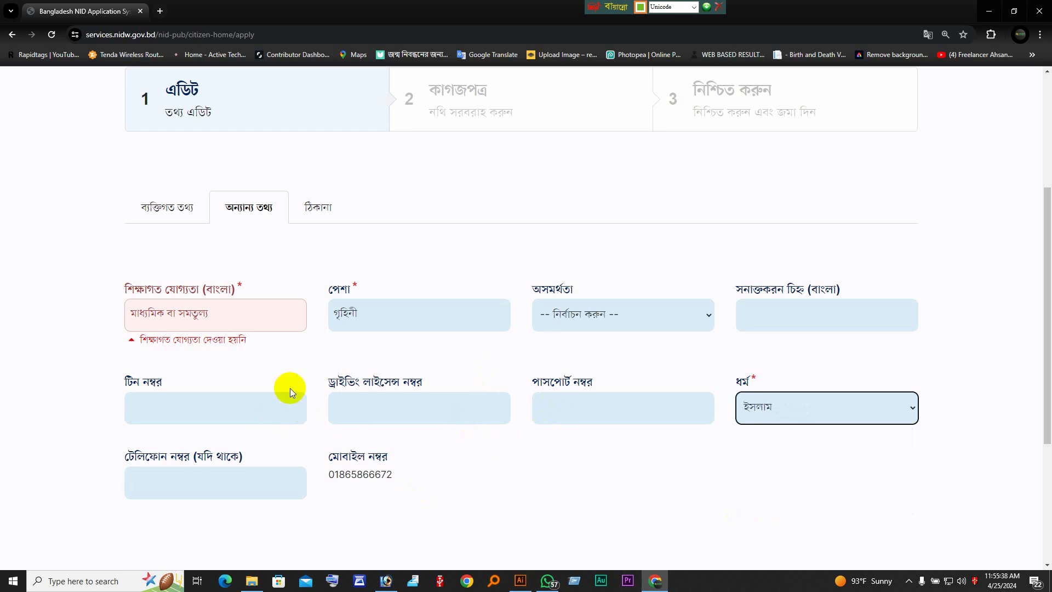
click(375, 314)
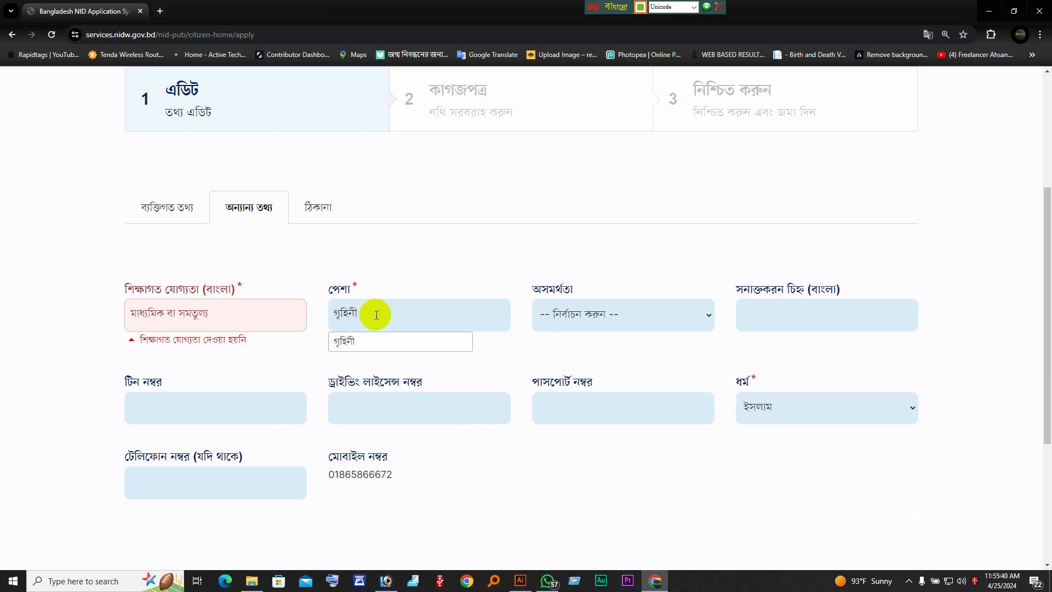
double_click(376, 315)
click(479, 325)
scroll(839, 308, up, 4)
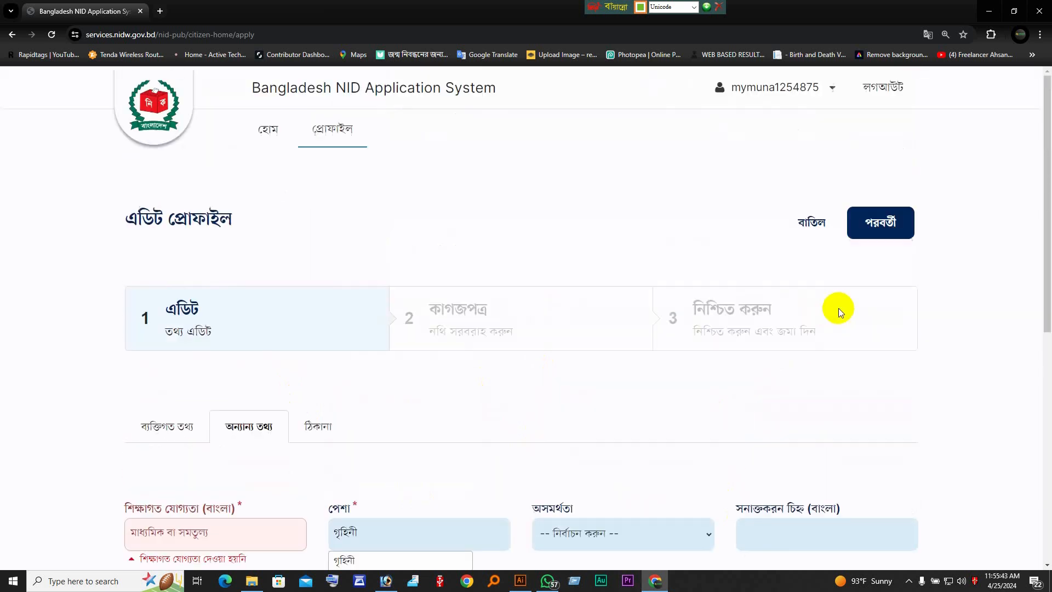
On the address step, choose country Bangladesh and mark the present address as voter address.
click(880, 227)
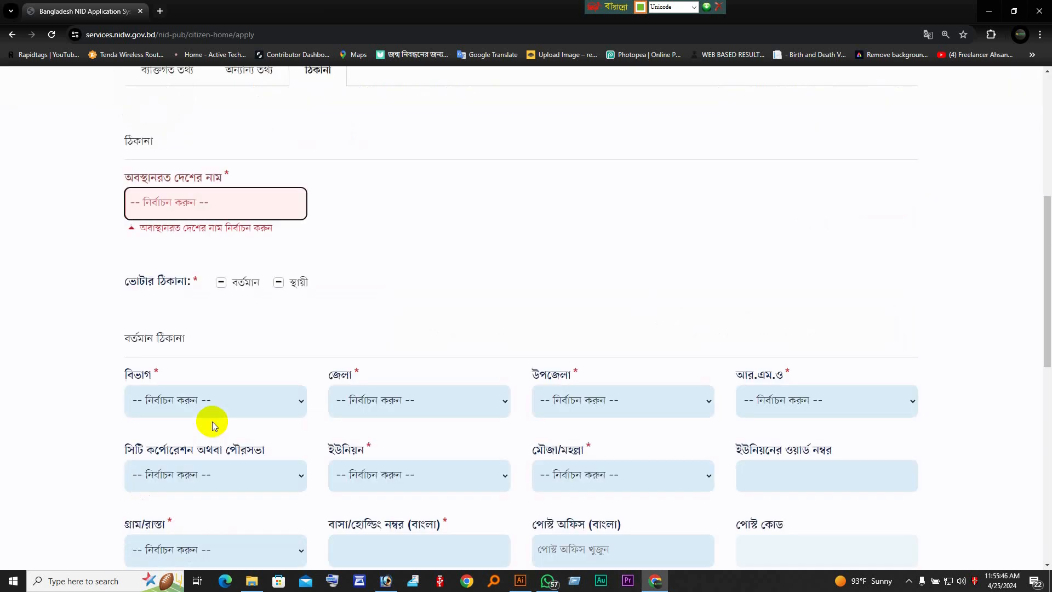
click(203, 209)
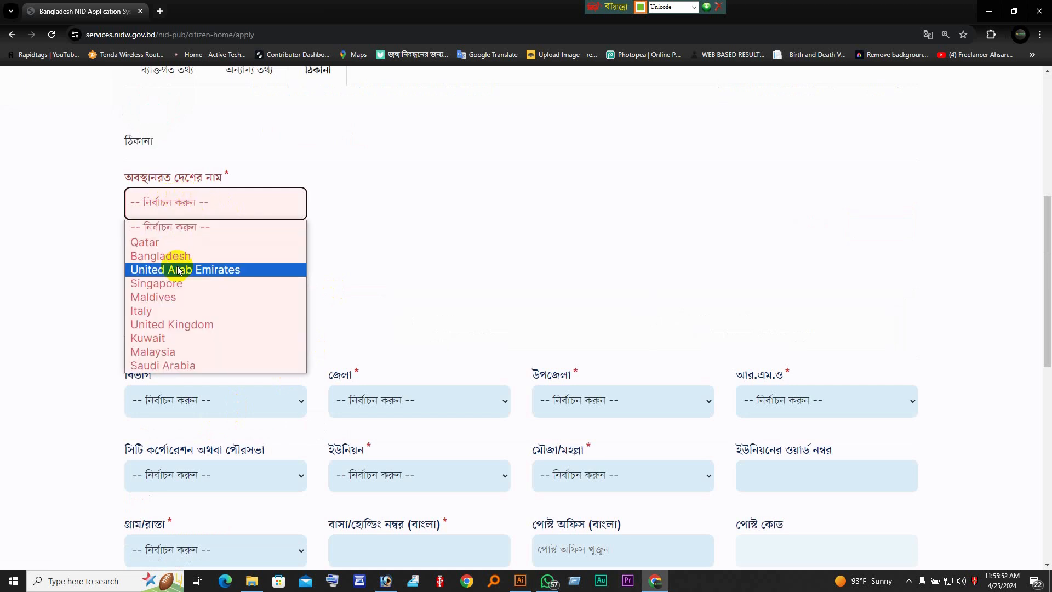
click(178, 265)
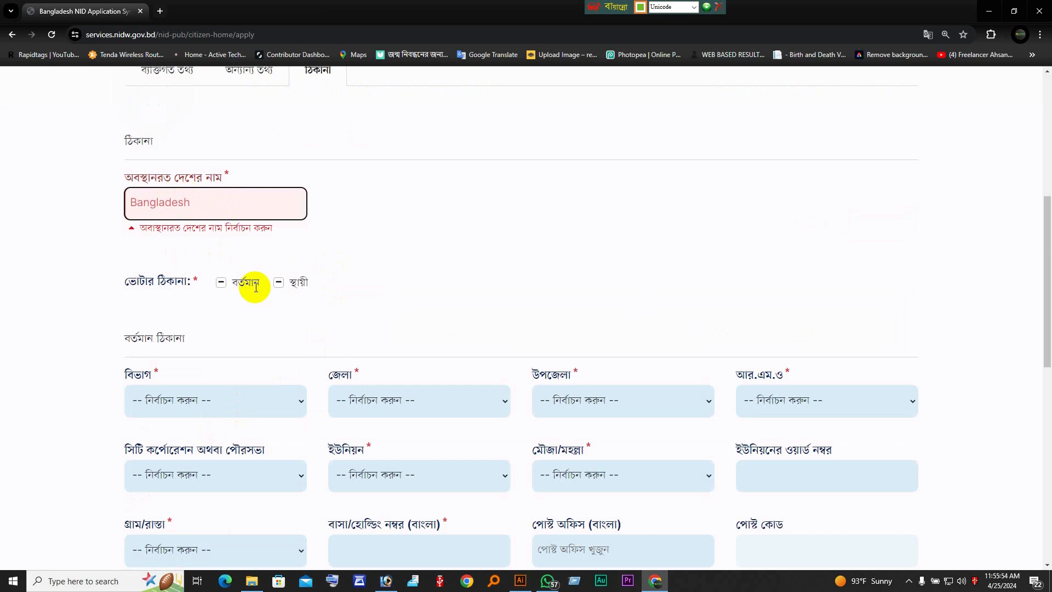
click(221, 284)
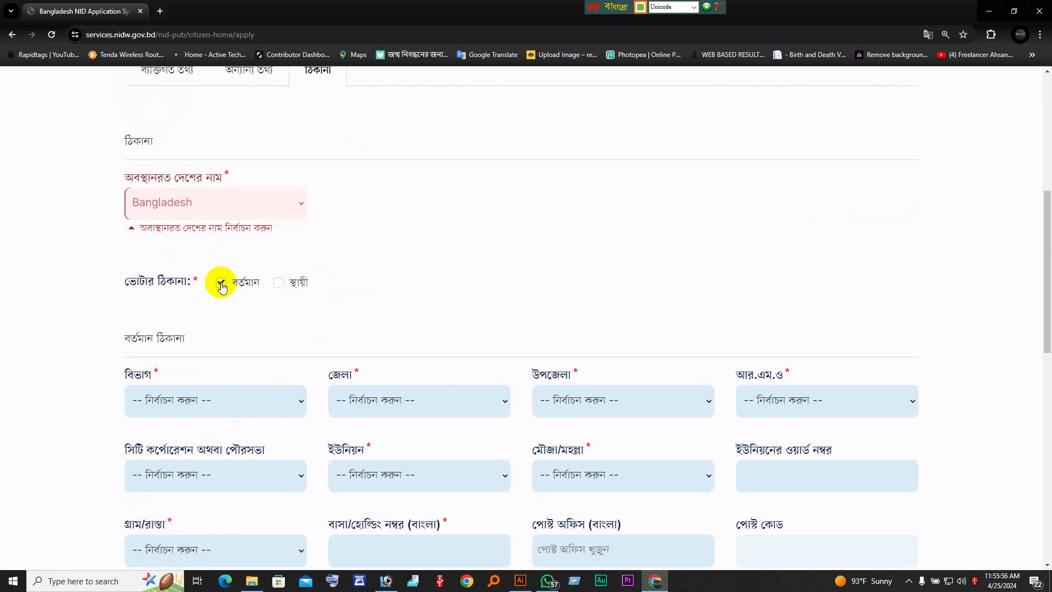
scroll(230, 287, down, 3)
scroll(141, 235, down, 1)
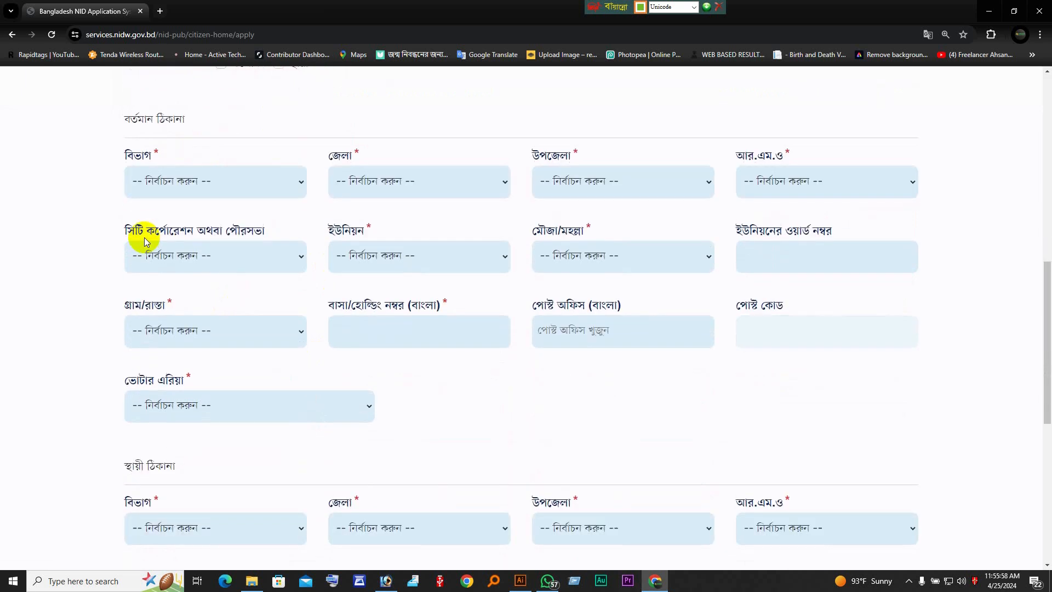
Set division চট্টগ্রাম, district কক্সবাজার, upazila টেকনাফ and area type পল্লী.
click(189, 180)
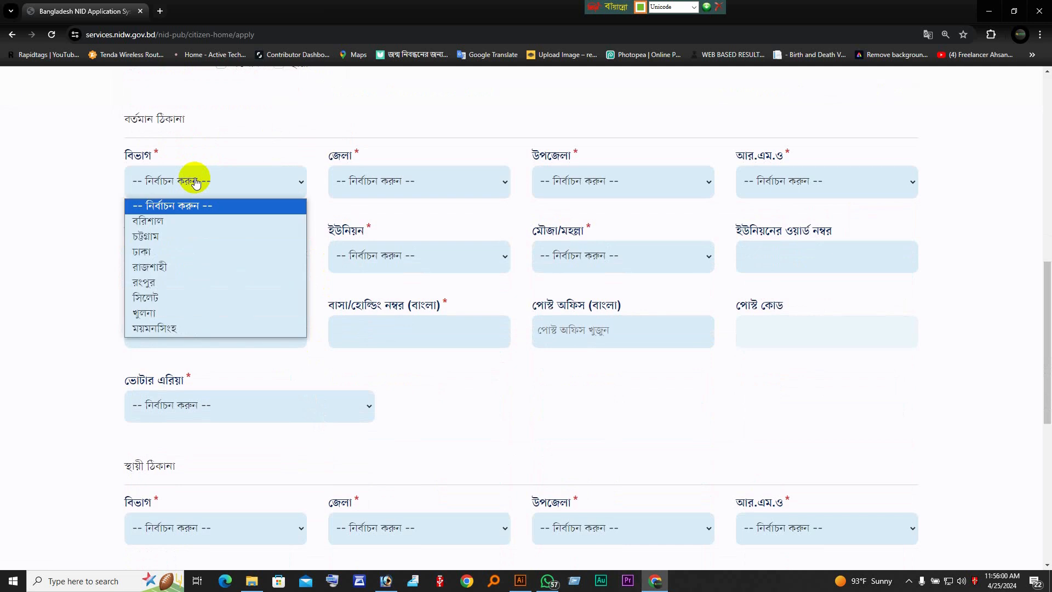
click(171, 237)
click(366, 179)
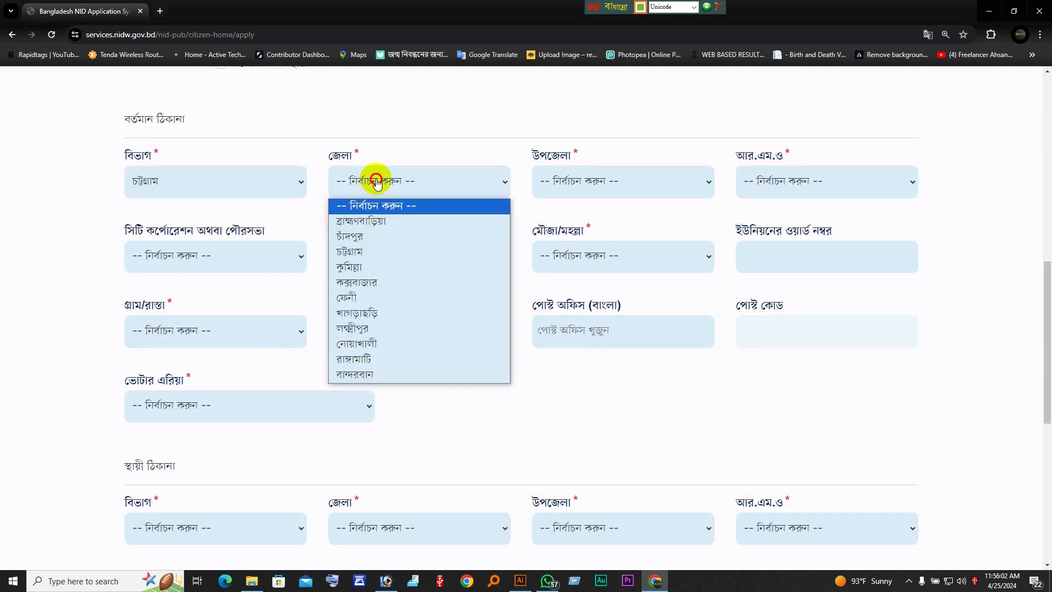
click(368, 282)
click(589, 180)
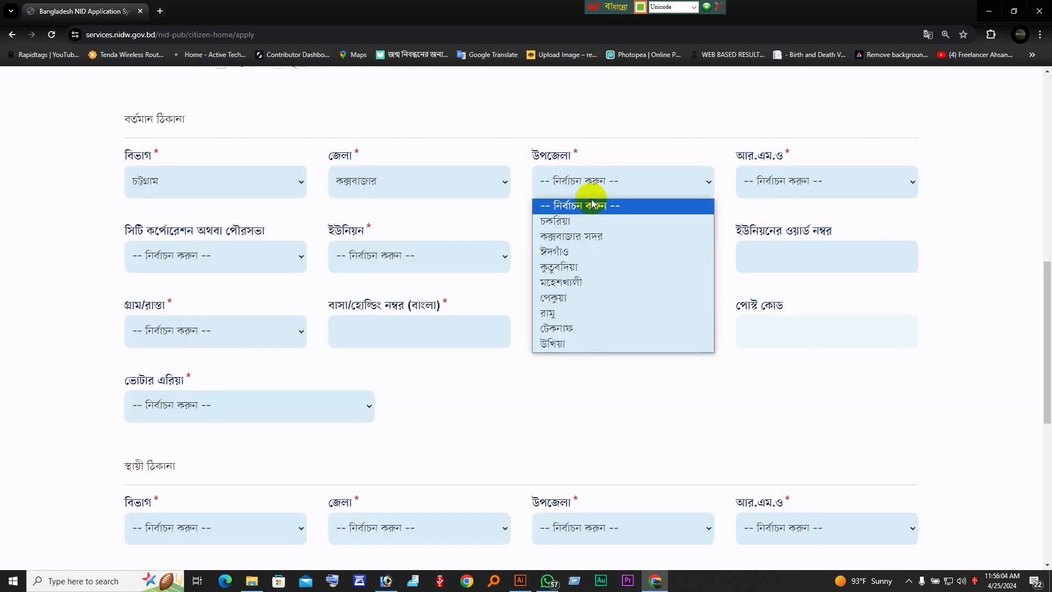
click(562, 329)
click(804, 180)
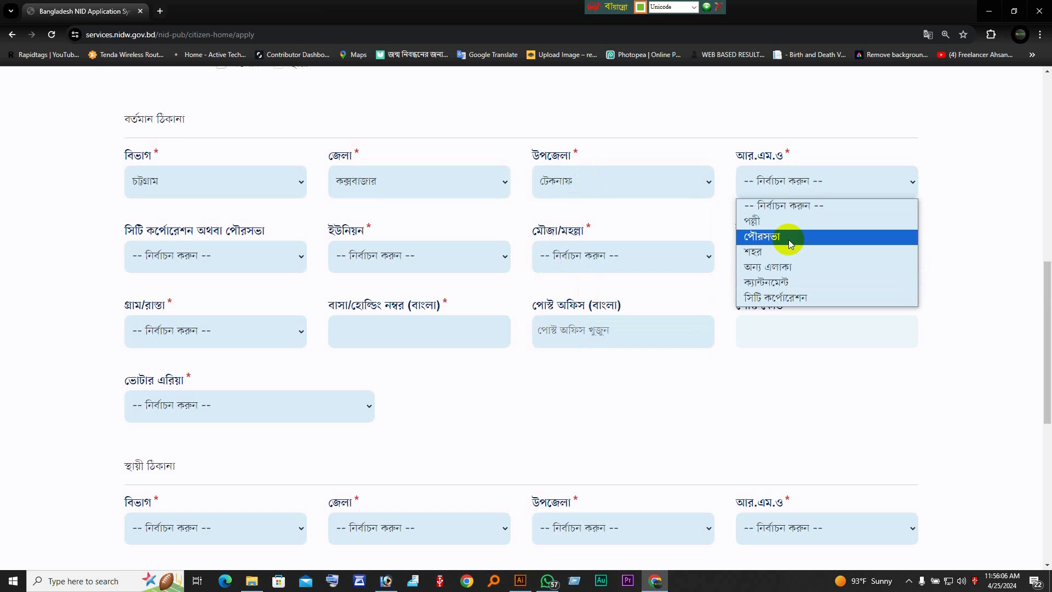
click(777, 224)
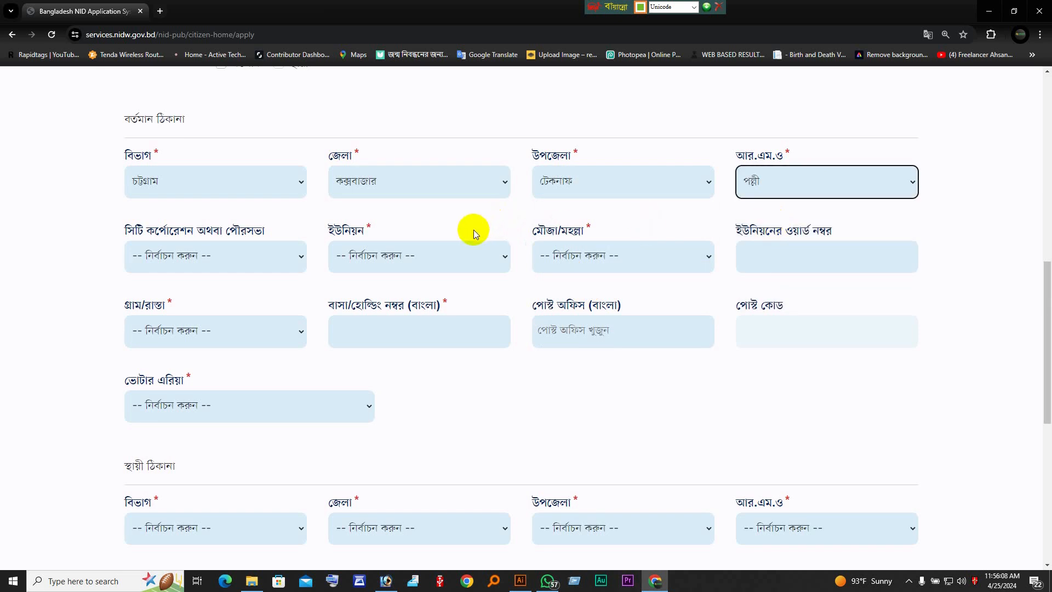
Set union to হোয়াইক্যং and mouza/mohalla to অন্যান্য.
click(438, 254)
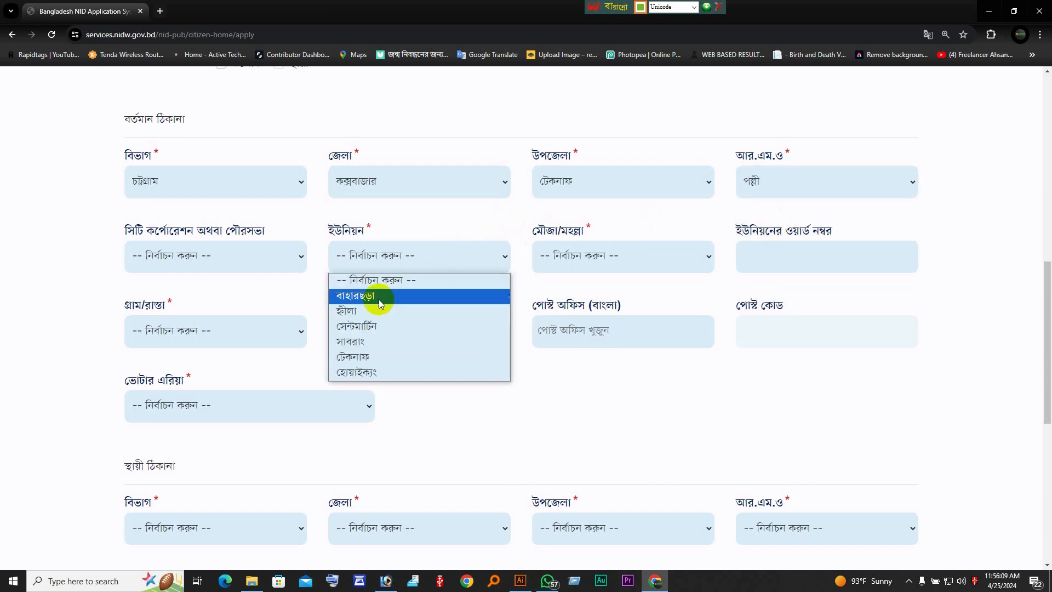
click(362, 371)
click(561, 255)
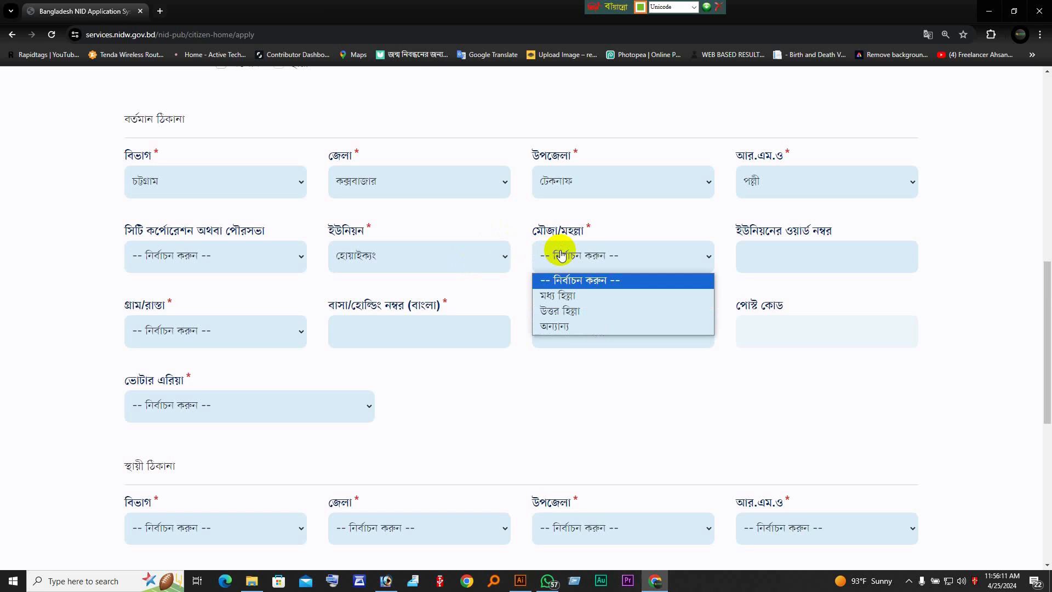
click(570, 326)
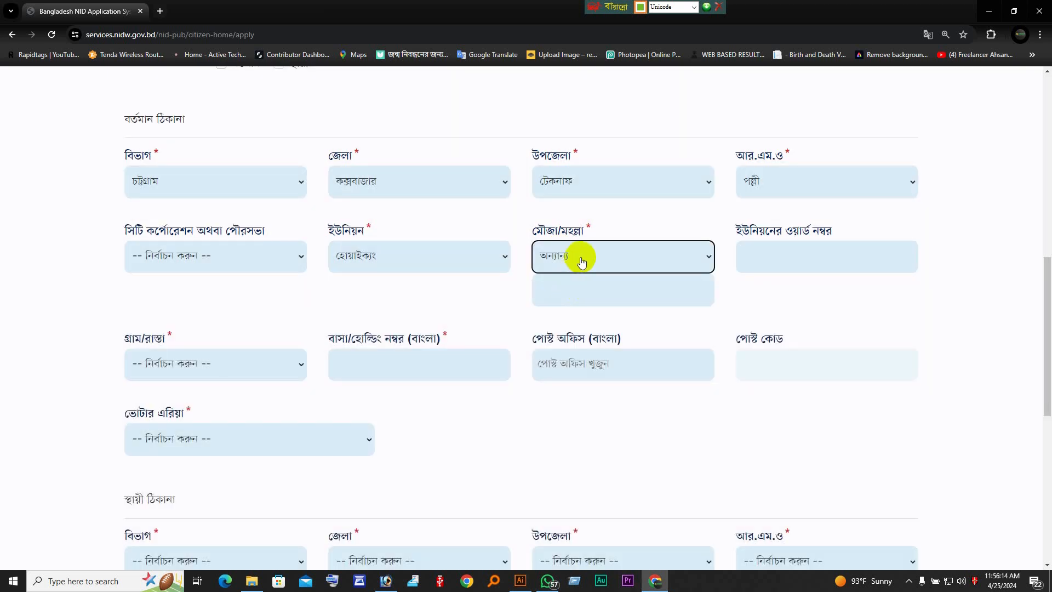
click(578, 258)
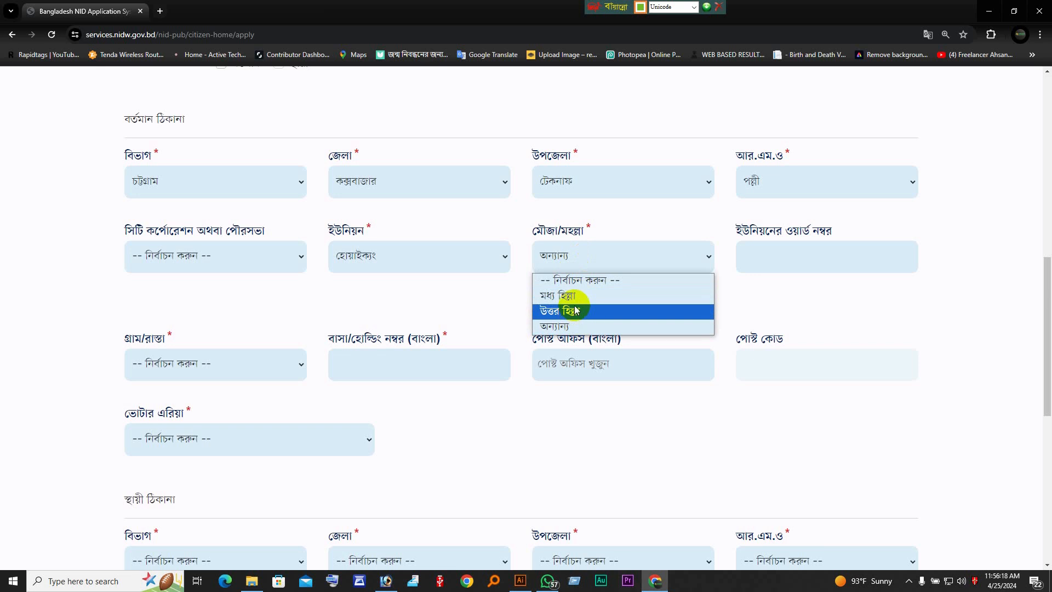
click(576, 325)
Type the custom mouza name and set the union ward number to 05.
click(575, 290)
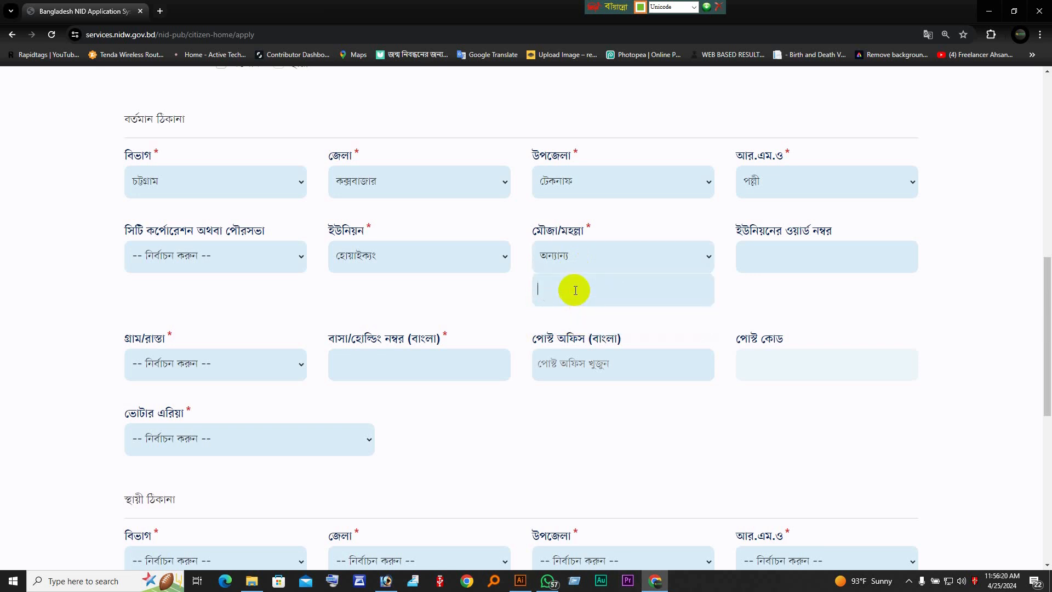
click(815, 252)
text(05)
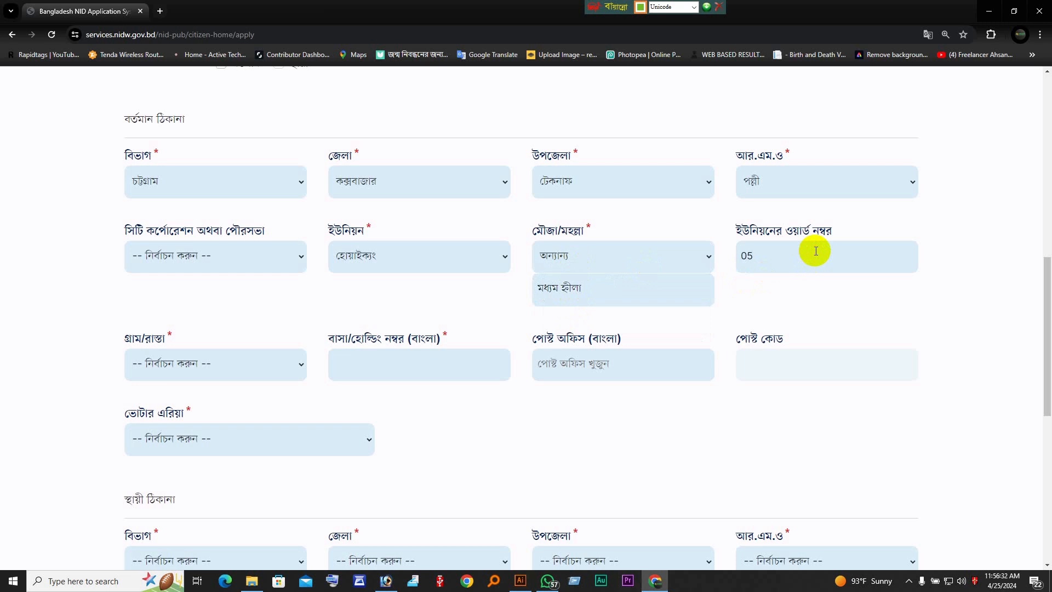
scroll(767, 263, down, 2)
scroll(564, 216, up, 1)
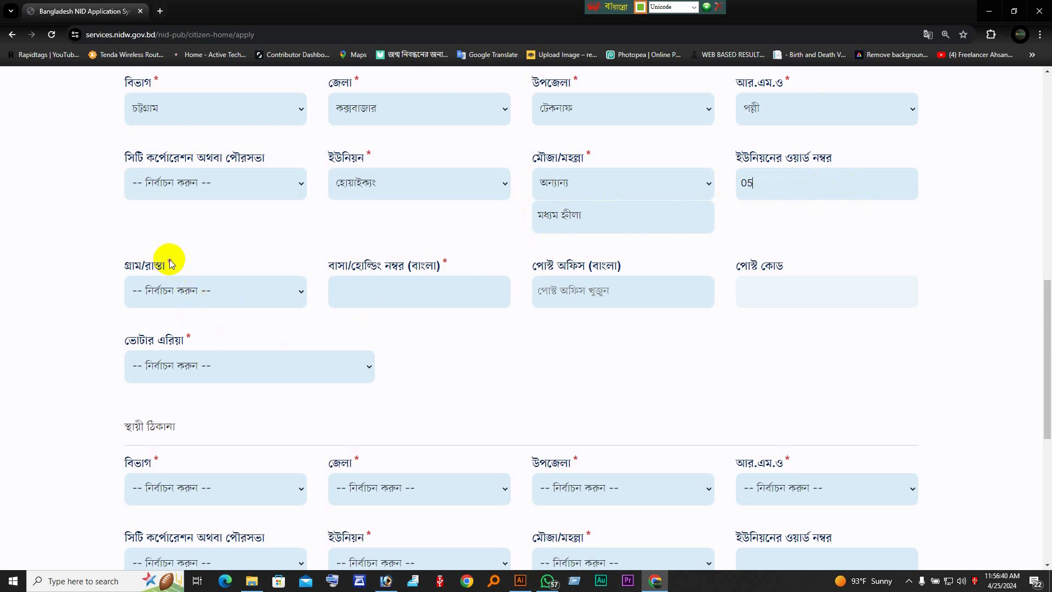
Set village/road to অন্যান্য with the custom village name, and enter the holding number.
click(175, 294)
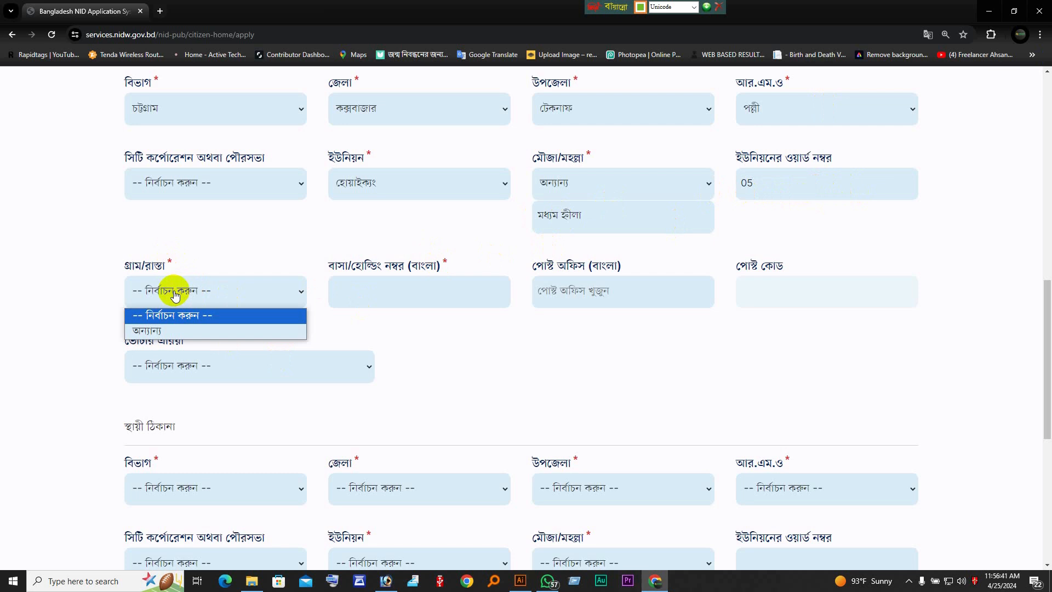
click(171, 331)
click(188, 325)
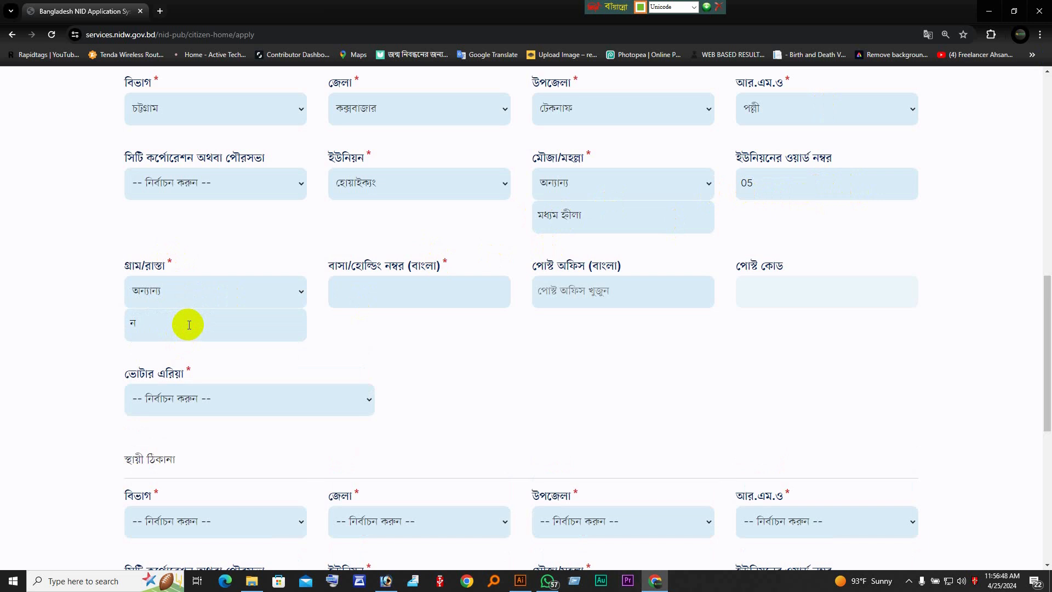
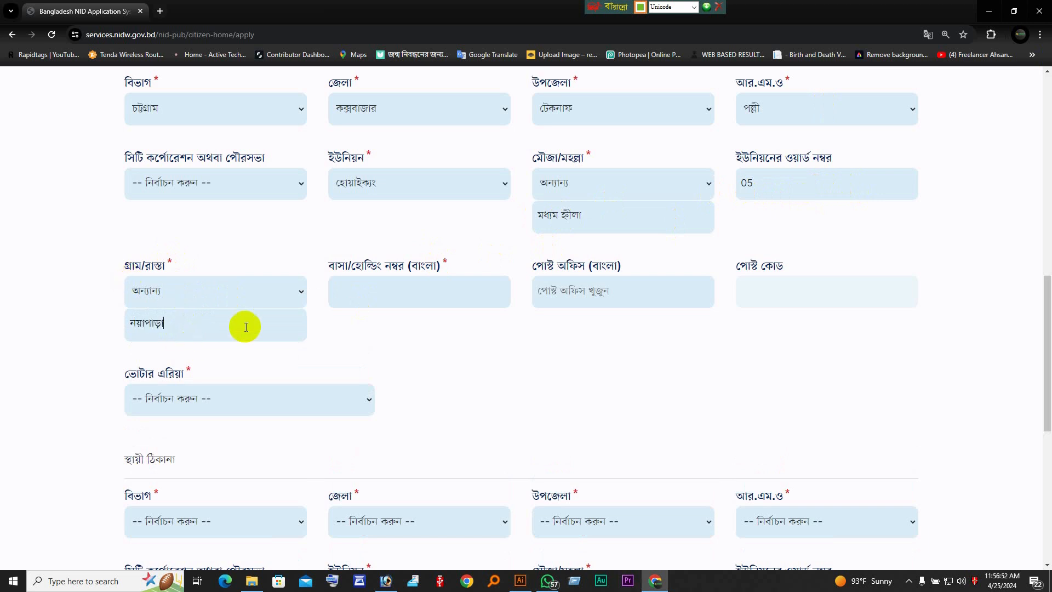
click(362, 291)
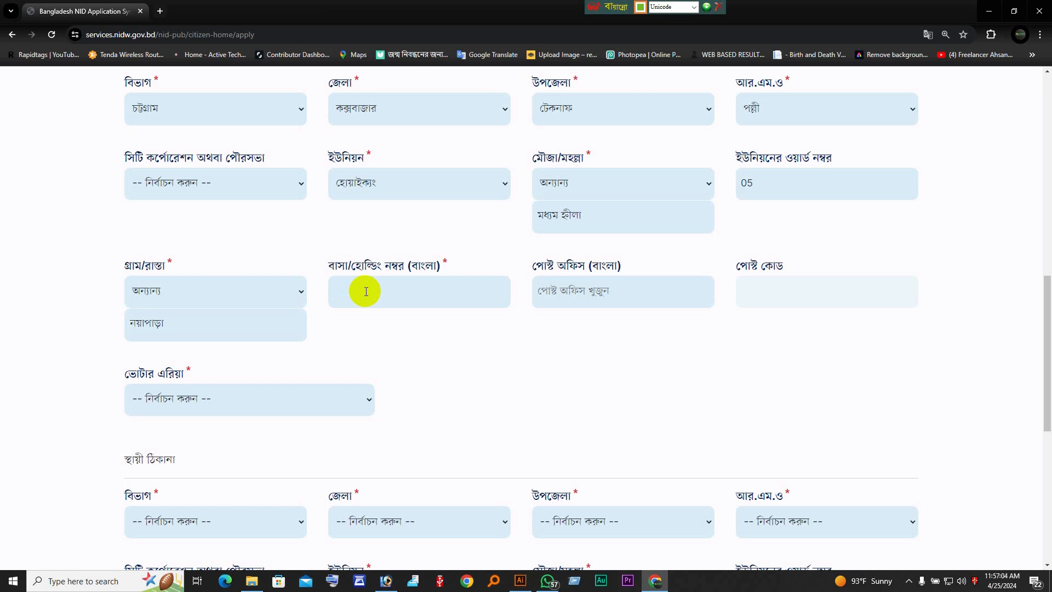
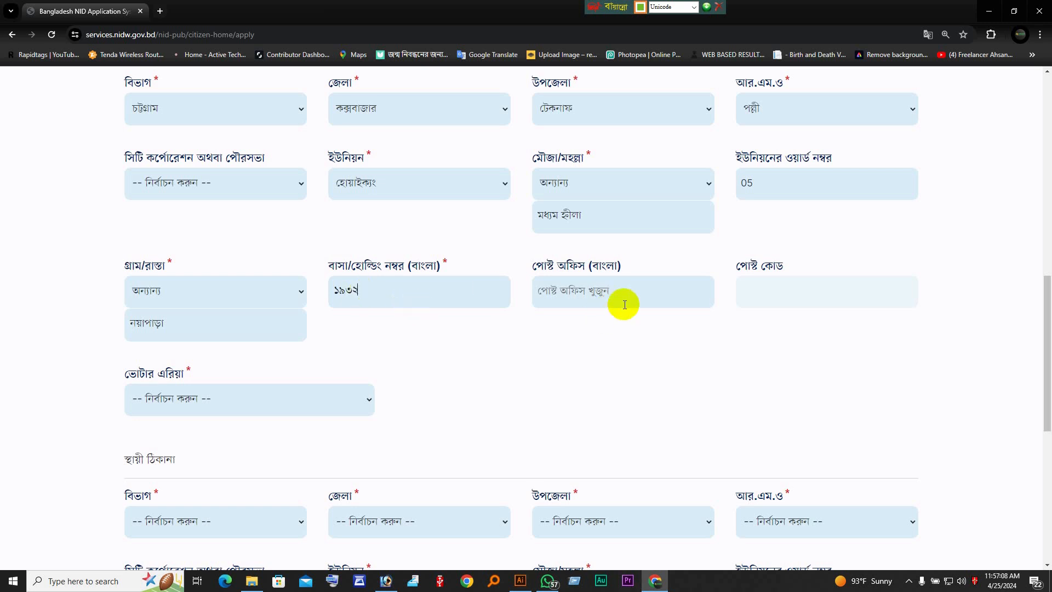
Browse the post office suggestions without selecting one.
click(608, 291)
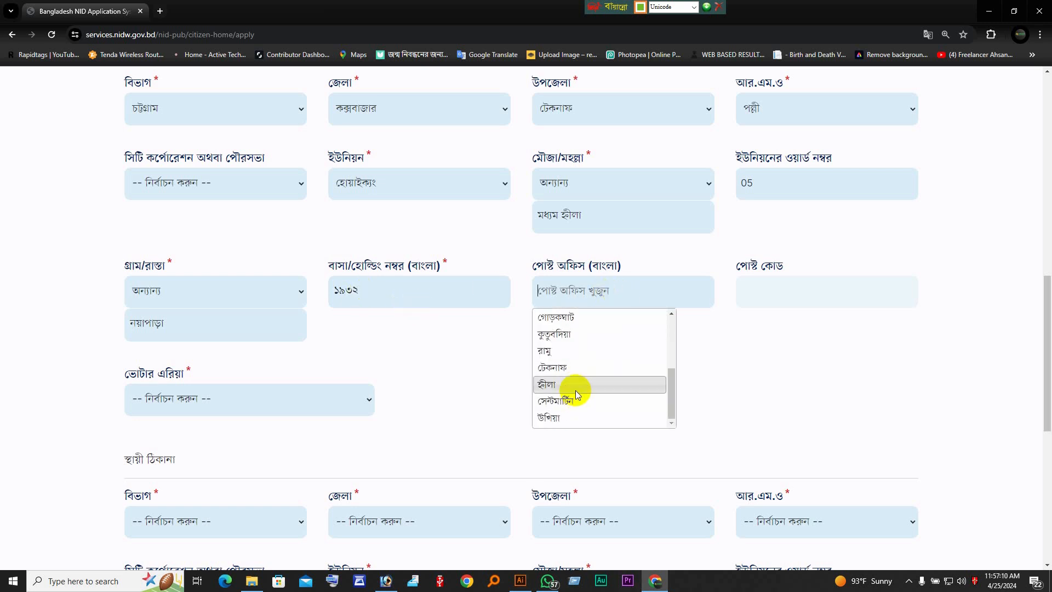
scroll(575, 390, down, 3)
scroll(559, 238, up, 3)
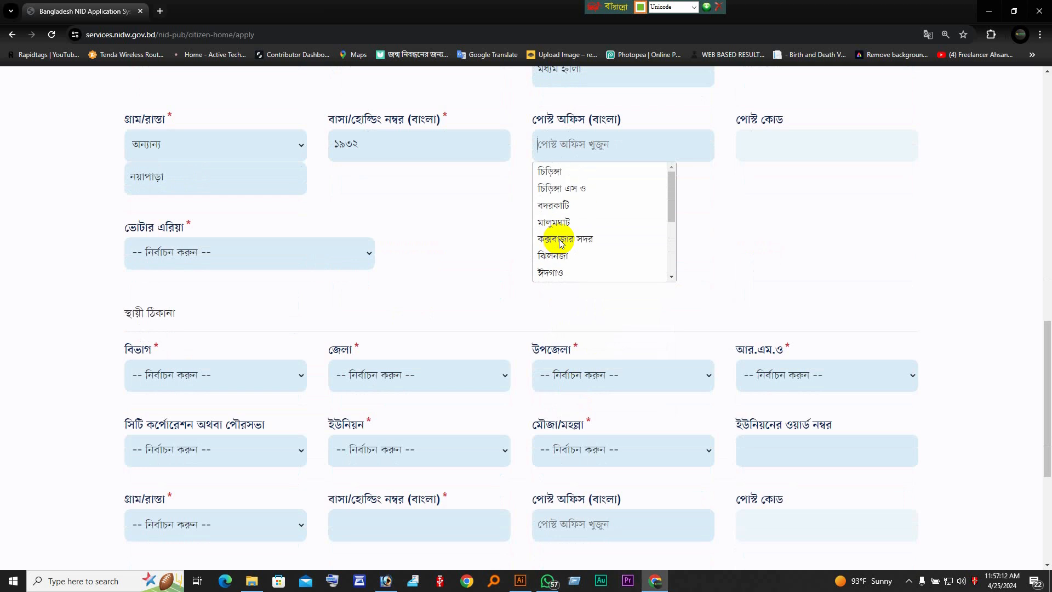
scroll(601, 212, up, 4)
scroll(584, 413, down, 1)
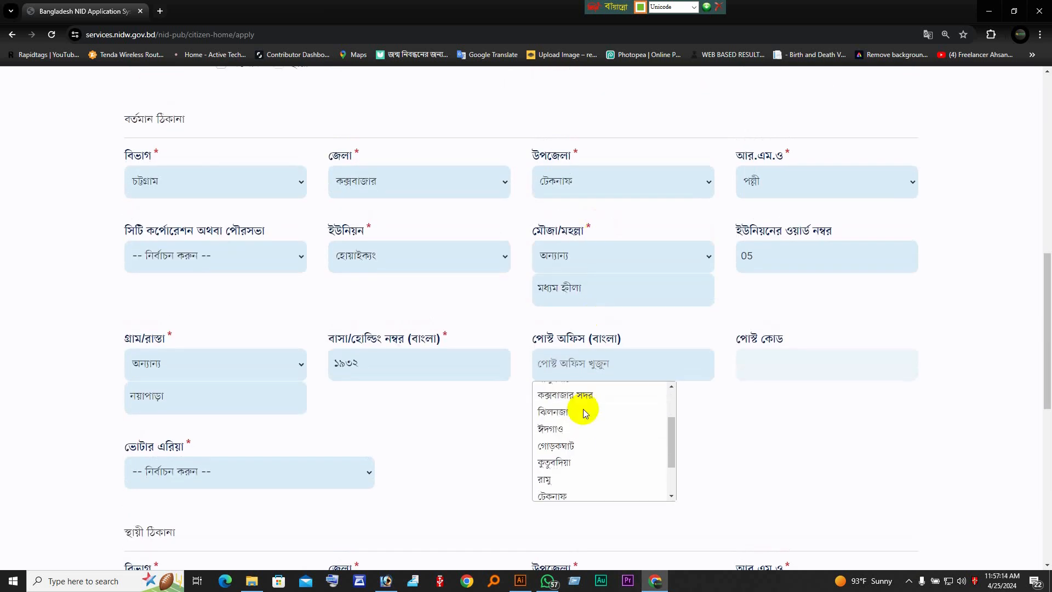
scroll(581, 416, down, 1)
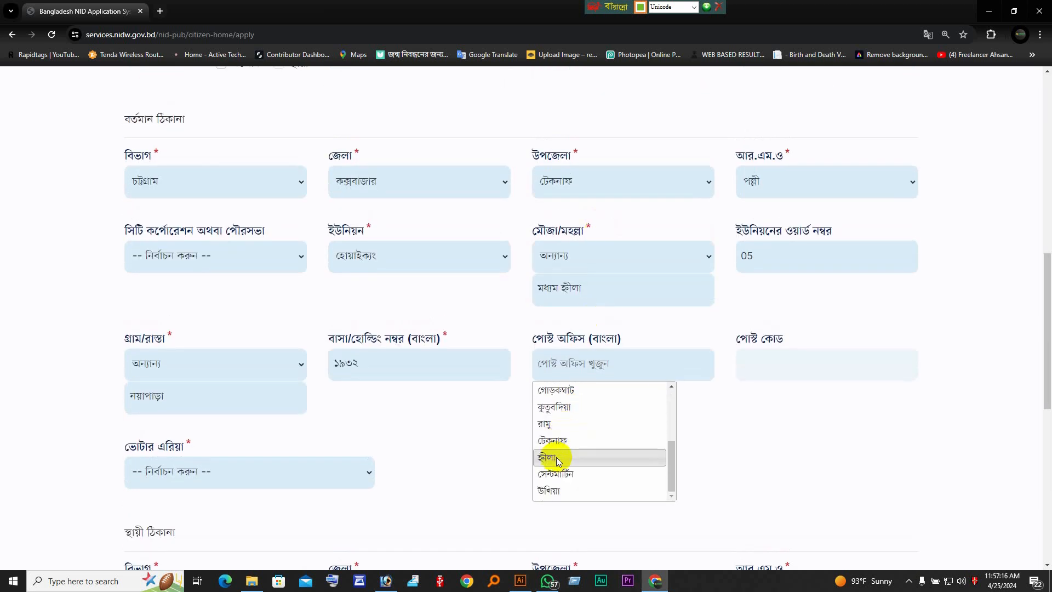
scroll(576, 449, up, 1)
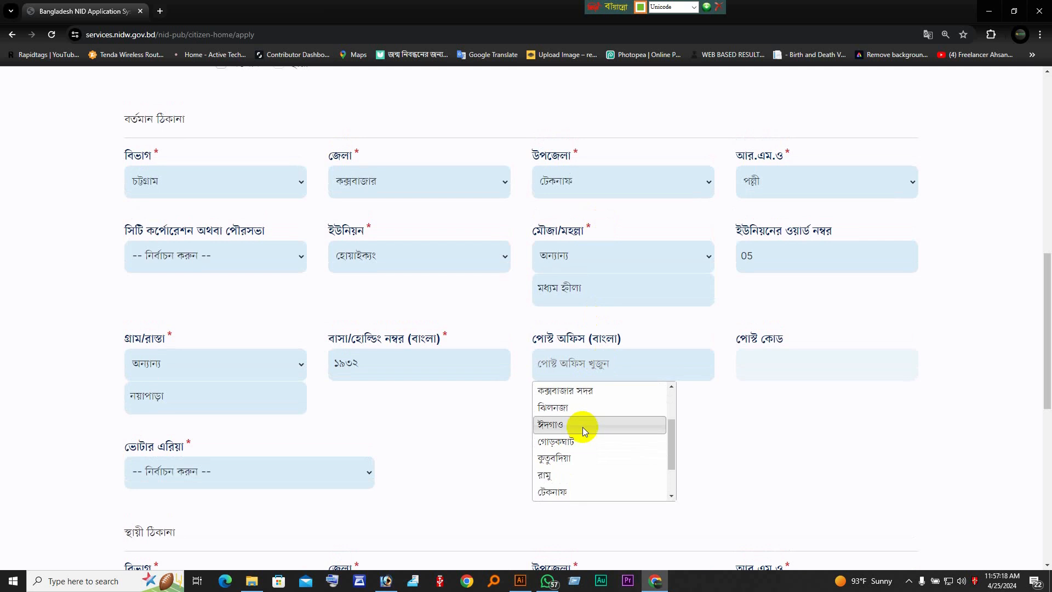
scroll(582, 432, down, 1)
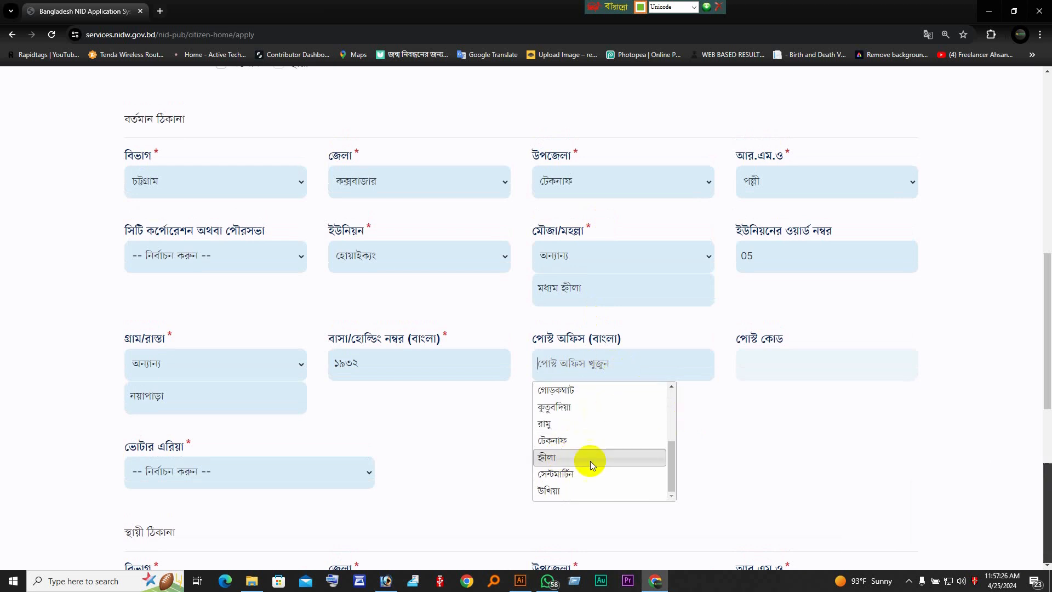
scroll(593, 445, up, 5)
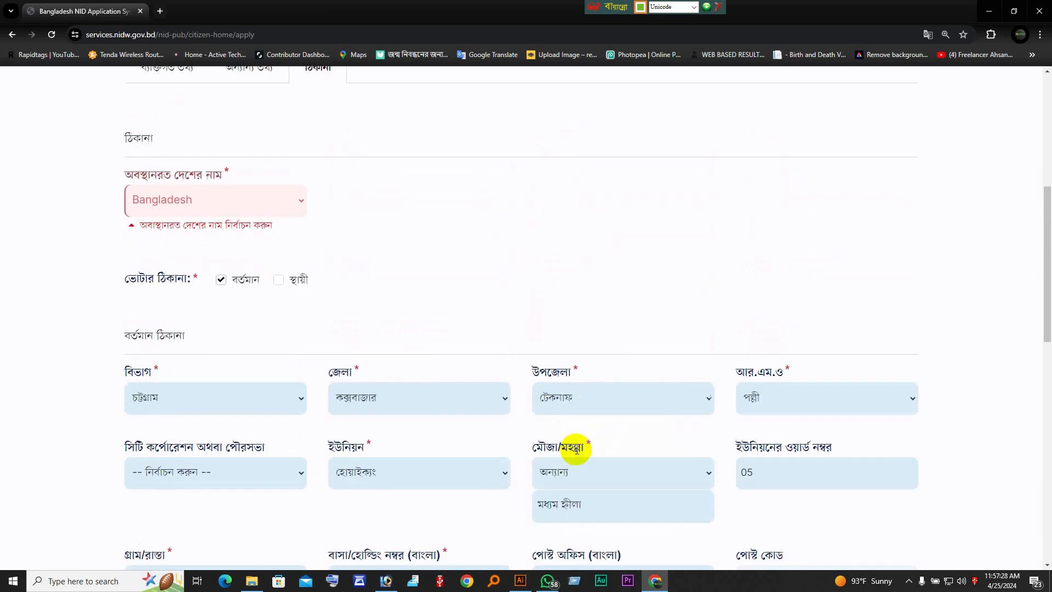
scroll(576, 449, up, 2)
scroll(585, 465, down, 5)
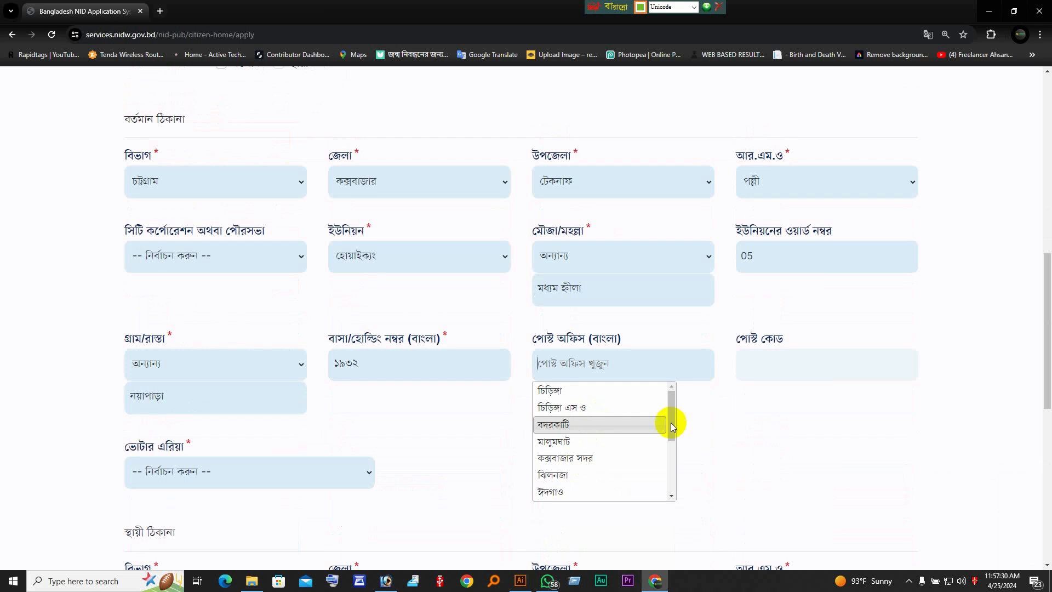
scroll(456, 399, down, 3)
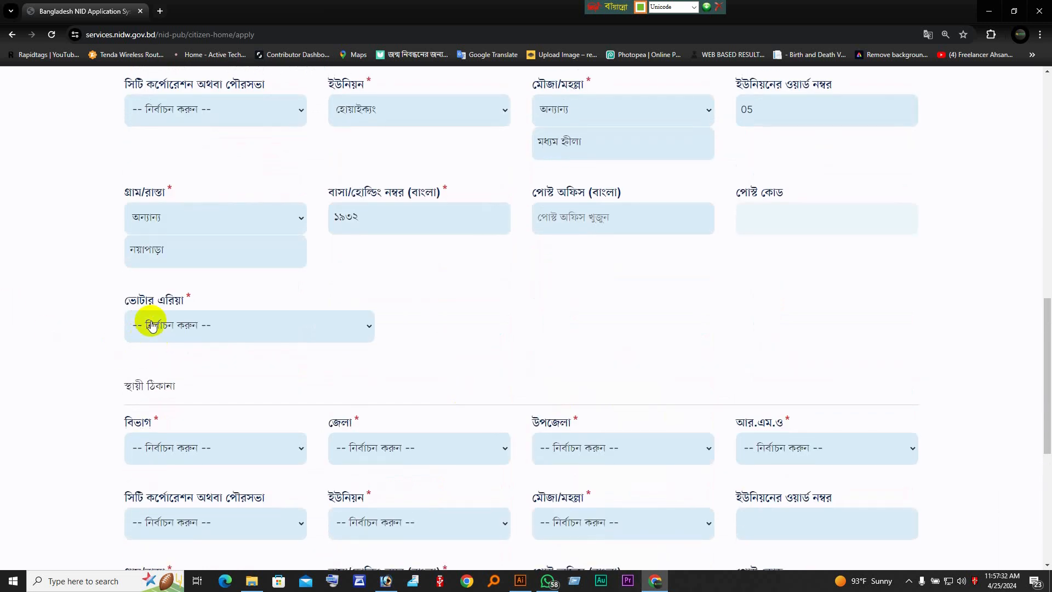
Choose নয়া পাড়া from the voter area list.
click(187, 326)
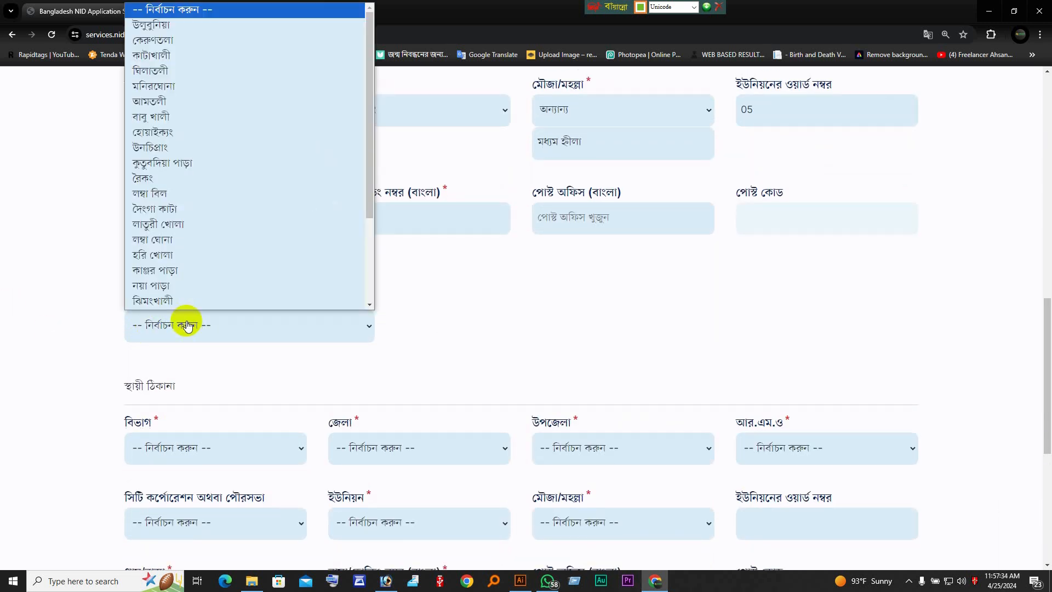
scroll(195, 124, down, 3)
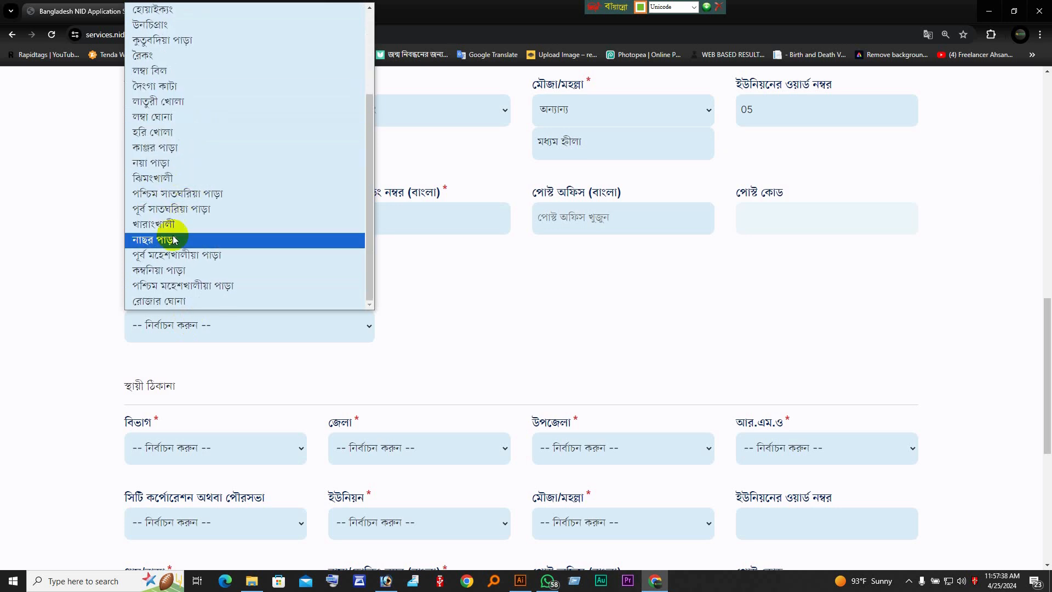
scroll(184, 160, up, 3)
scroll(184, 160, down, 3)
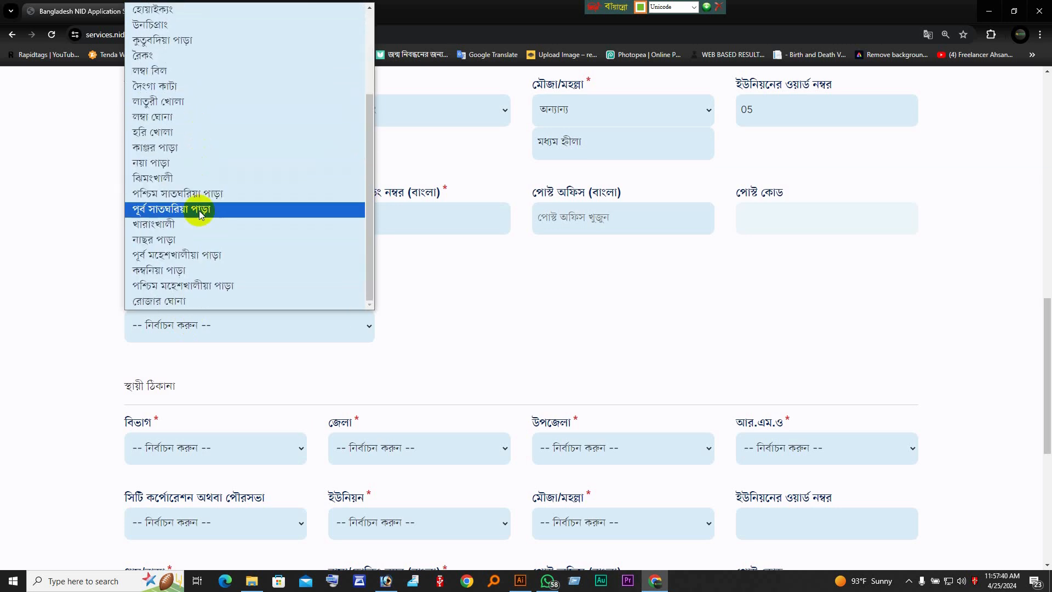
scroll(199, 178, up, 3)
scroll(189, 189, down, 3)
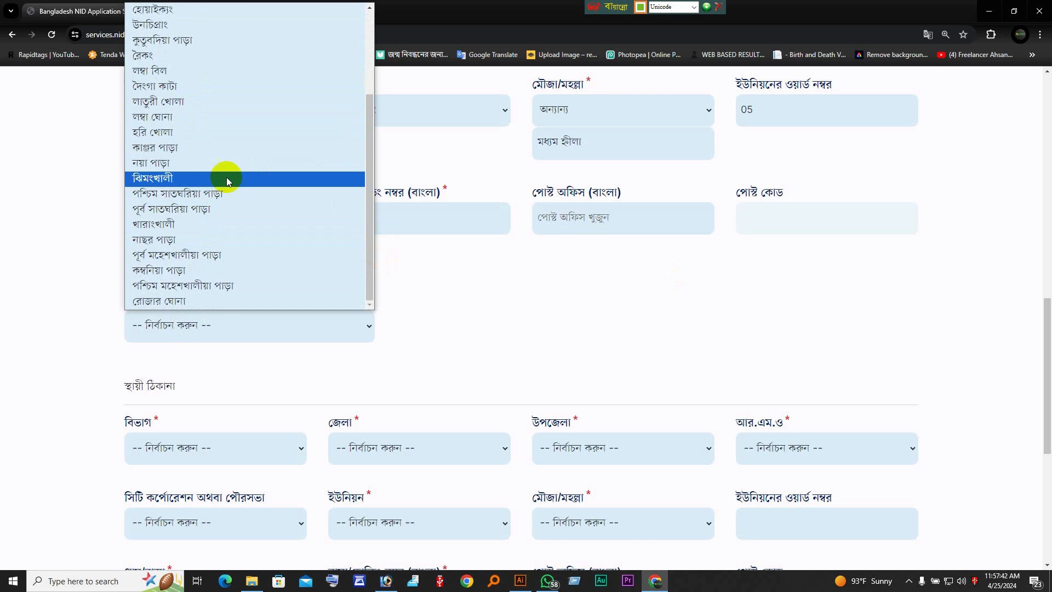
click(191, 165)
scroll(189, 166, down, 3)
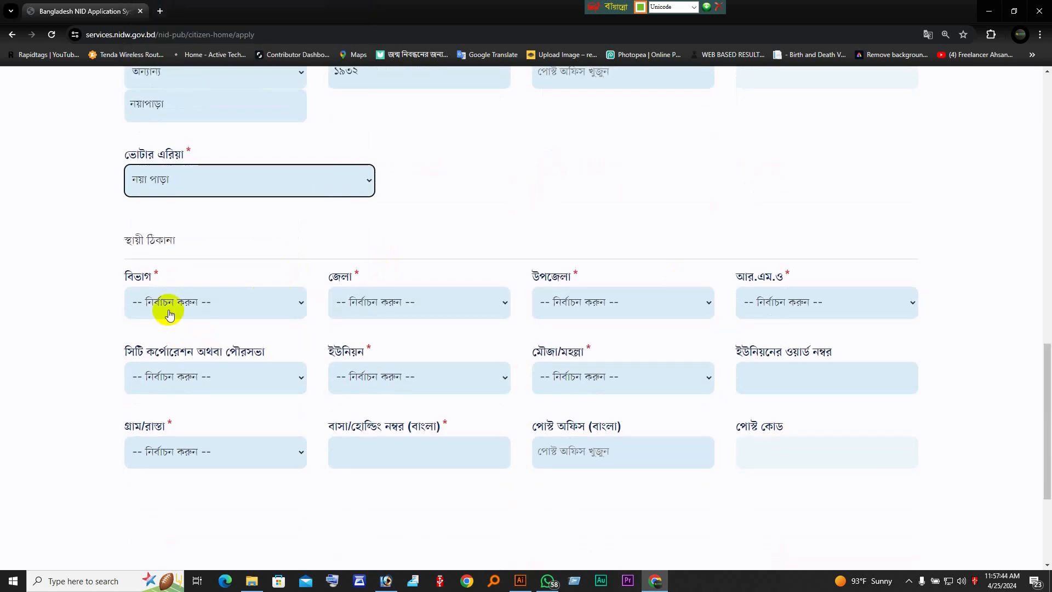
In স্থায়ী ঠিকানা, pick বিভাগ চট্টগ্রাম, জেলা কক্সবাজার and উপজেলা টেকনাফ.
scroll(153, 263, down, 3)
scroll(214, 179, up, 1)
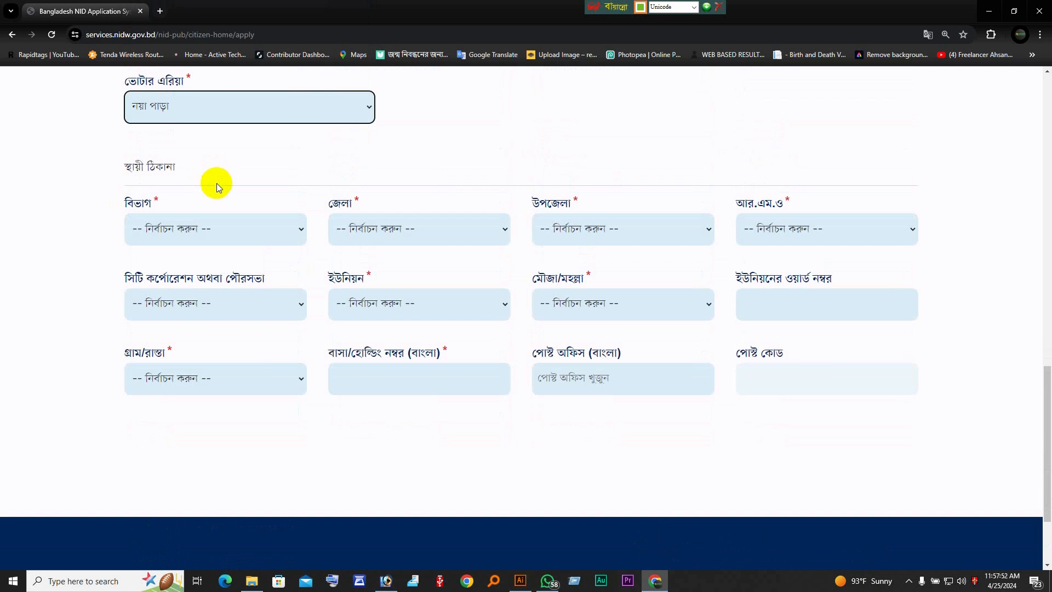
click(192, 230)
click(165, 284)
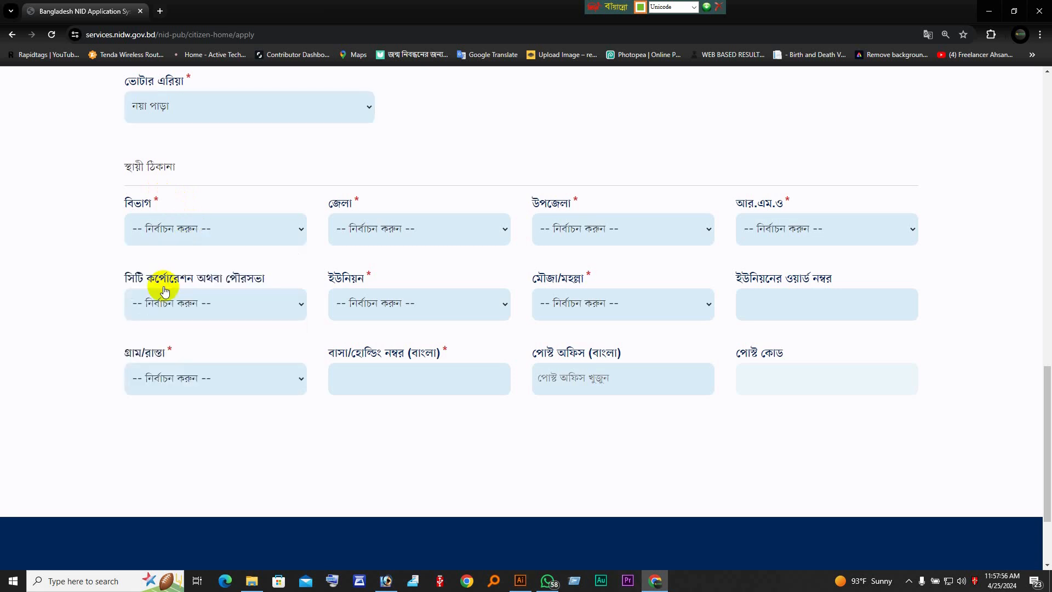
click(365, 219)
click(390, 329)
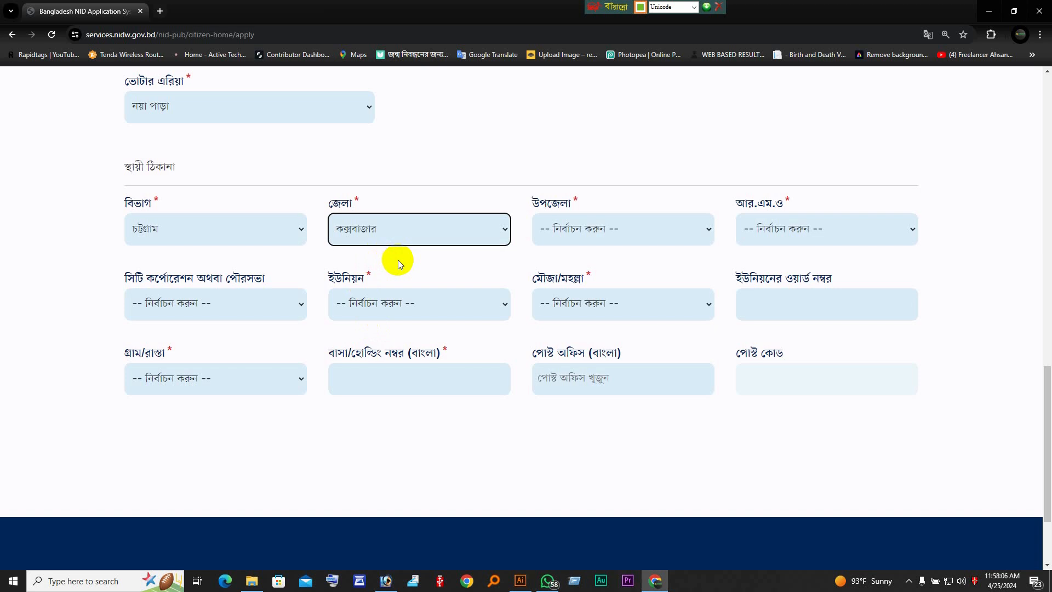
click(571, 229)
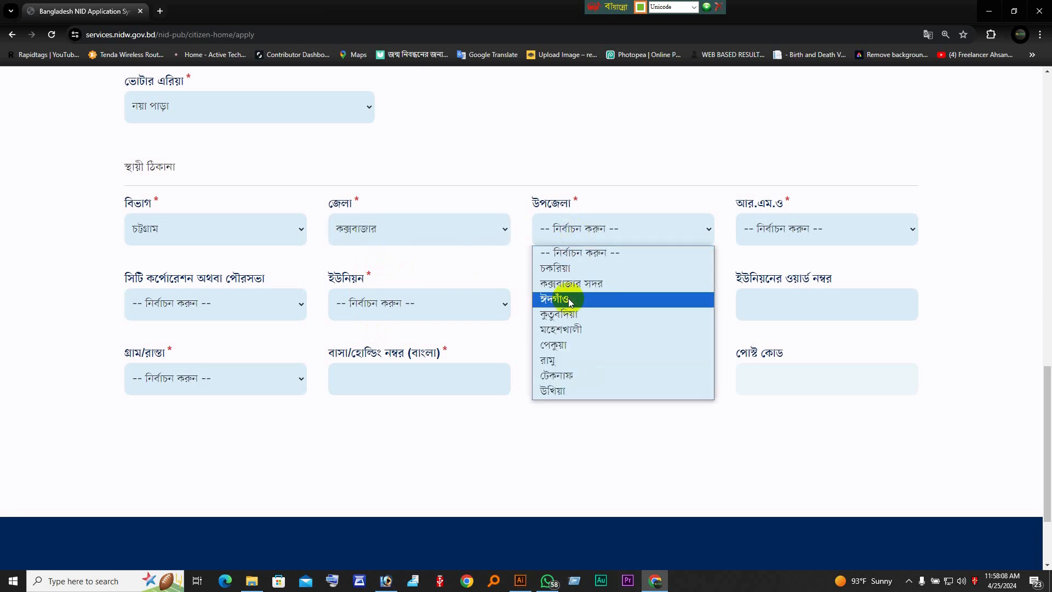
click(556, 375)
click(775, 229)
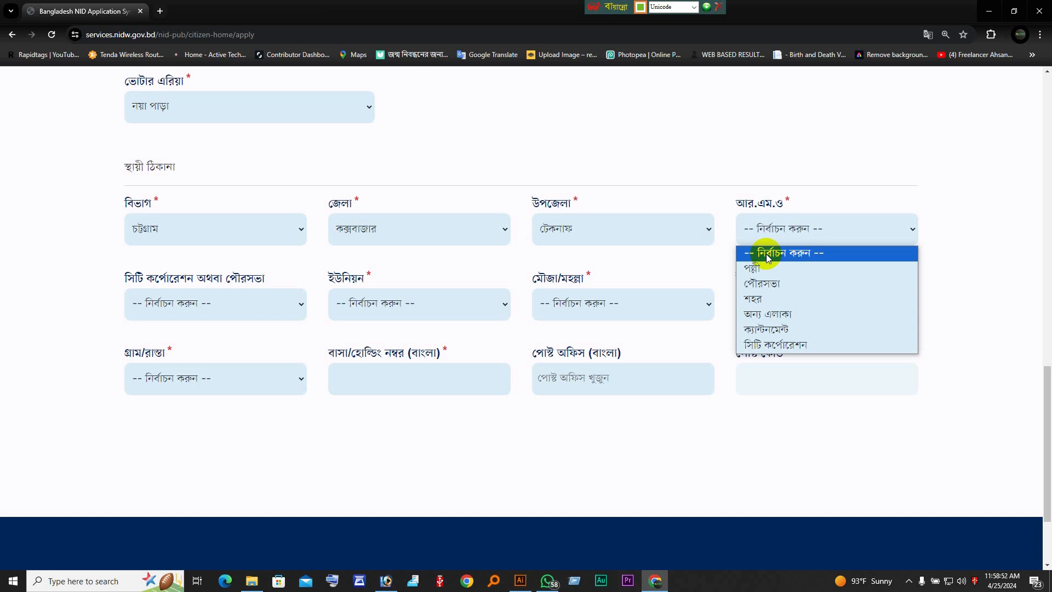
scroll(767, 258, up, 10)
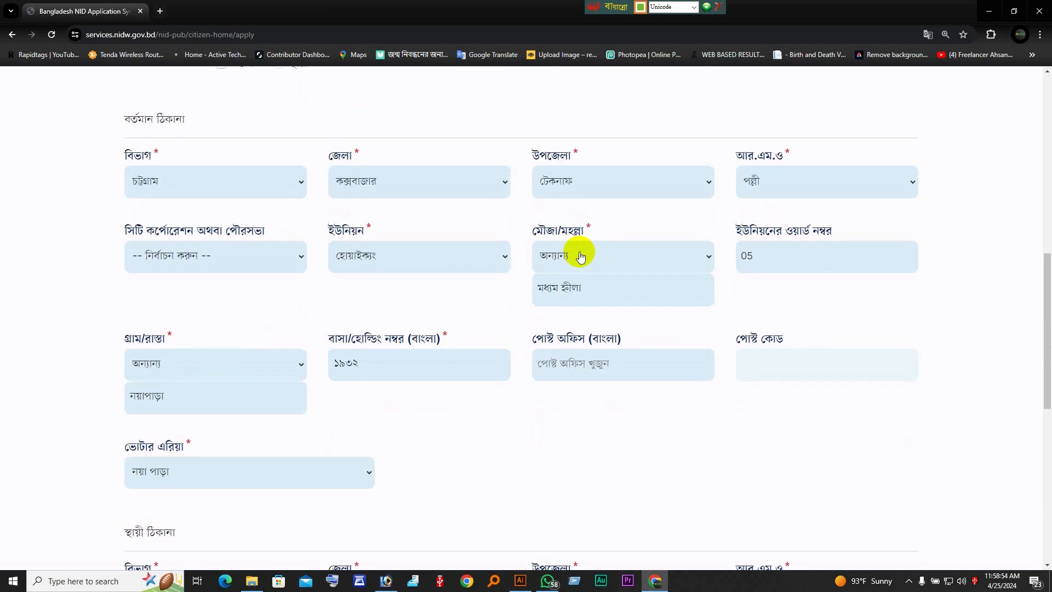
scroll(269, 301, up, 2)
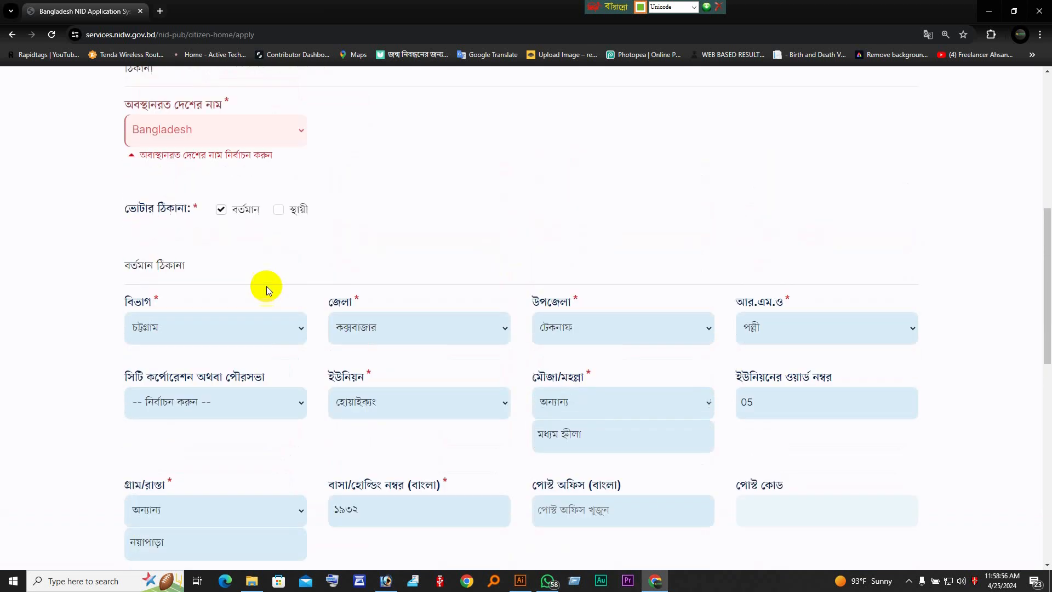
scroll(270, 320, down, 3)
scroll(359, 313, down, 3)
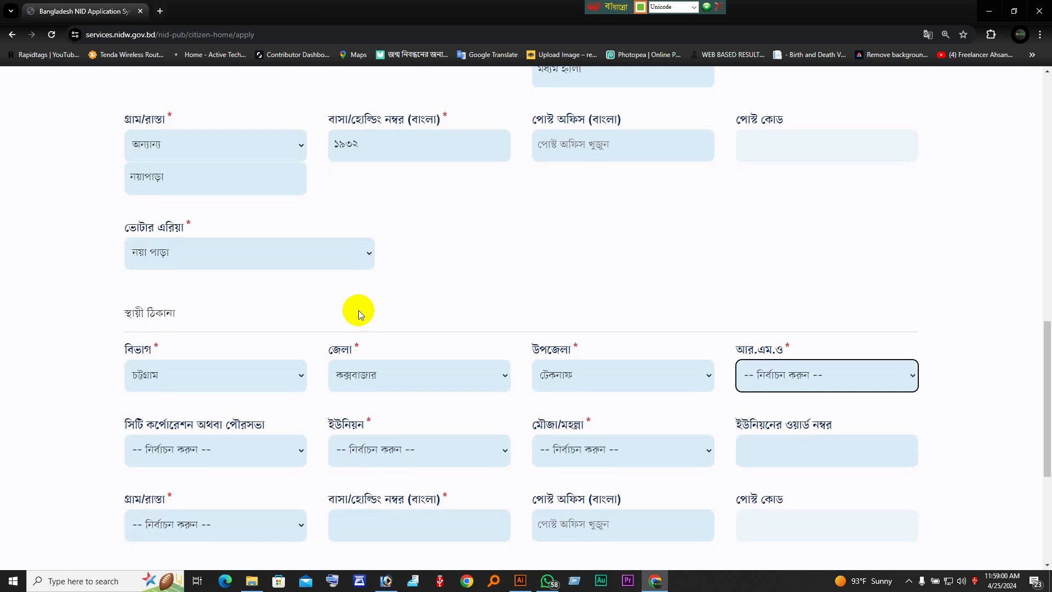
scroll(358, 310, down, 3)
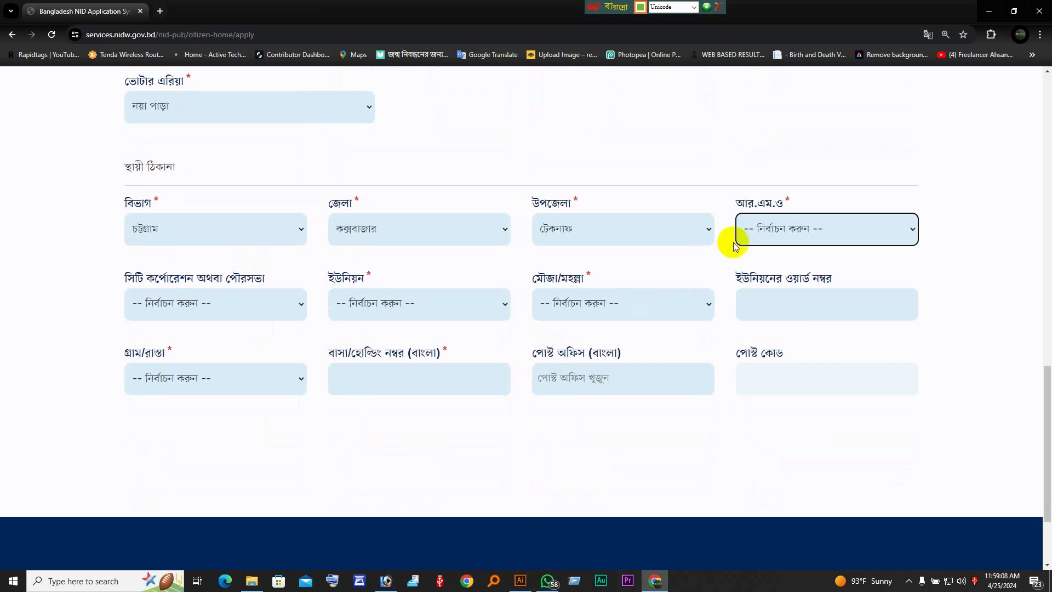
scroll(735, 239, down, 2)
Set the permanent RMO to পল্লী, union to হোয়াইক্যং, and mouza/mohalla to অন্যান্য.
click(798, 159)
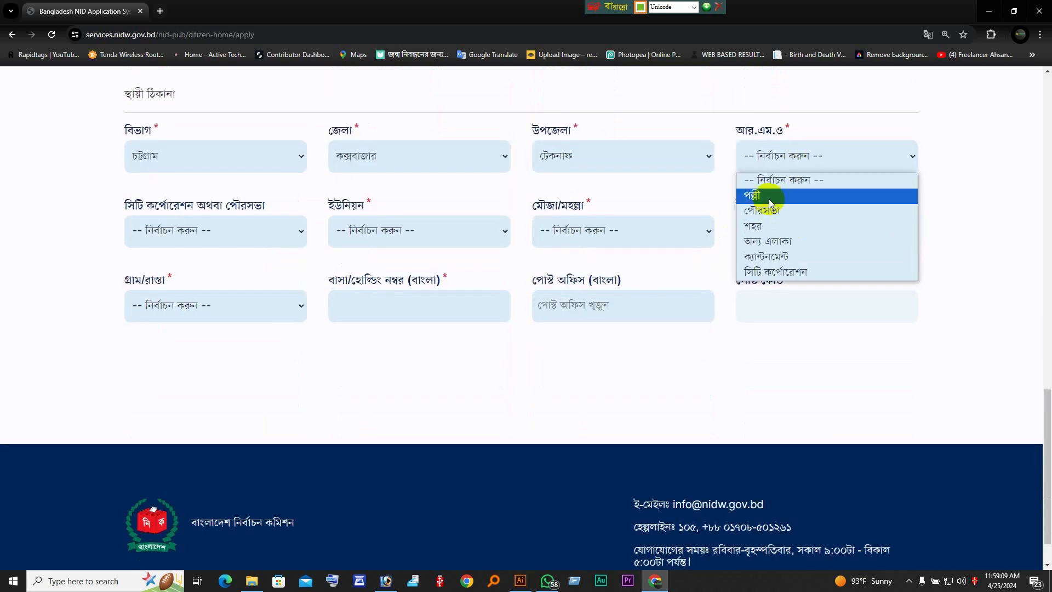
click(768, 196)
click(362, 234)
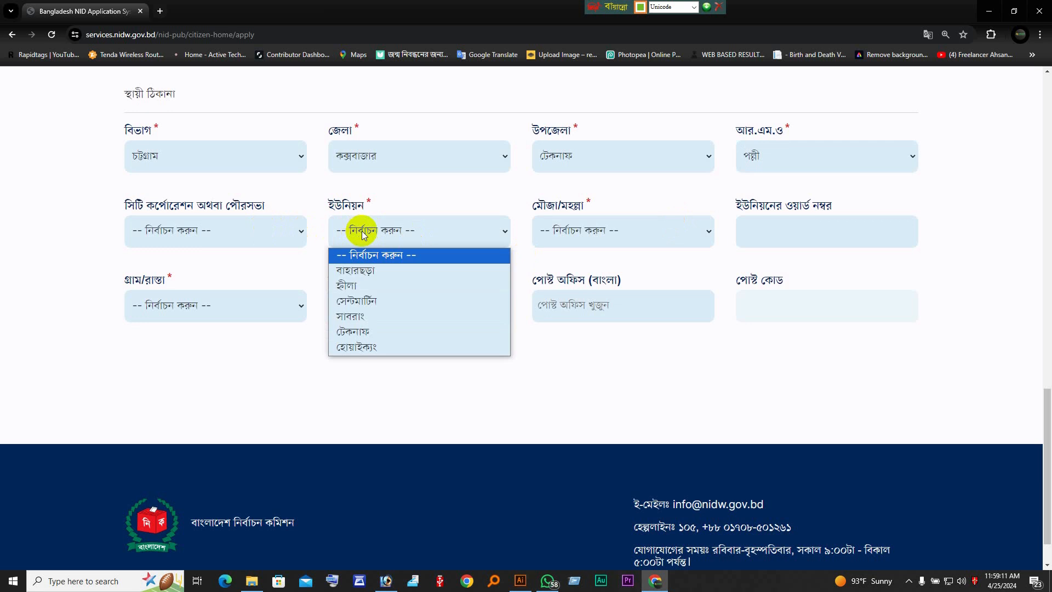
click(368, 351)
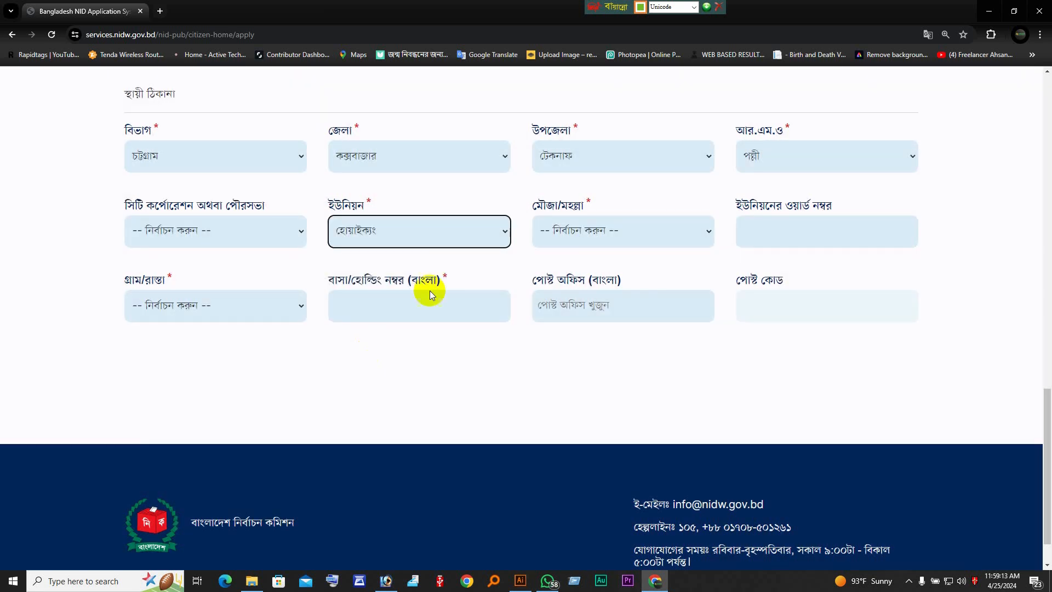
click(582, 229)
click(573, 301)
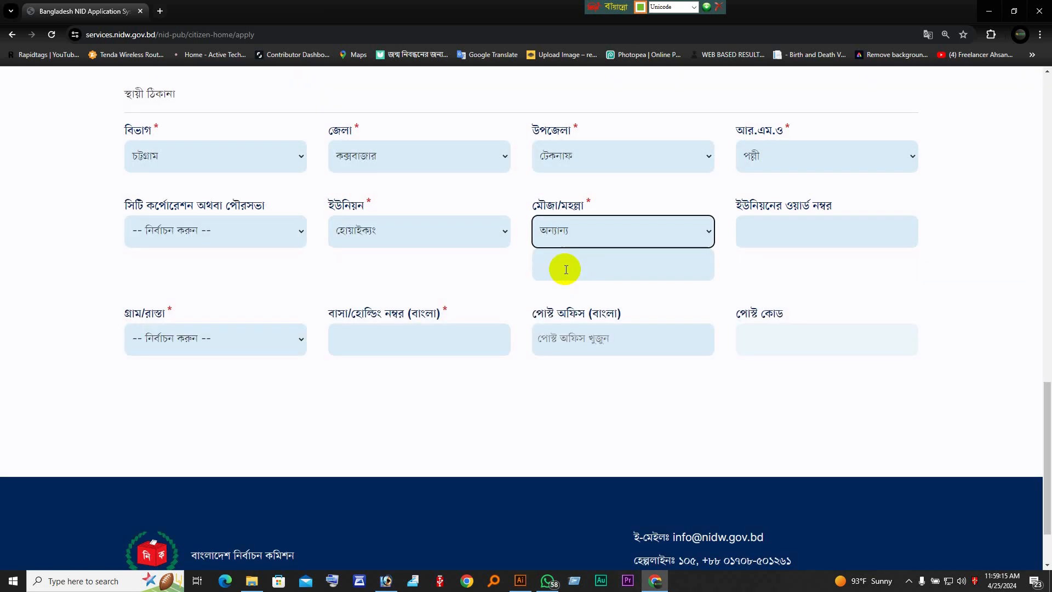
Type the custom mouza name and set the permanent ward number to 05.
click(572, 267)
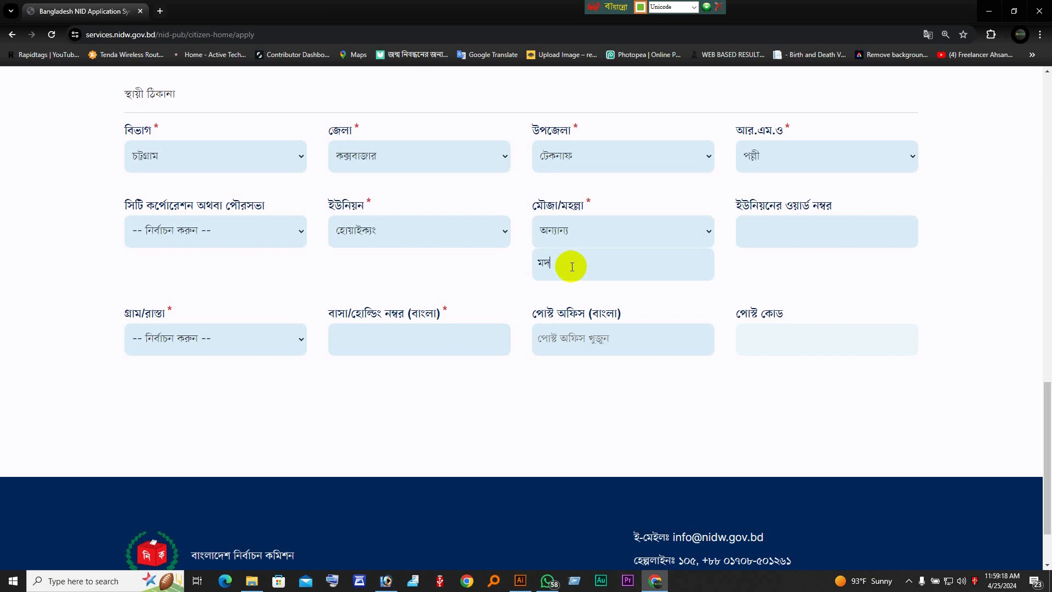
click(767, 222)
text(05)
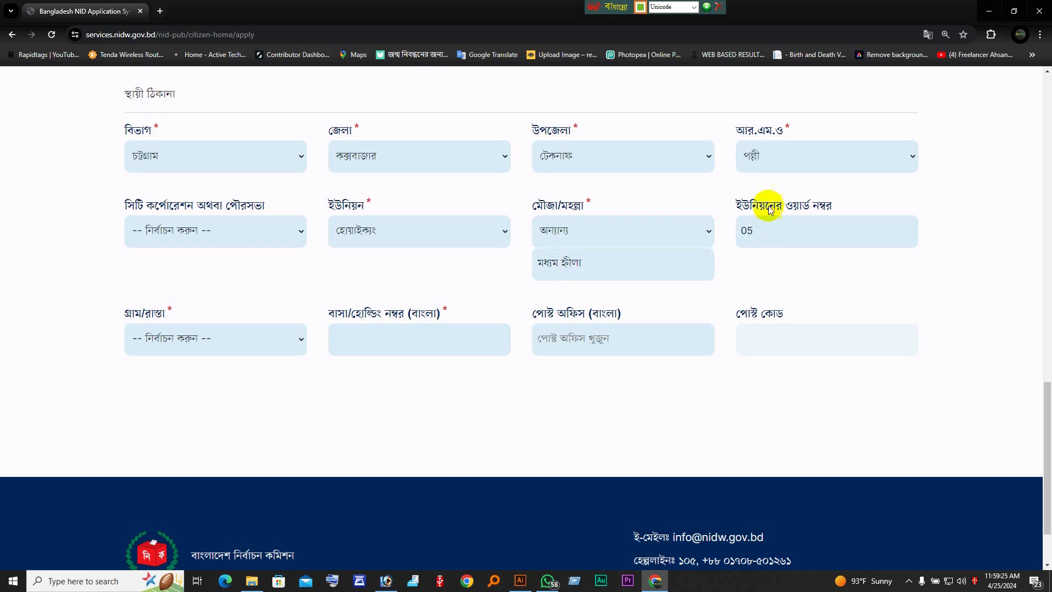
Set village/road to অন্যান্য with the custom village name, and enter the holding number.
scroll(770, 219, down, 1)
click(257, 267)
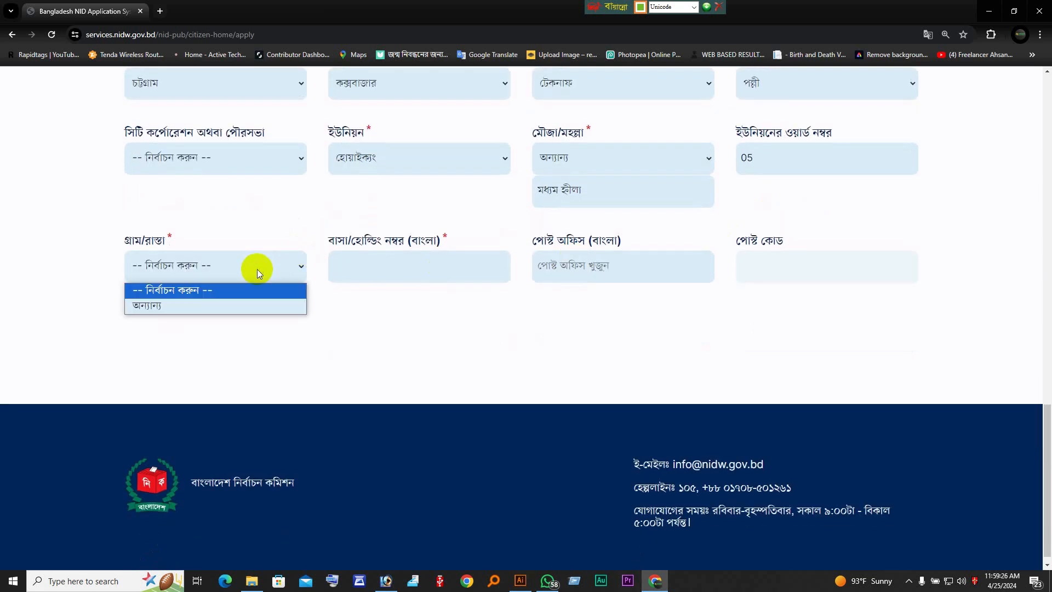
click(175, 307)
click(180, 300)
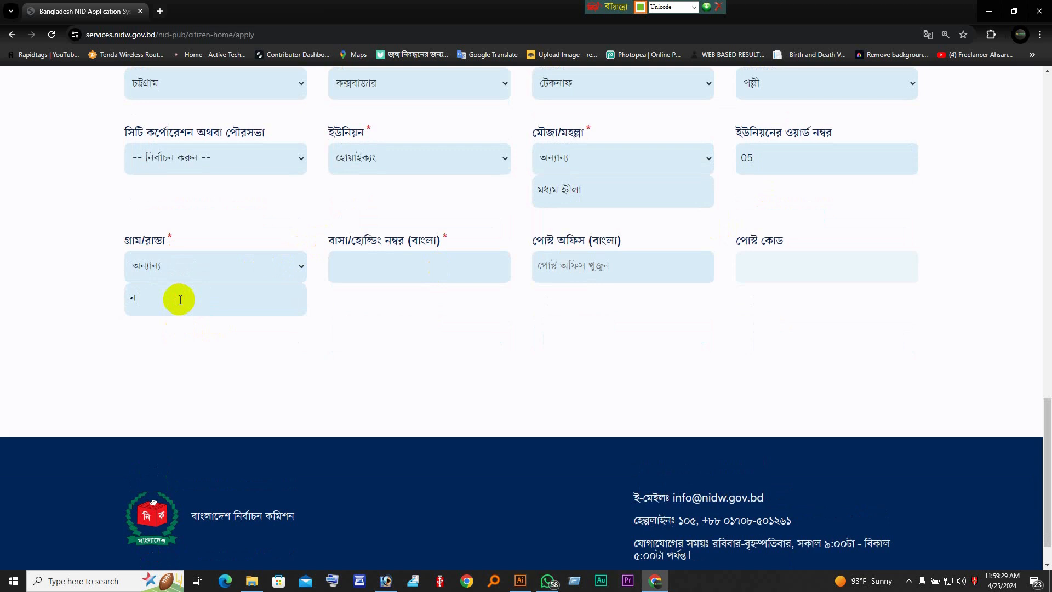
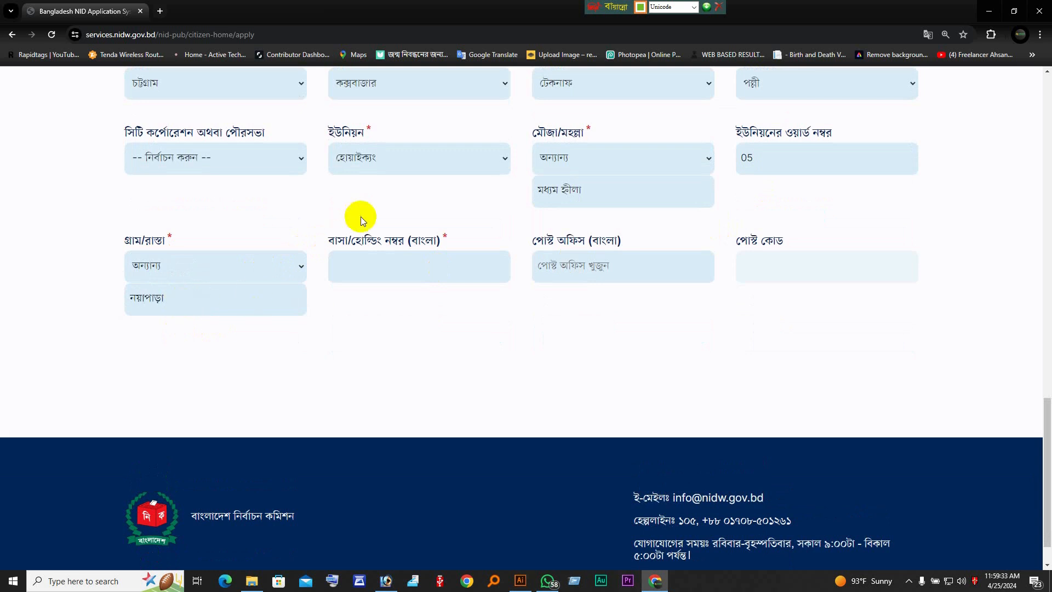
click(396, 267)
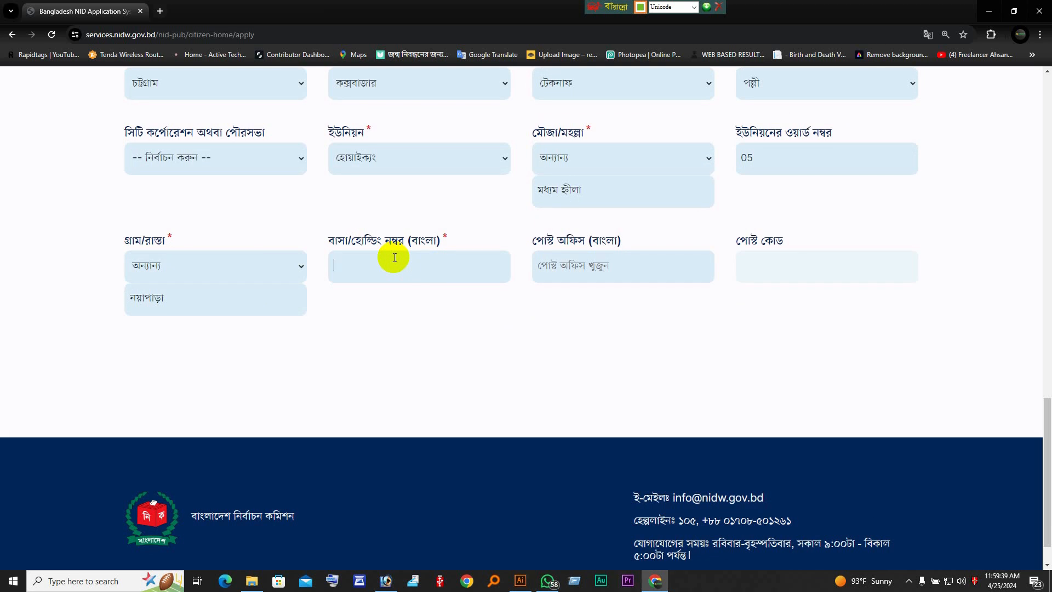
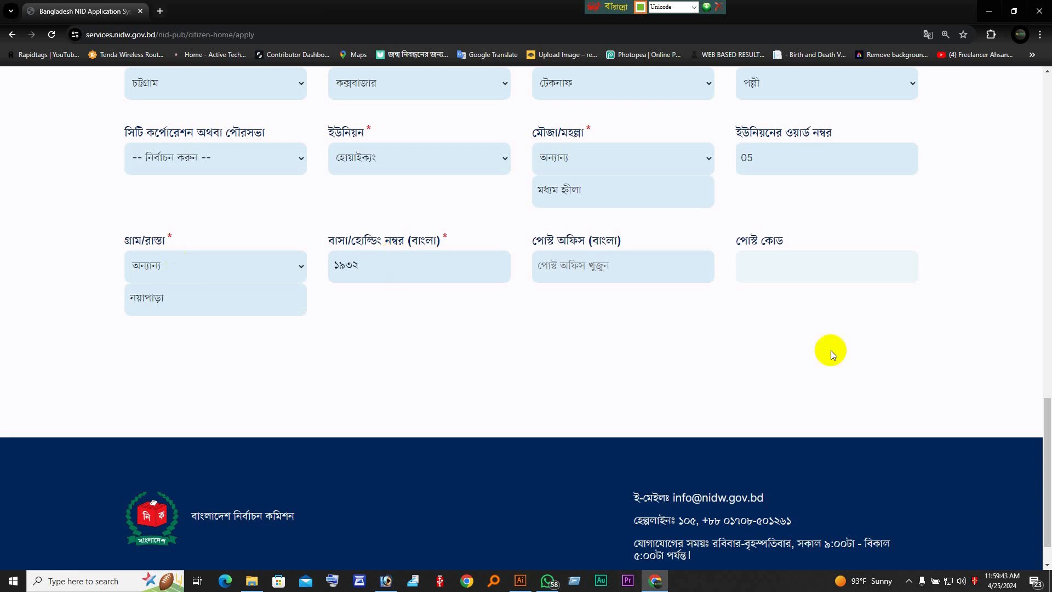
scroll(578, 400, up, 2)
scroll(554, 406, down, 2)
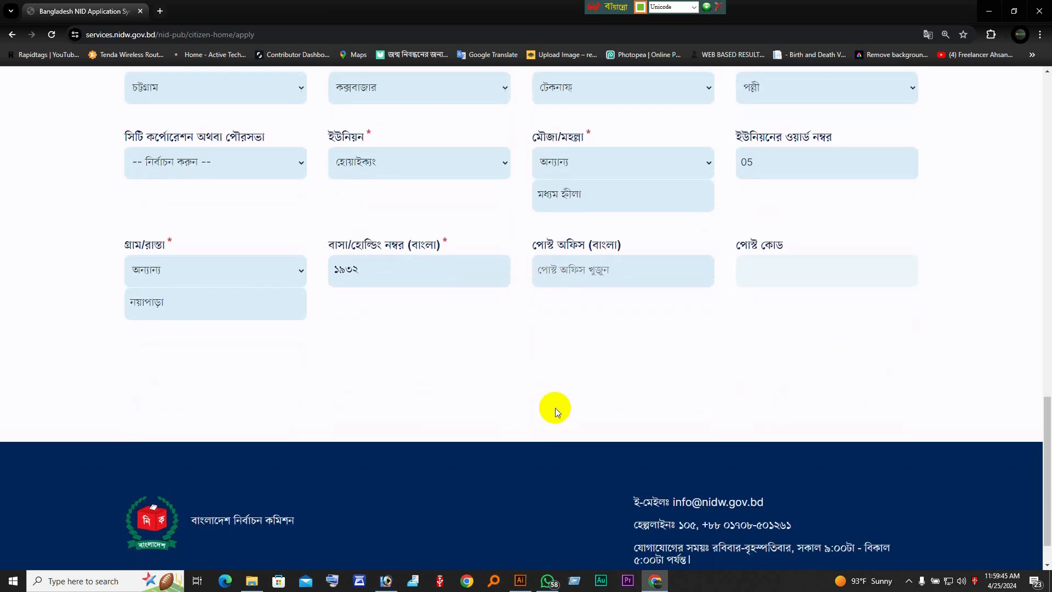
scroll(554, 407, up, 1)
scroll(452, 291, up, 2)
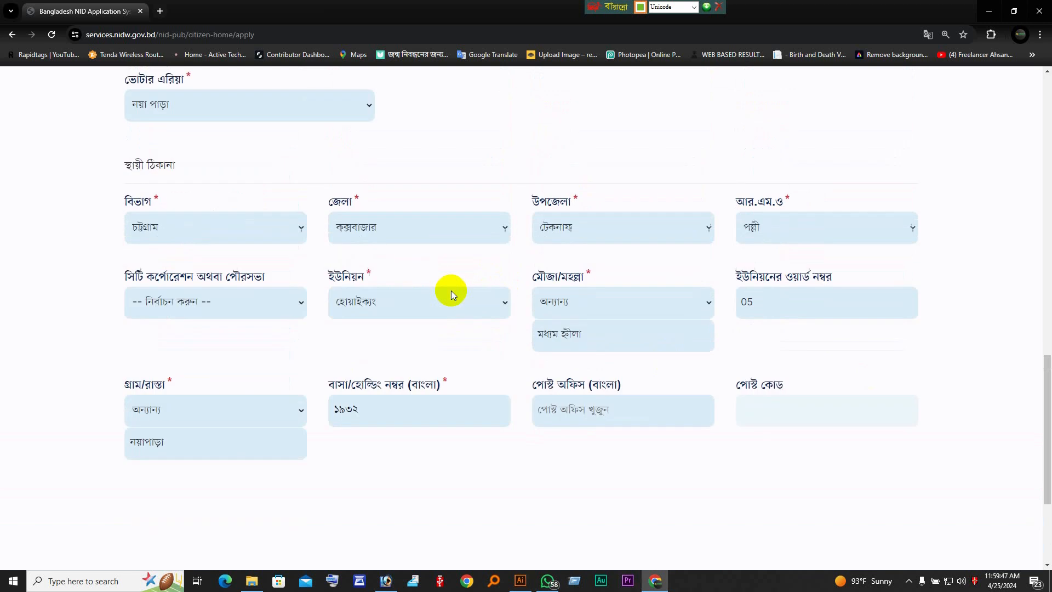
scroll(438, 329, up, 4)
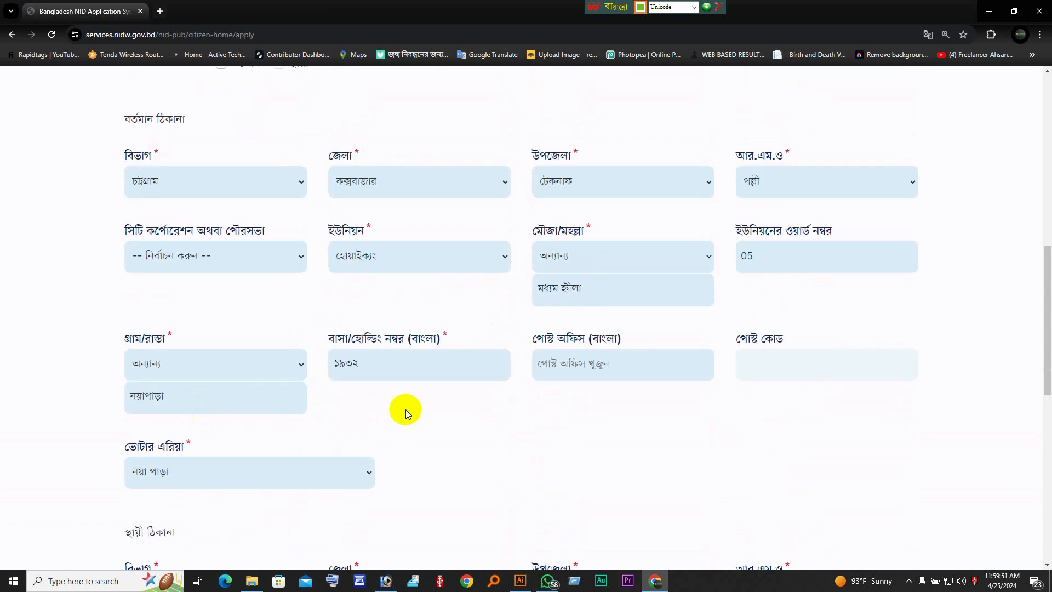
scroll(508, 363, up, 2)
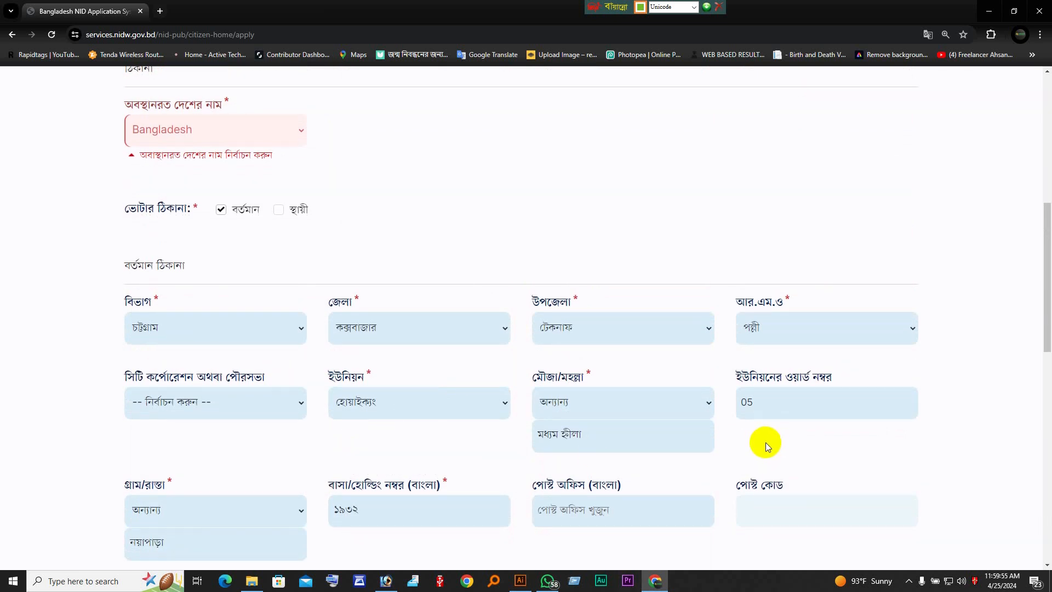
scroll(202, 392, down, 1)
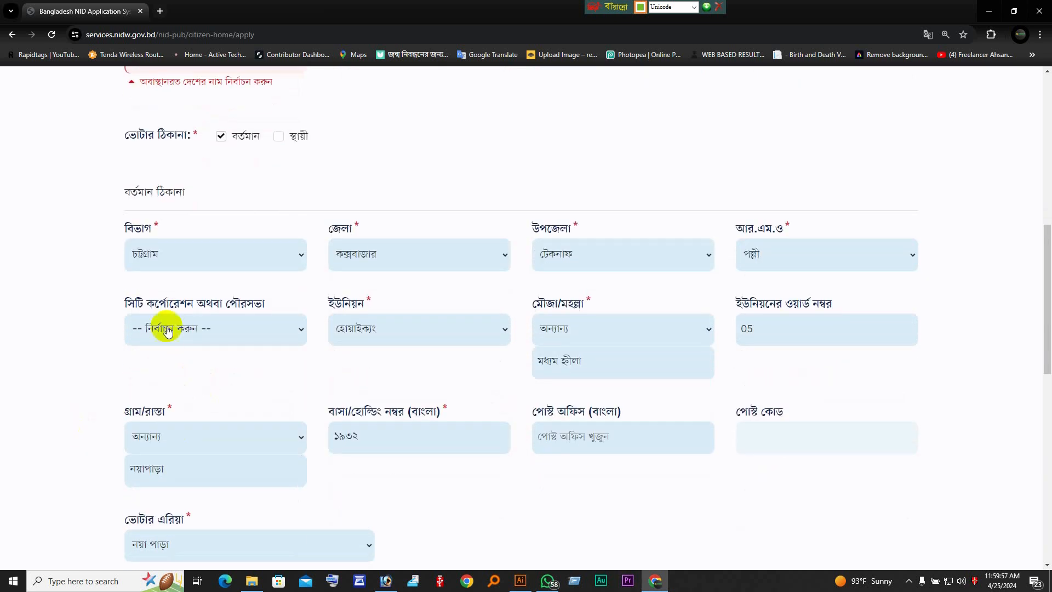
click(206, 328)
click(198, 328)
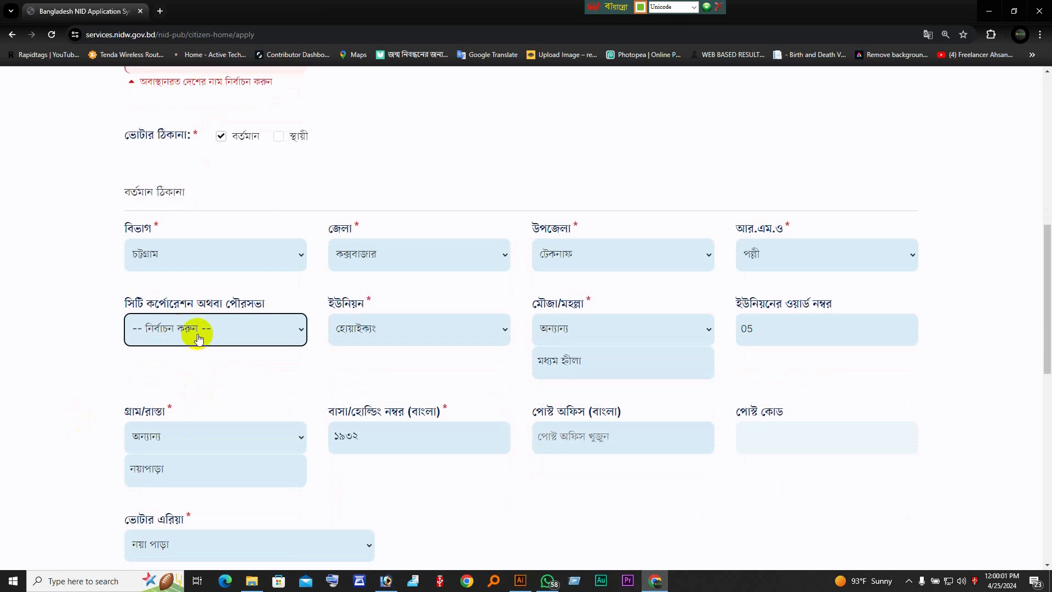
scroll(364, 378, up, 2)
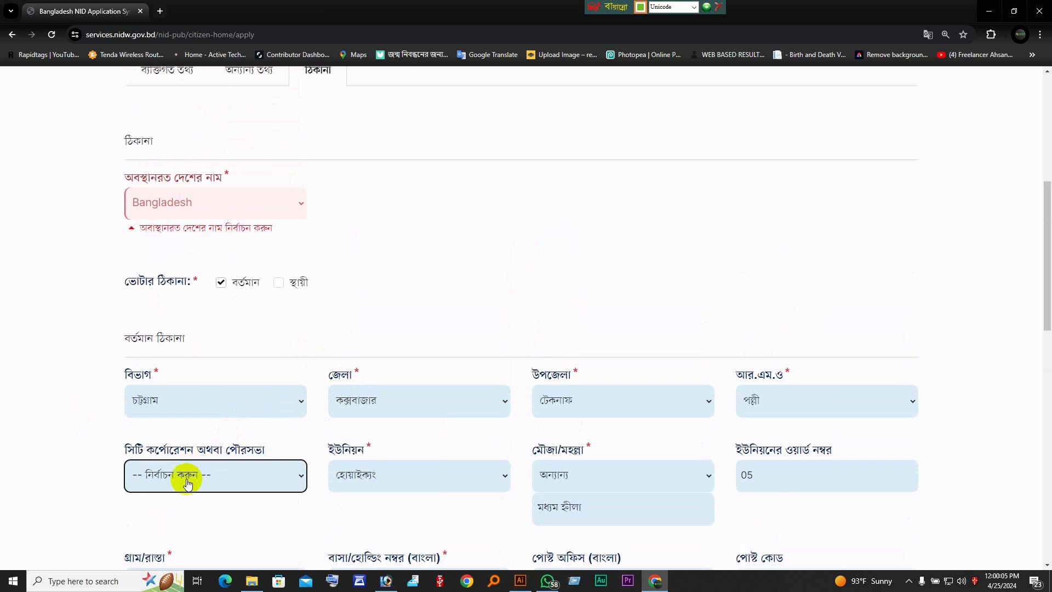
scroll(481, 324, up, 3)
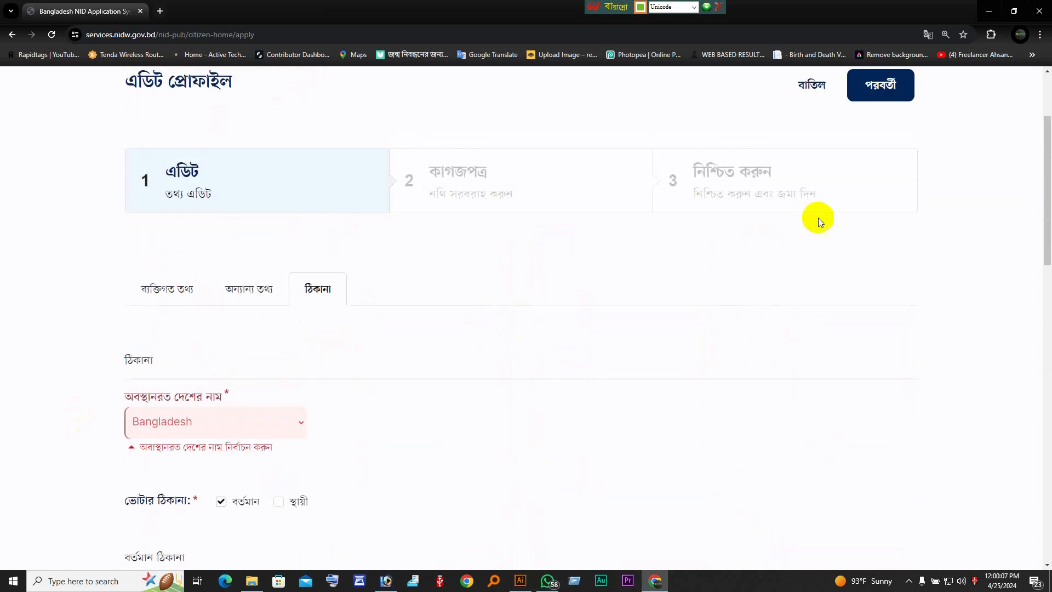
scroll(817, 218, up, 2)
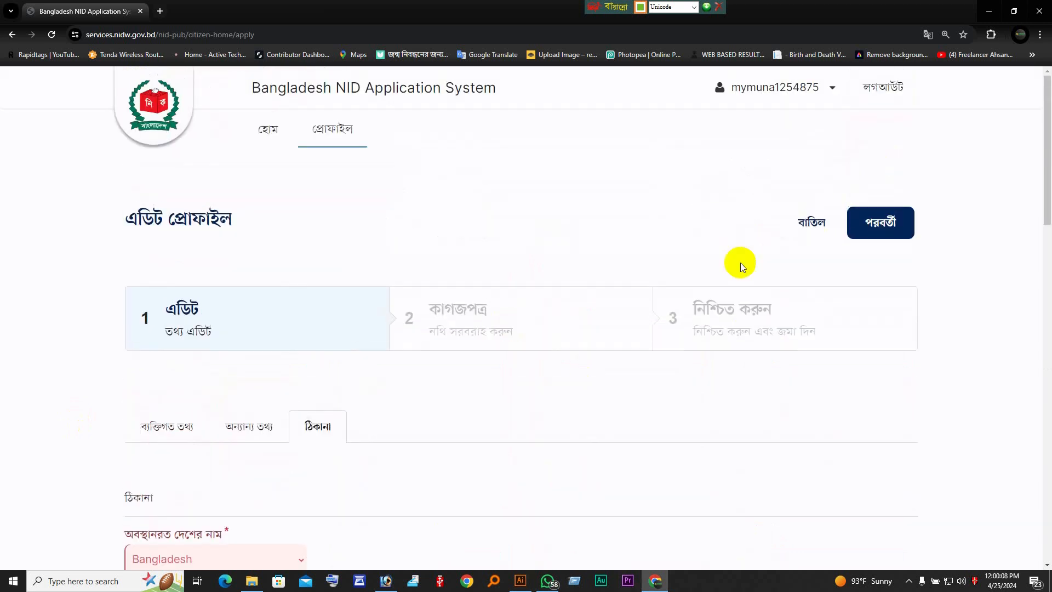
Advance the profile edit through the কাগজপত্র documents step to the নিশ্চিত করুন confirmation step.
click(884, 226)
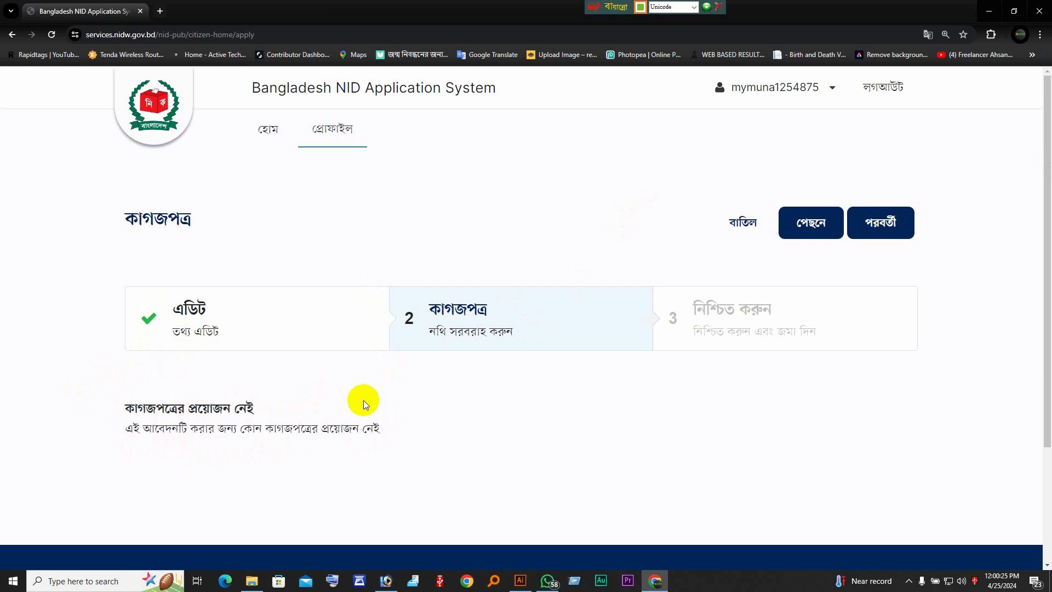
click(877, 231)
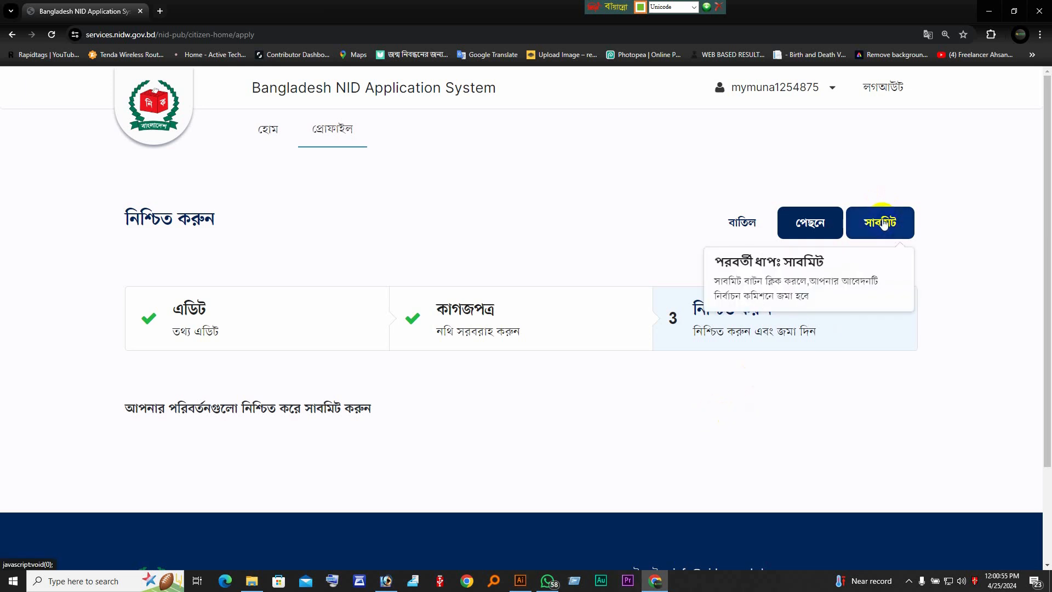
Submit the profile changes with সাবমিট so the application shows as pending.
click(882, 224)
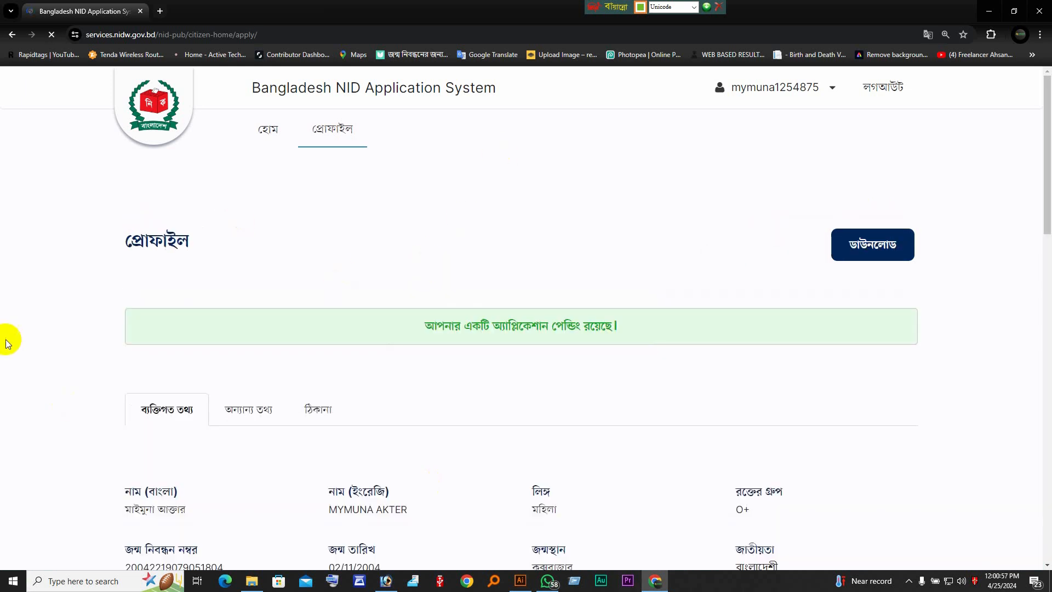
scroll(484, 307, down, 1)
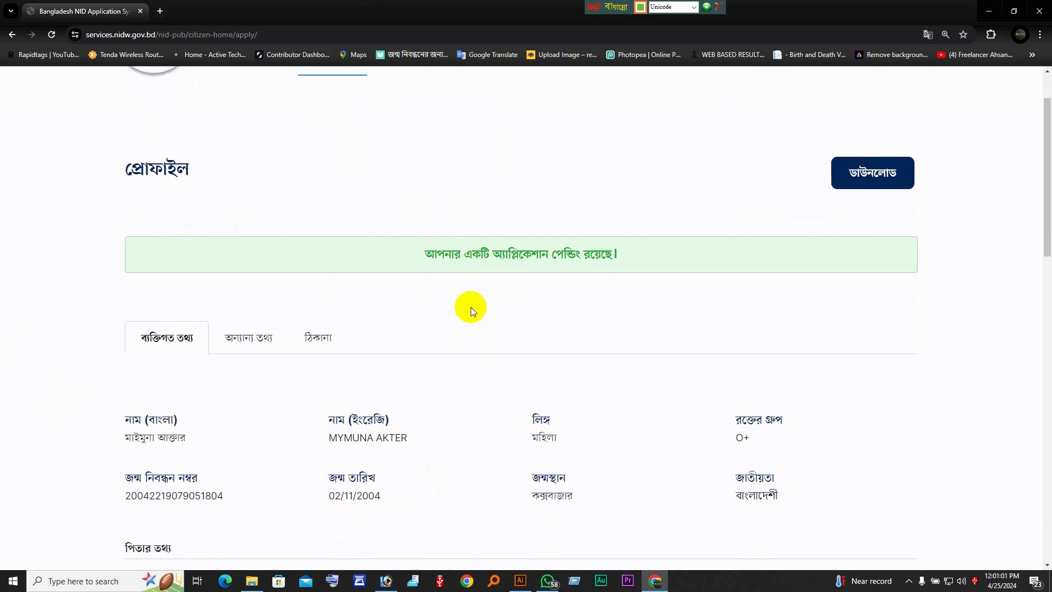
scroll(472, 307, up, 1)
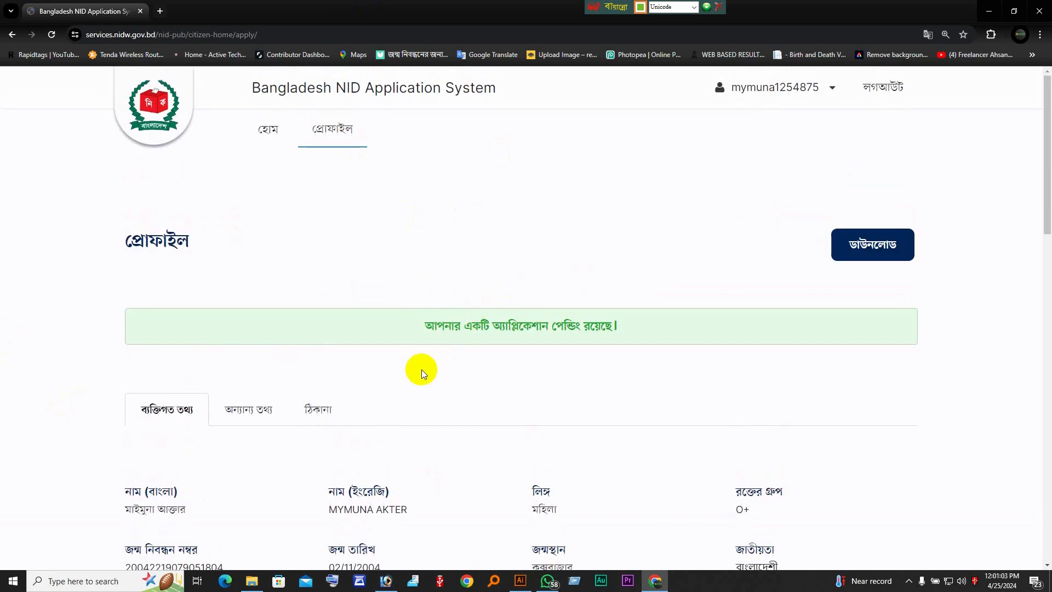
scroll(421, 369, down, 15)
scroll(436, 359, up, 15)
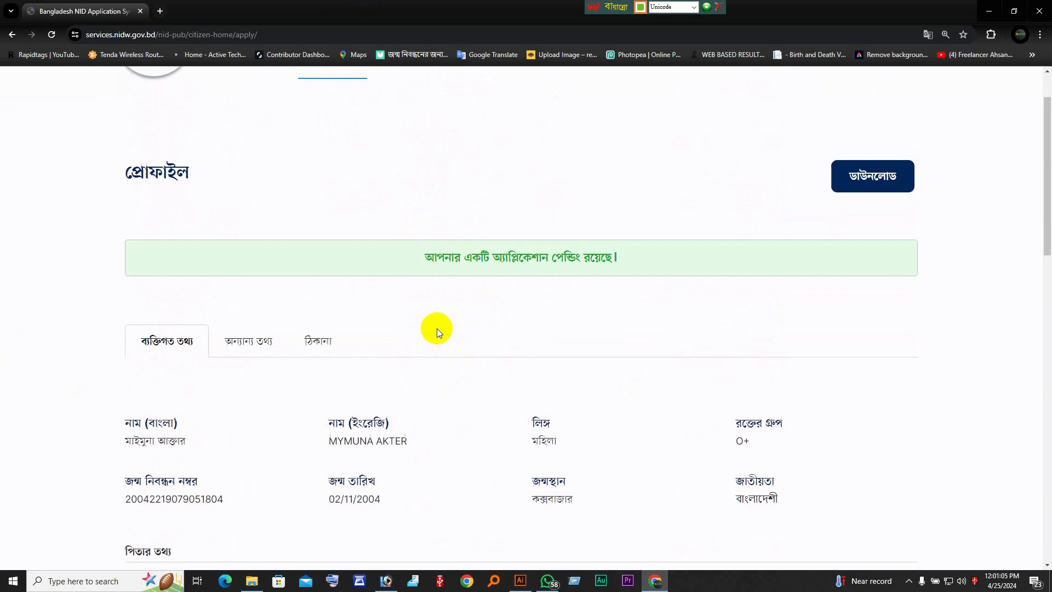
Download the application form as new_nid_form_2.pdf to Downloads\Documents and minimise the browser.
click(872, 245)
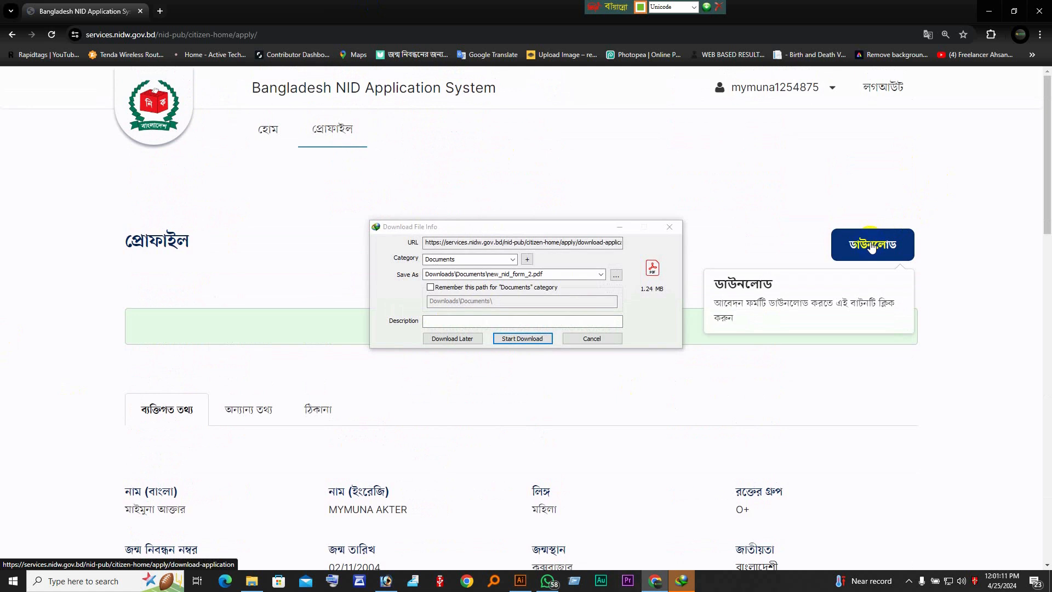
click(507, 339)
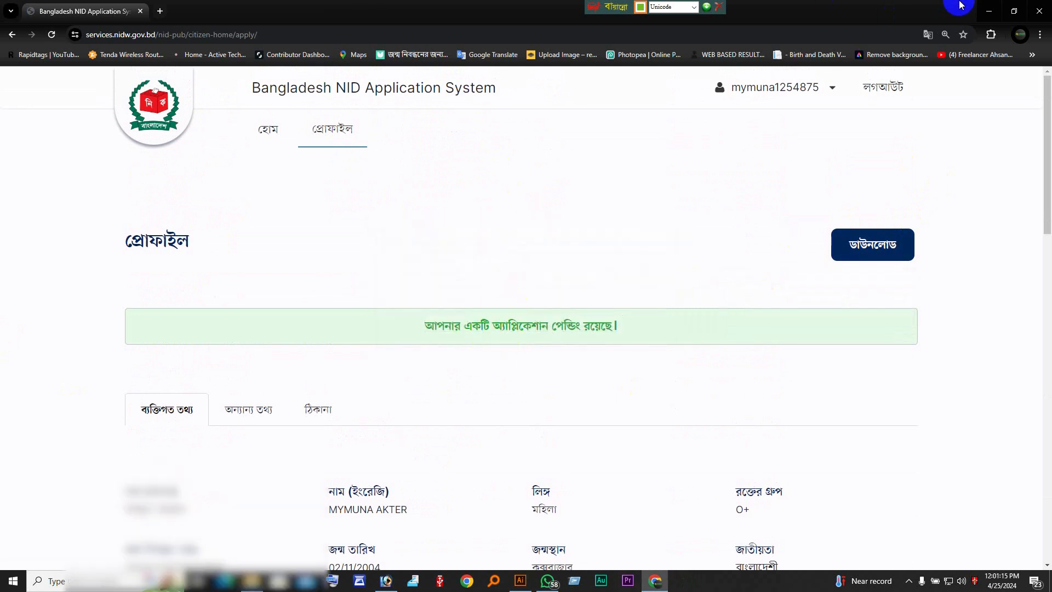
click(989, 10)
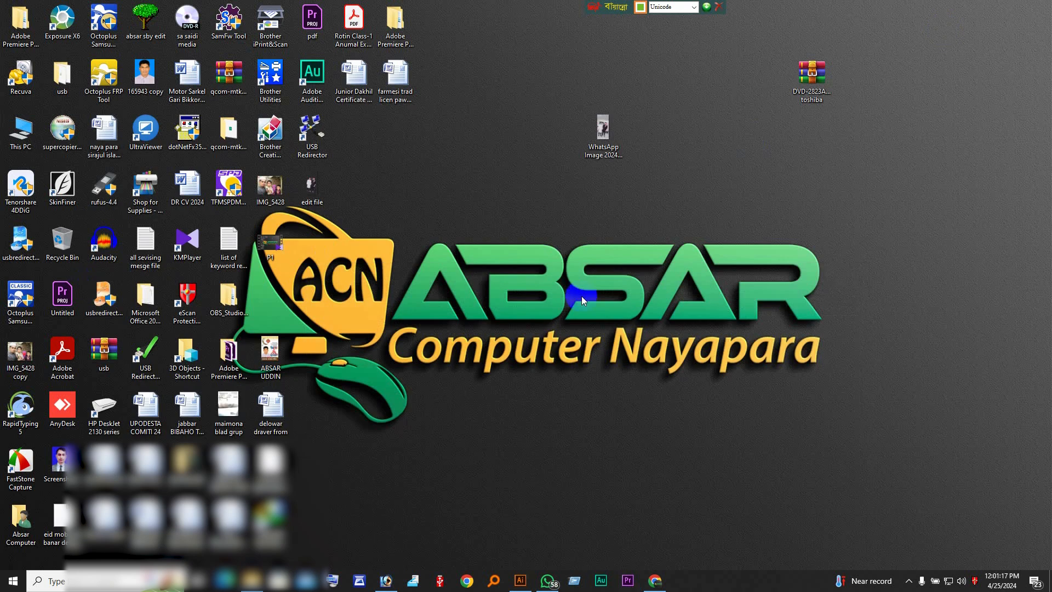
Refresh the desktop and open the Downloads folder inside the user's home folder.
right_click(519, 237)
click(551, 277)
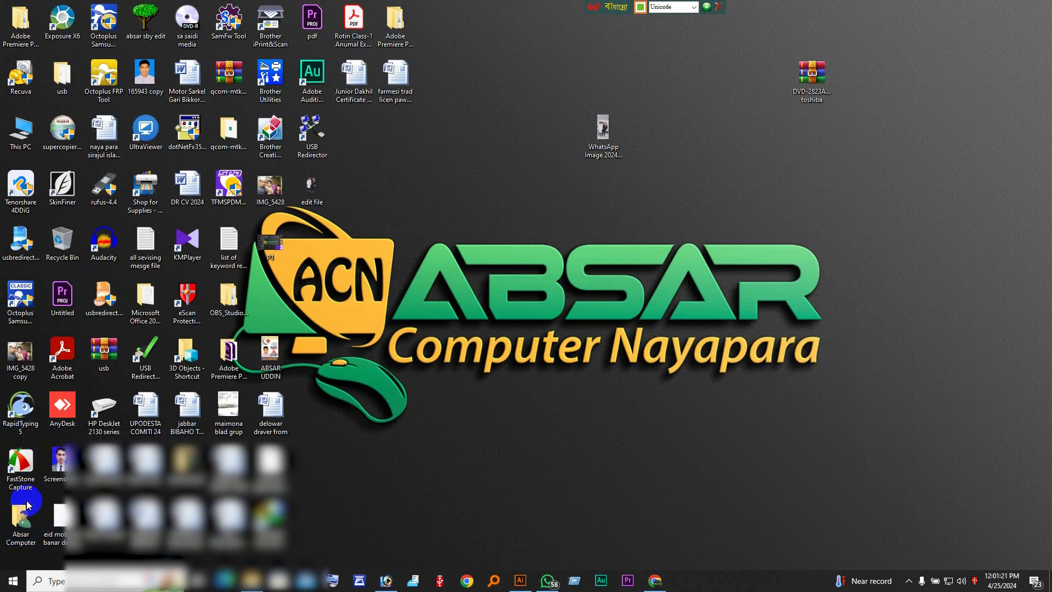
double_click(27, 504)
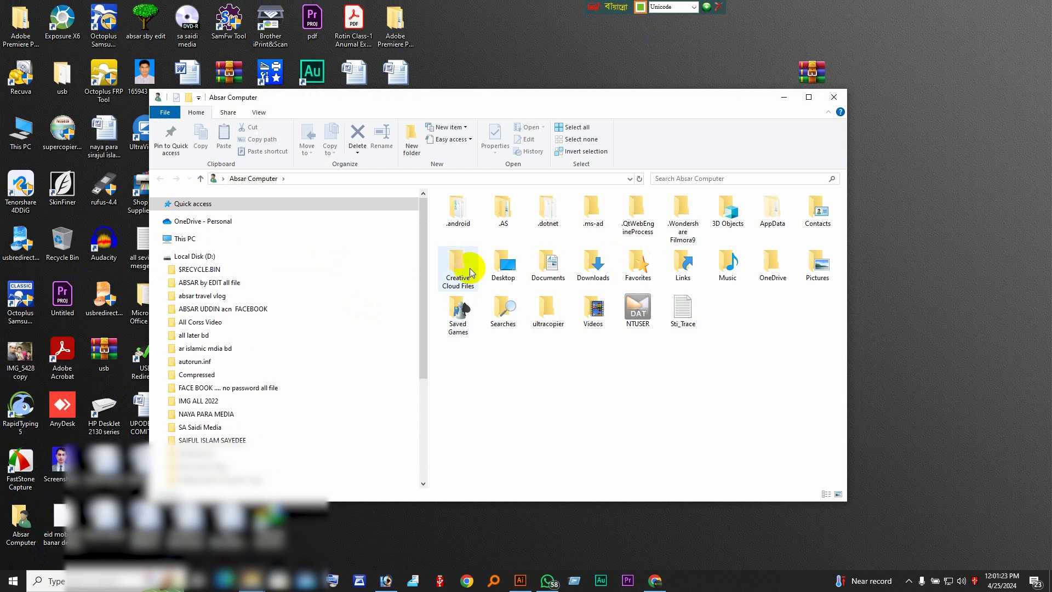
double_click(581, 272)
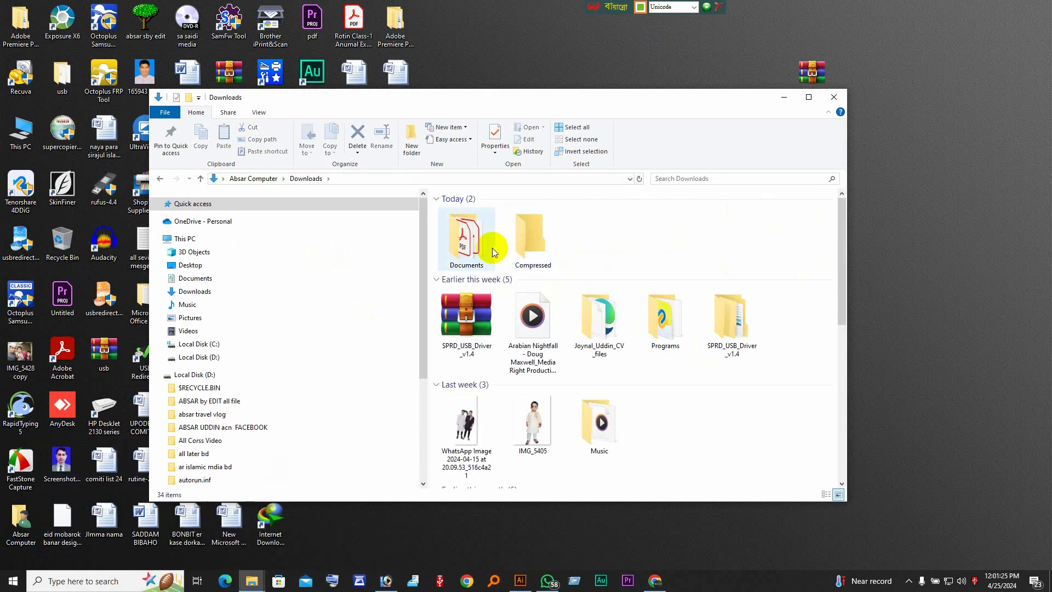
Open new_nid_form_2 from the Documents subfolder in Adobe Acrobat and scroll through it.
click(469, 248)
double_click(469, 248)
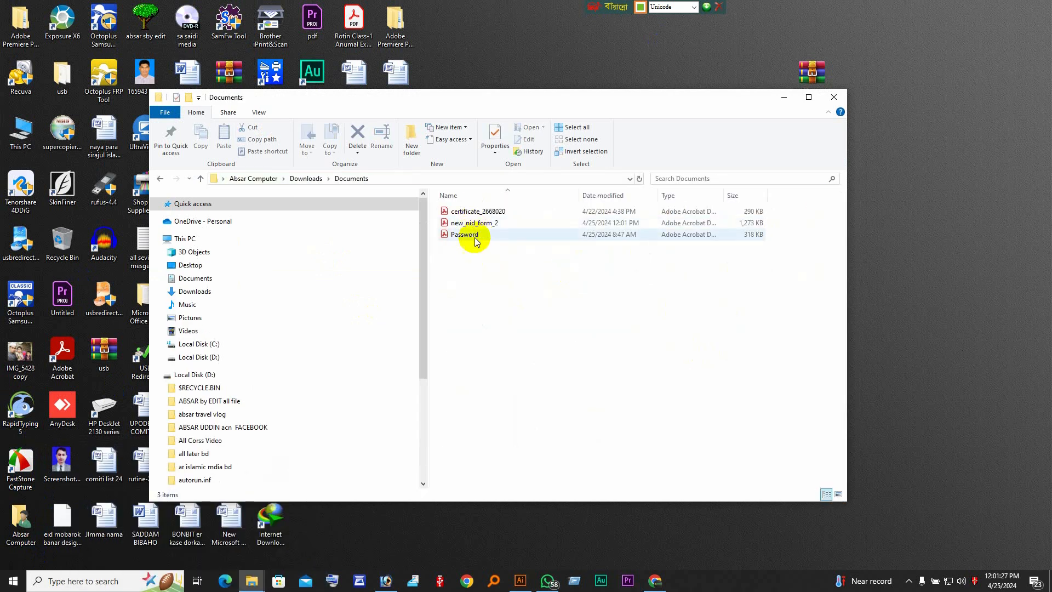
click(474, 225)
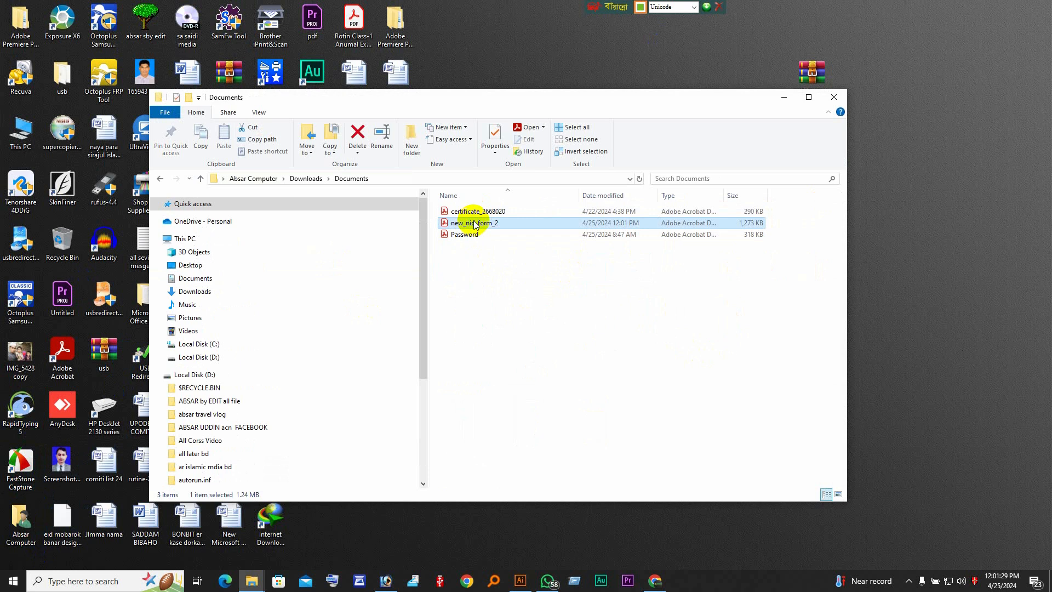
double_click(474, 223)
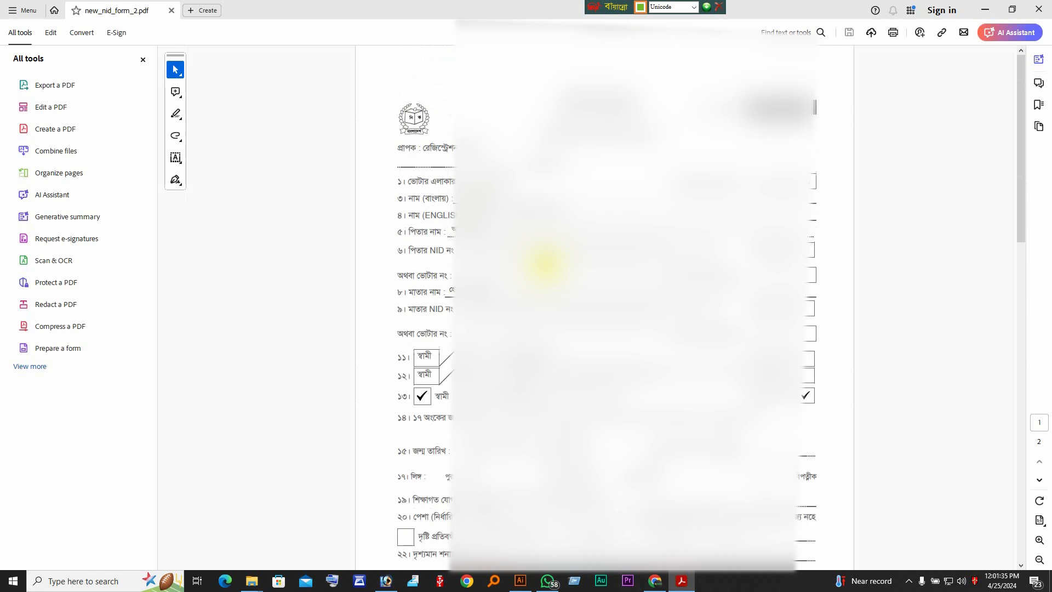
scroll(545, 265, down, 15)
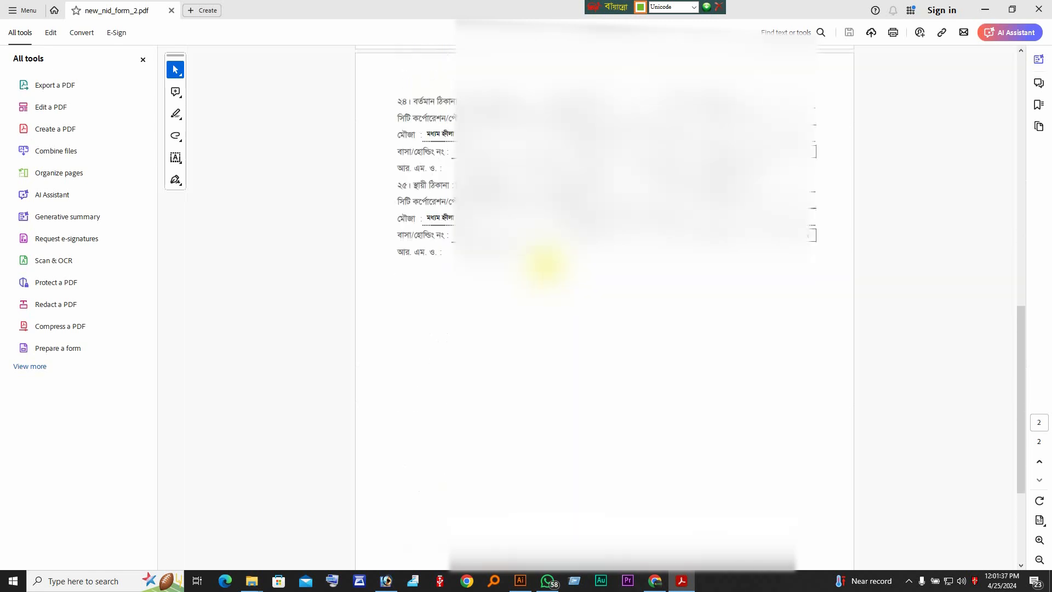